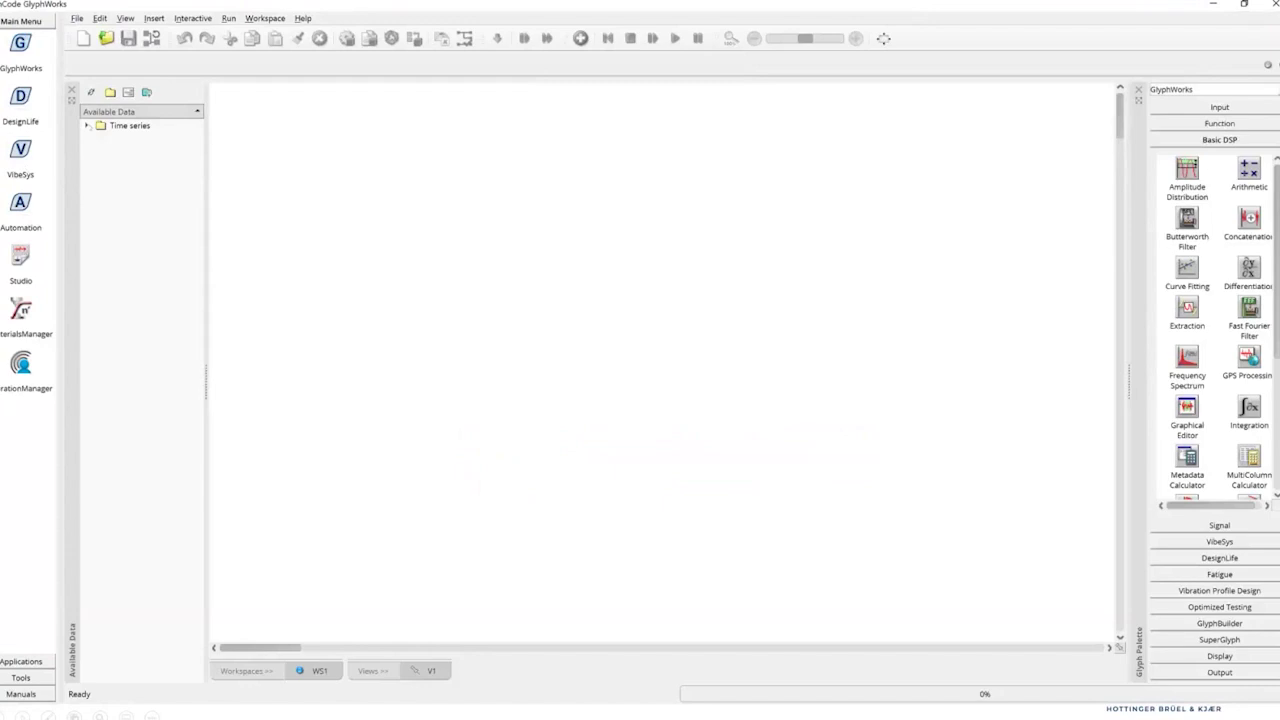
# Expand the time series data list and browse the Input, Function, Basic DSP and Display glyph categories.
pyautogui.click(87, 125)
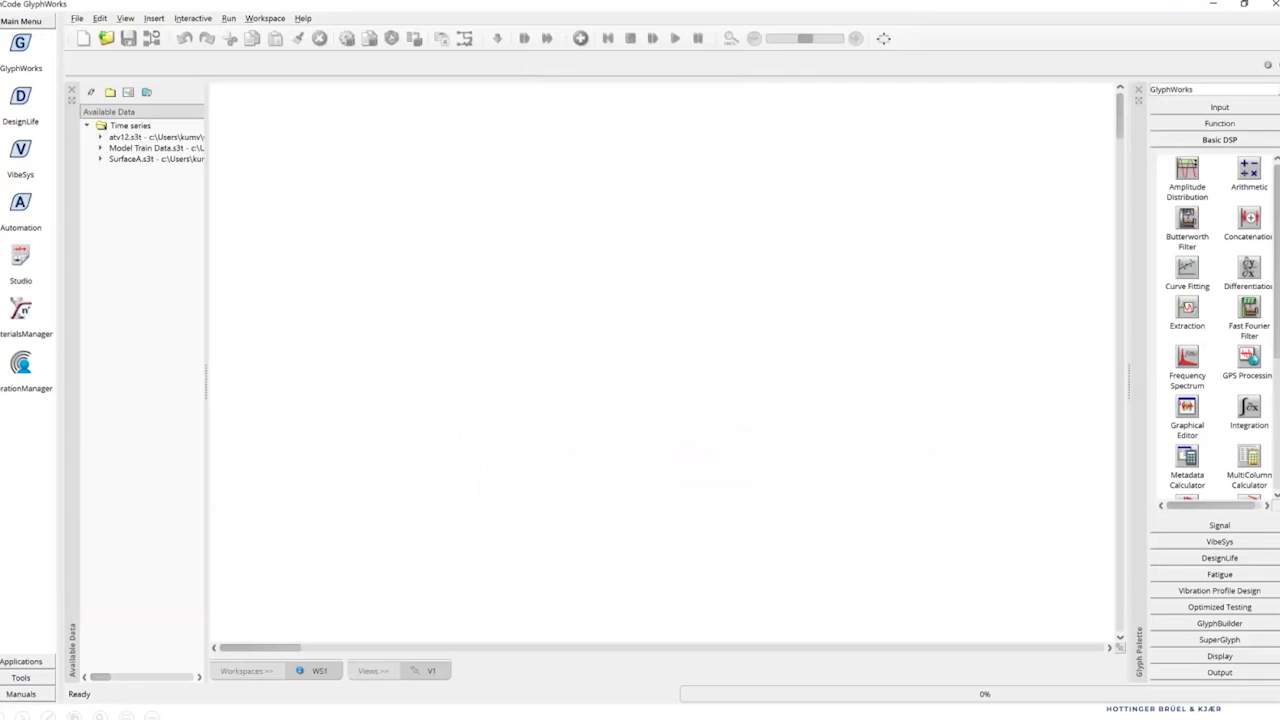
pyautogui.click(1230, 107)
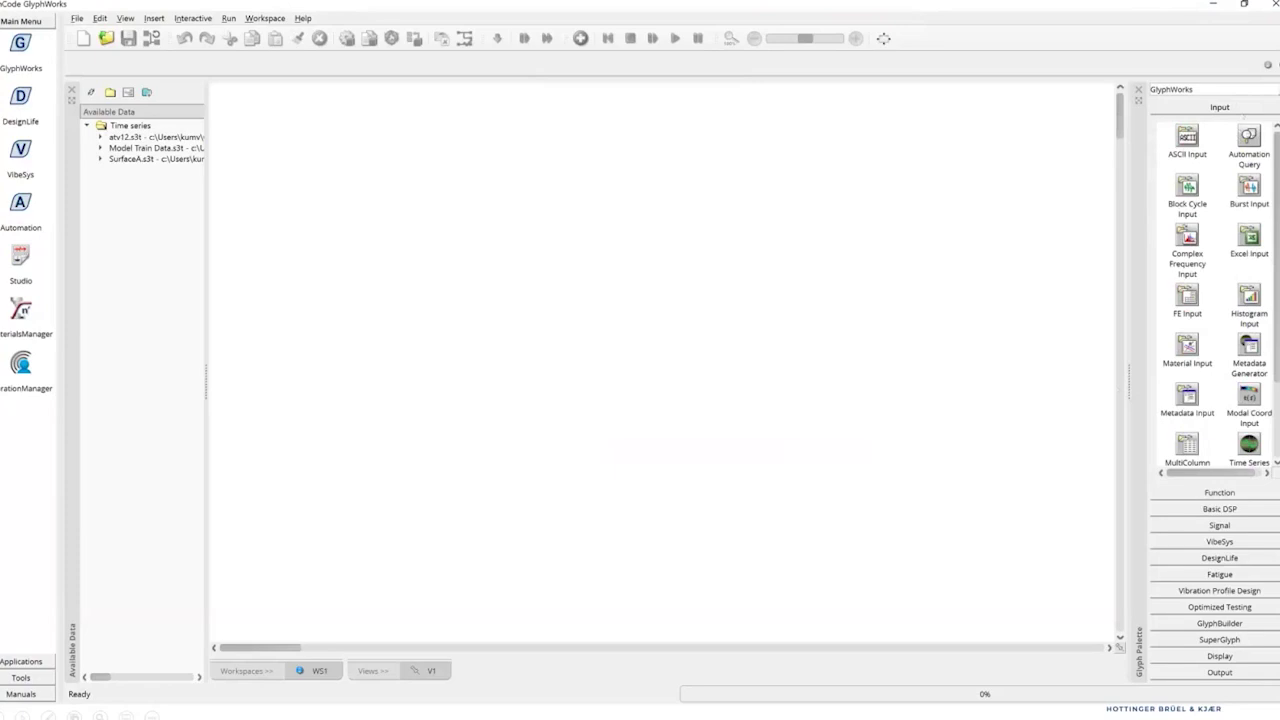
pyautogui.moveTo(1125, 378); pyautogui.dragTo(1069, 372)
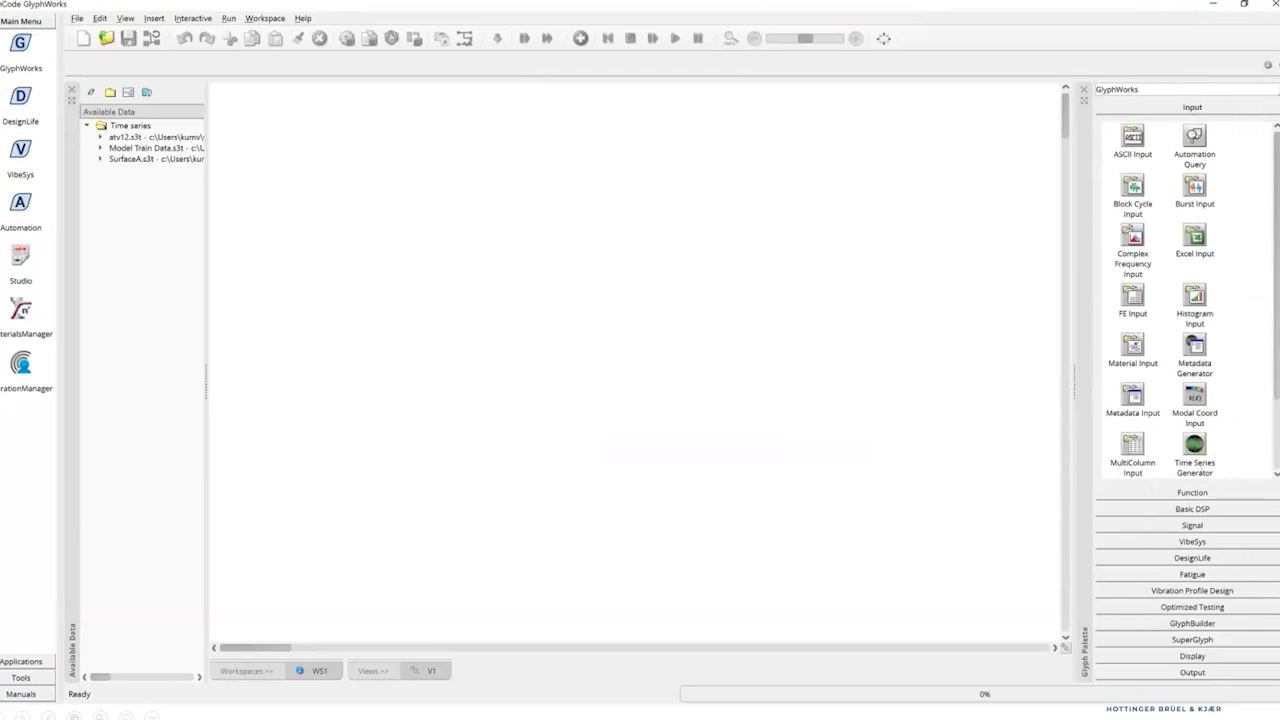
pyautogui.click(1215, 493)
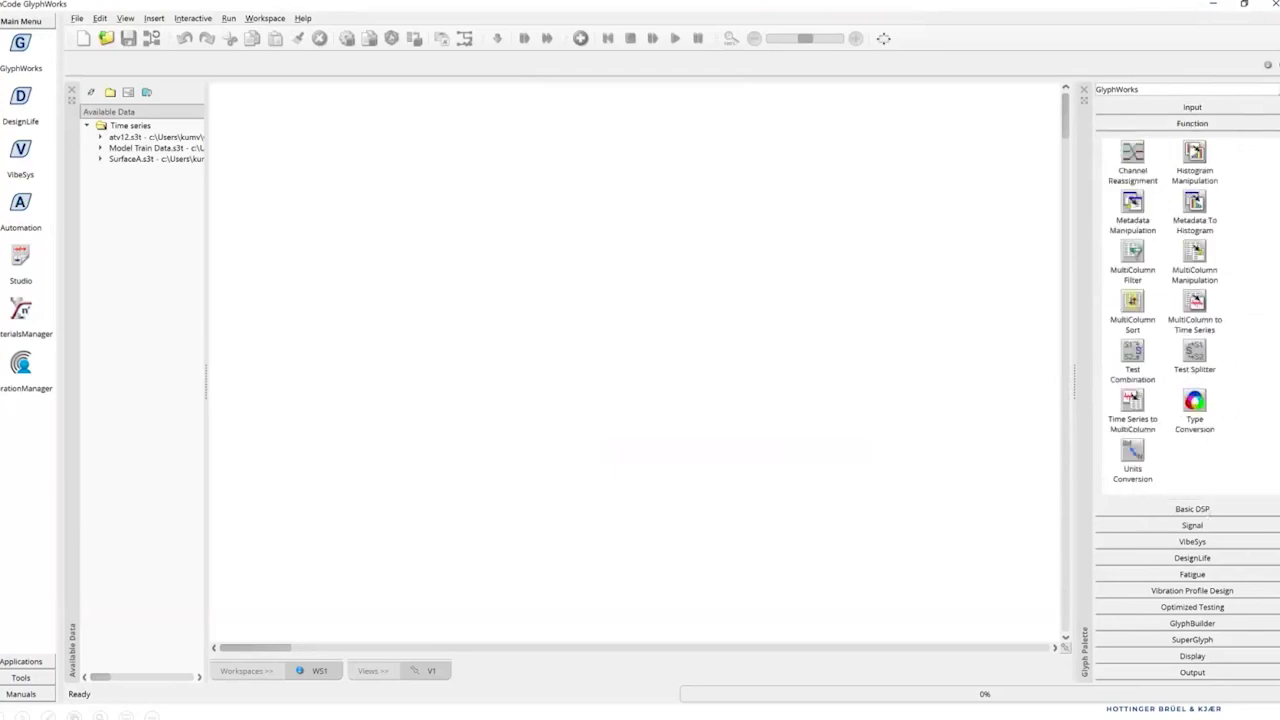
pyautogui.click(1200, 509)
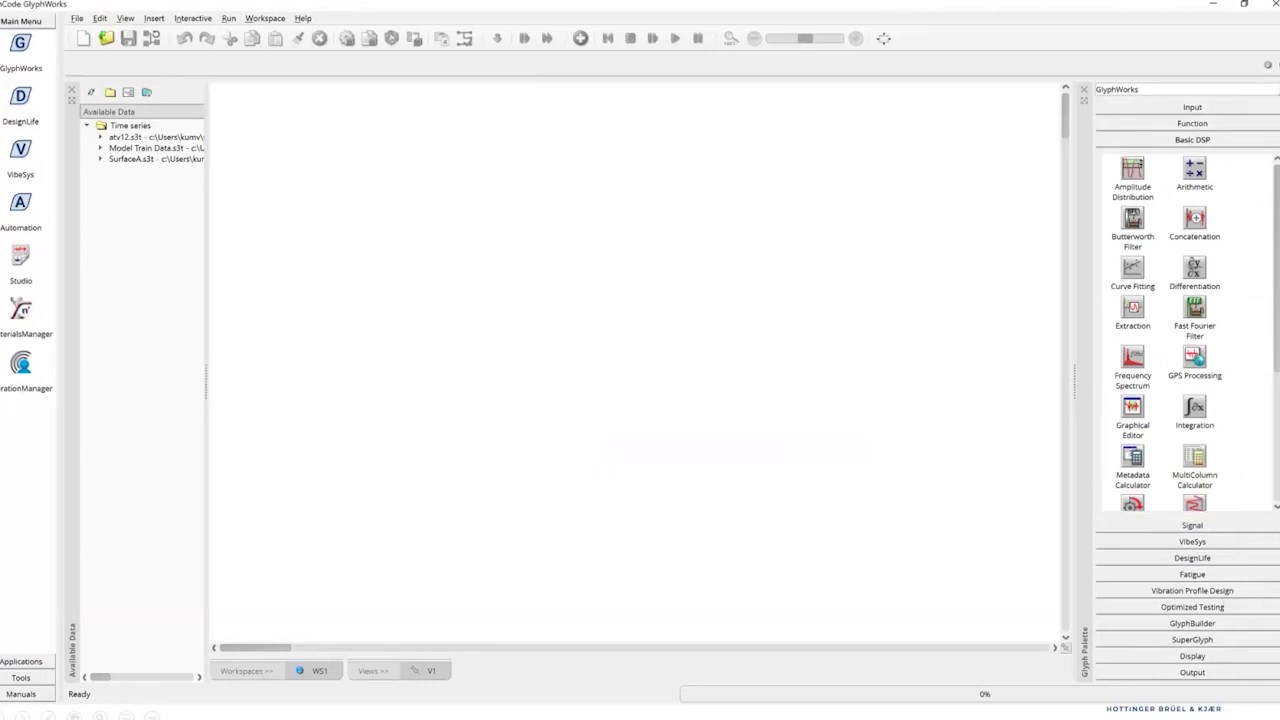
pyautogui.click(1192, 656)
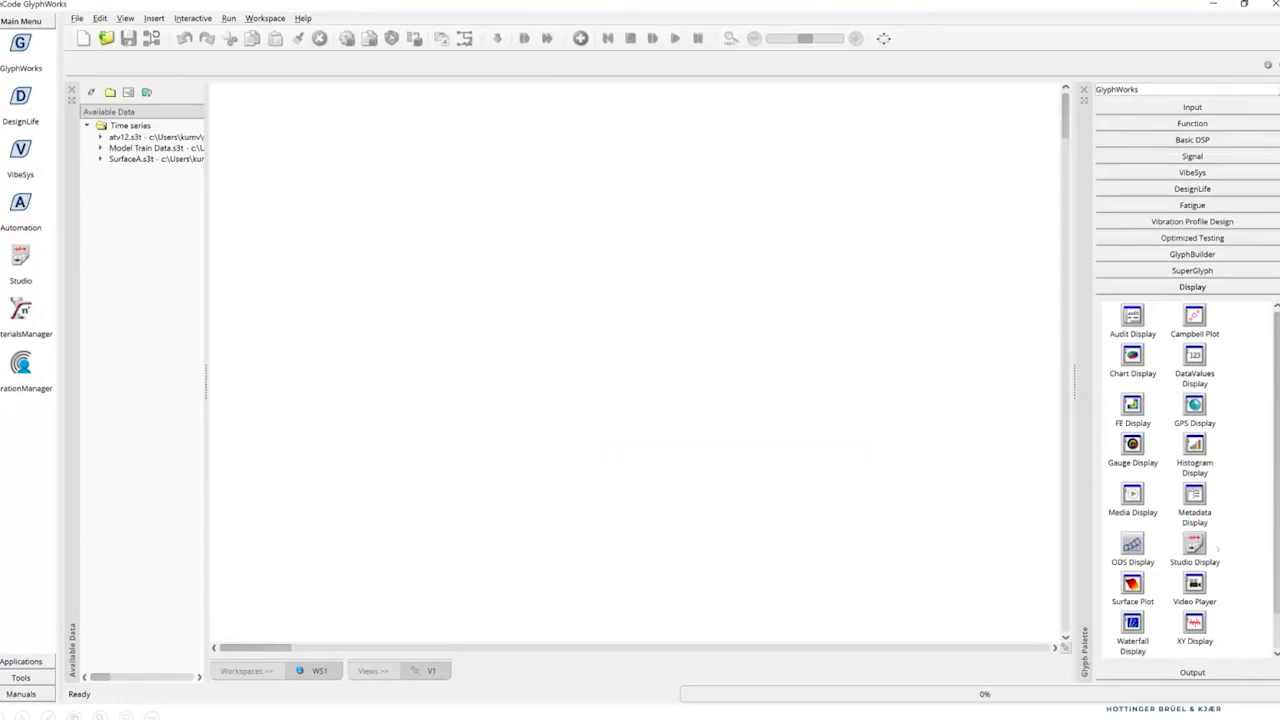
pyautogui.scroll(-1, 1217, 548)
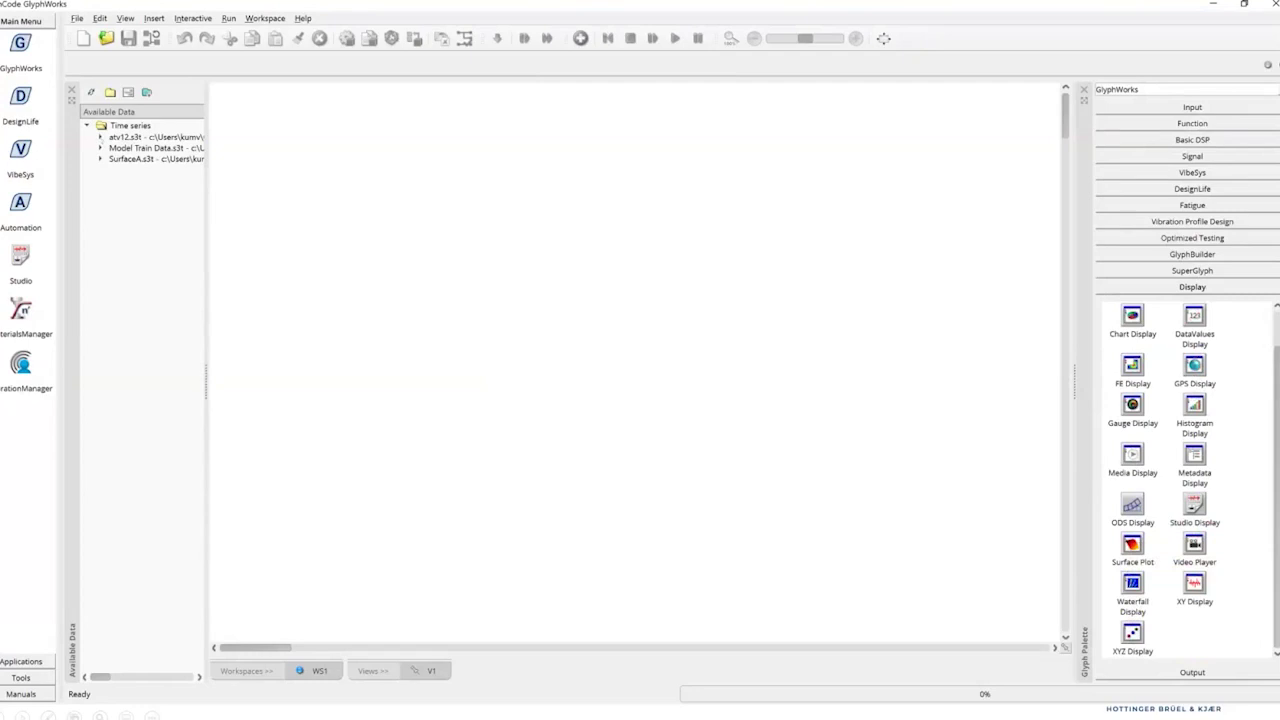
# Add the atv12.s3t time series to the workspace, turn on its plot display and enlarge the glyph.
pyautogui.press('Right')
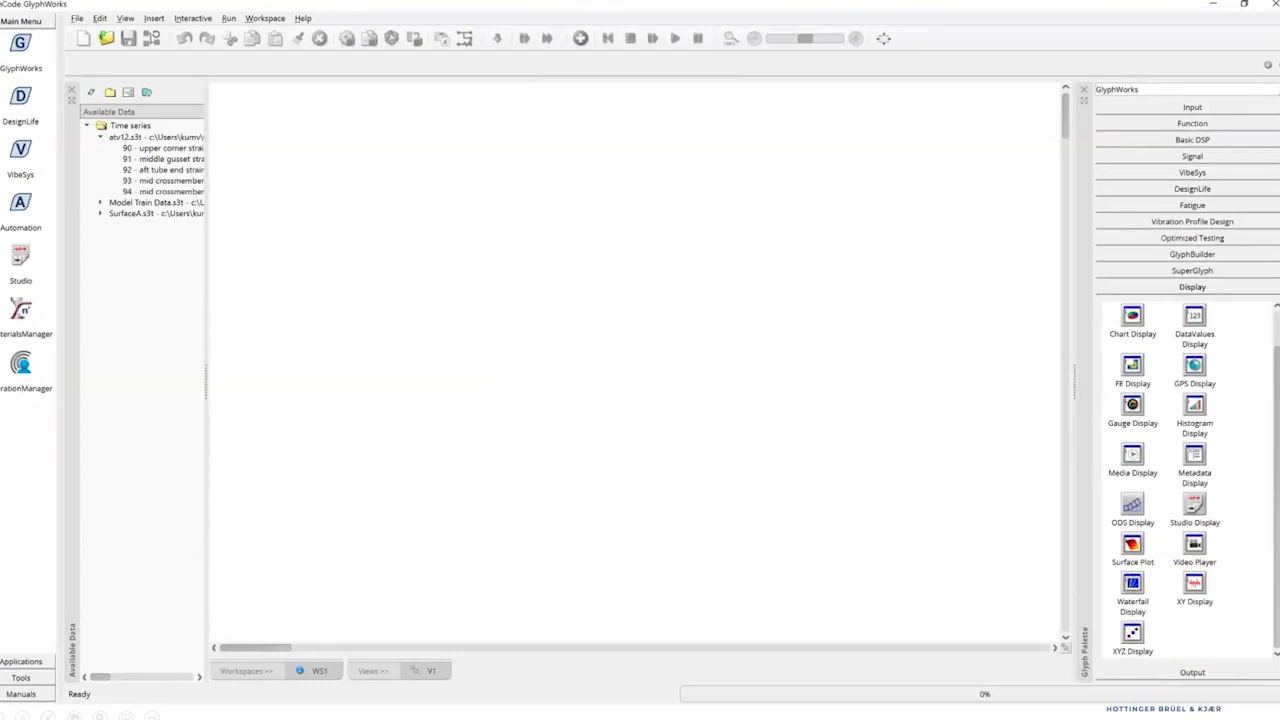
pyautogui.click(140, 136)
pyautogui.moveTo(317, 201); pyautogui.dragTo(317, 201)
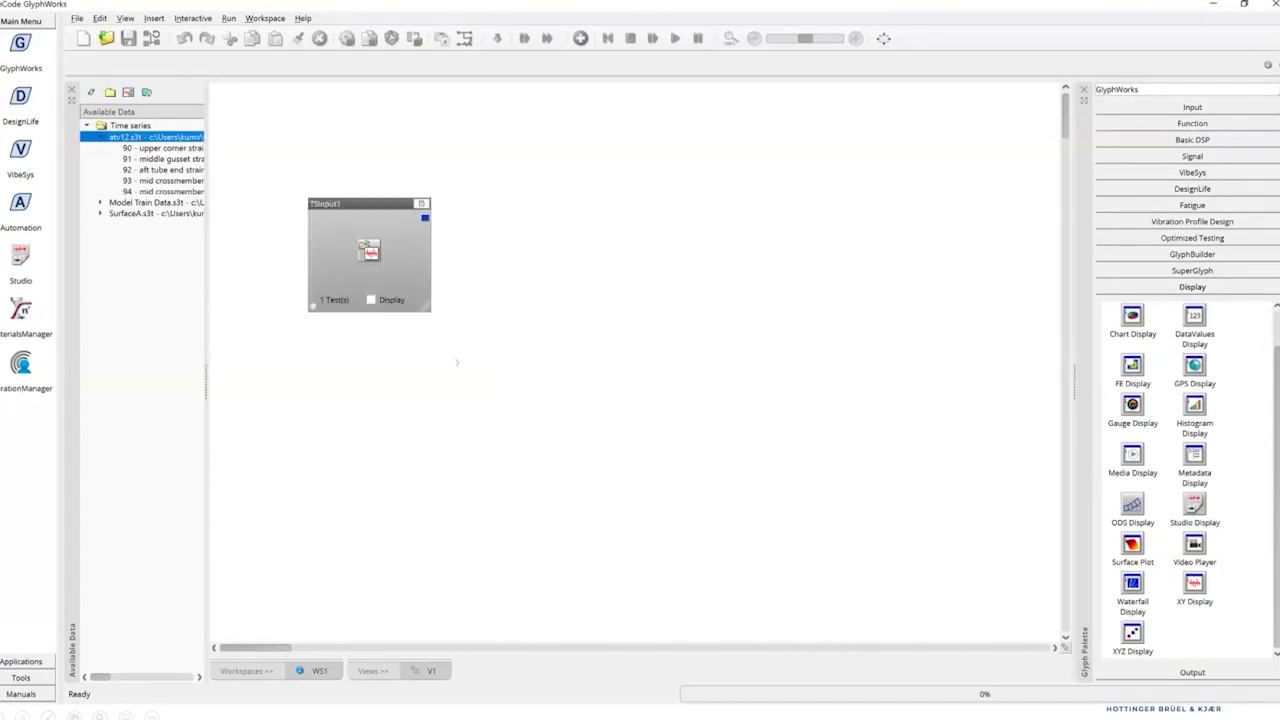
pyautogui.click(371, 299)
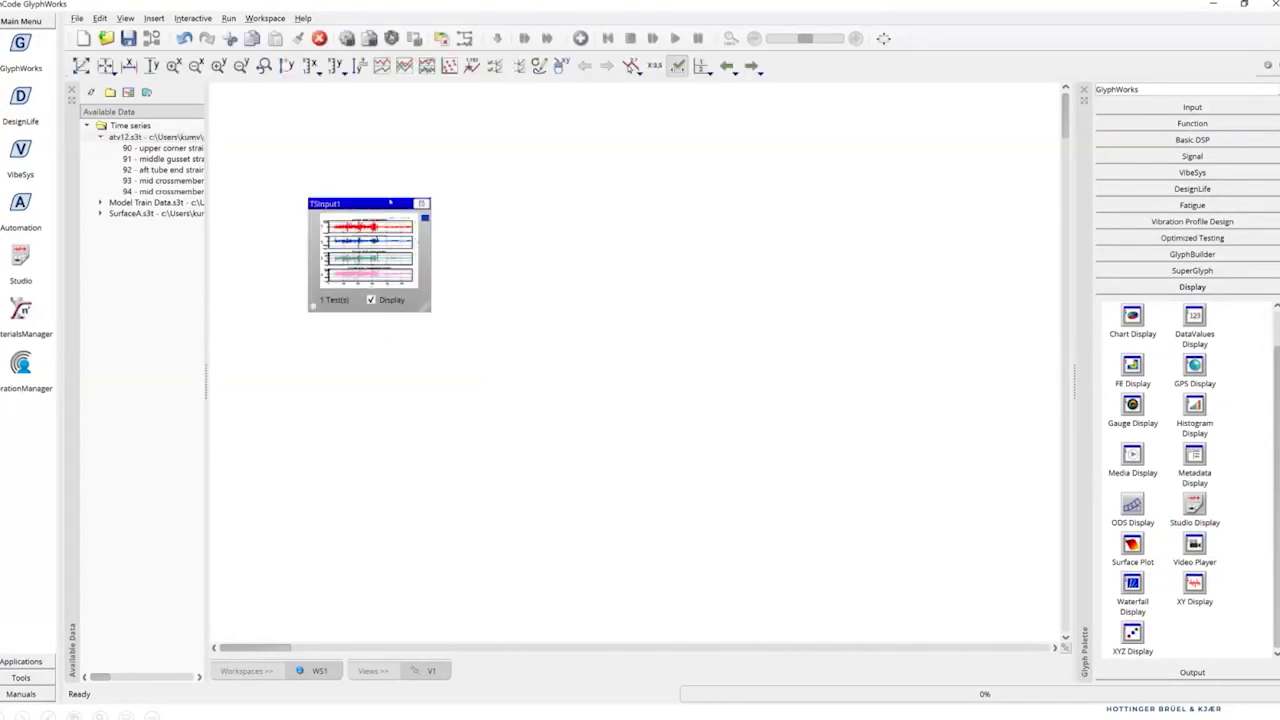
pyautogui.moveTo(390, 202); pyautogui.dragTo(382, 185)
pyautogui.moveTo(419, 292); pyautogui.dragTo(674, 464)
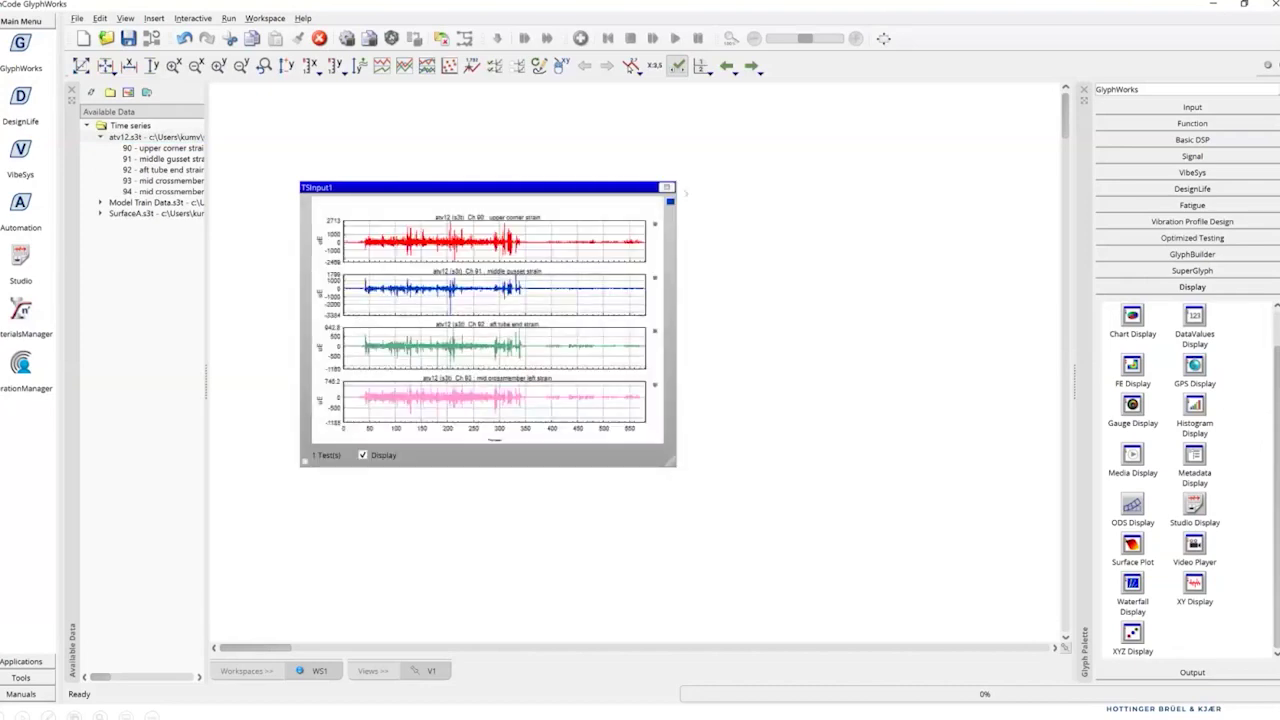
# Examine the strain channels in the maximized plot between about 151 and 204 seconds, and restore the full time range.
pyautogui.click(667, 187)
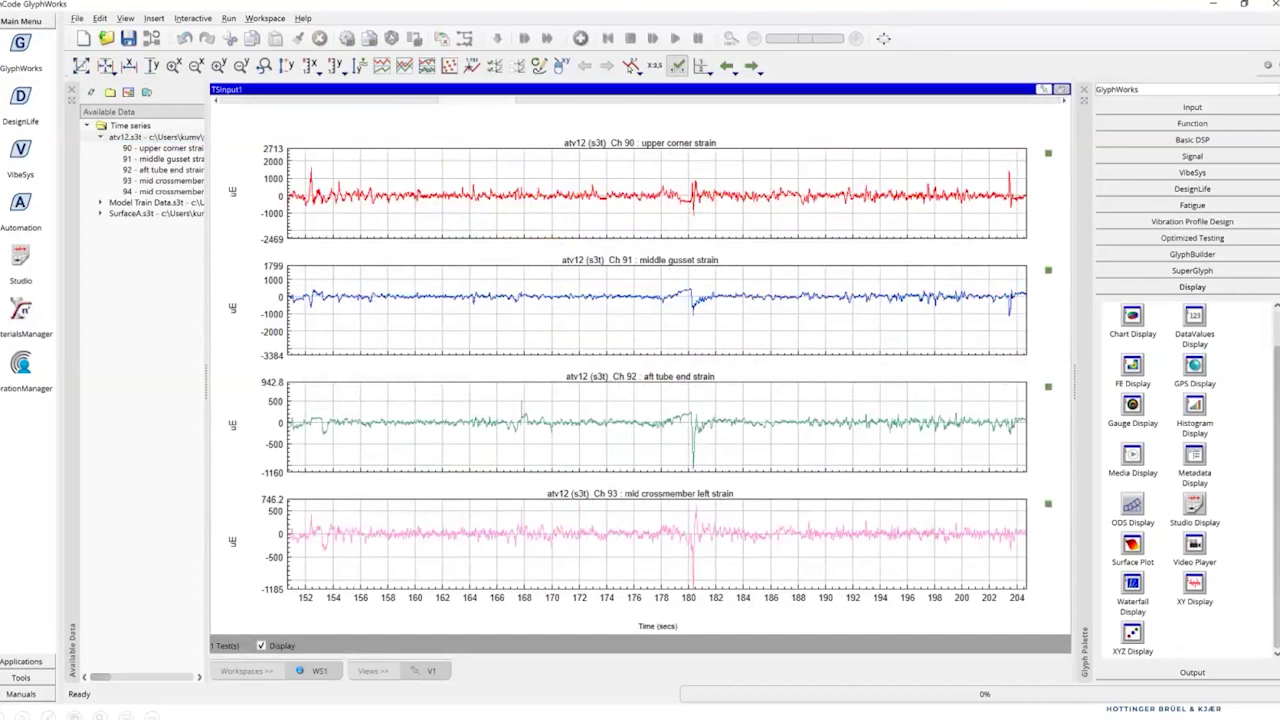
pyautogui.click(1043, 89)
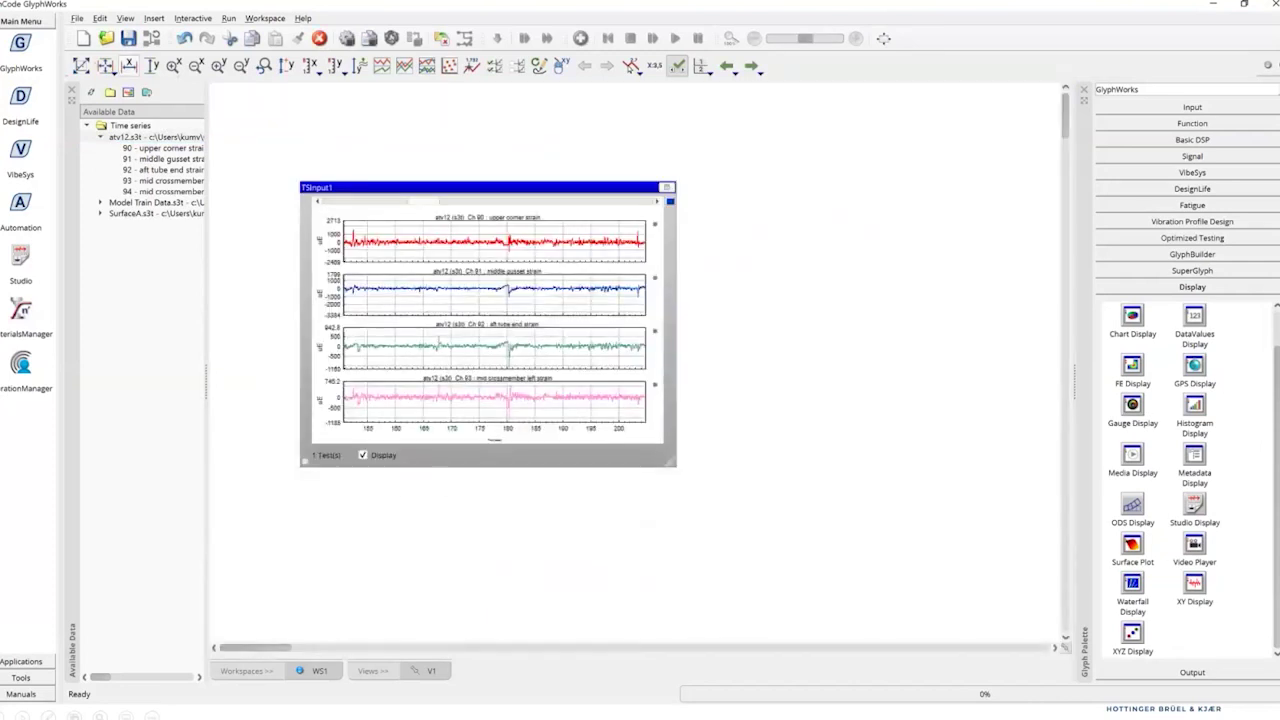
pyautogui.click(129, 65)
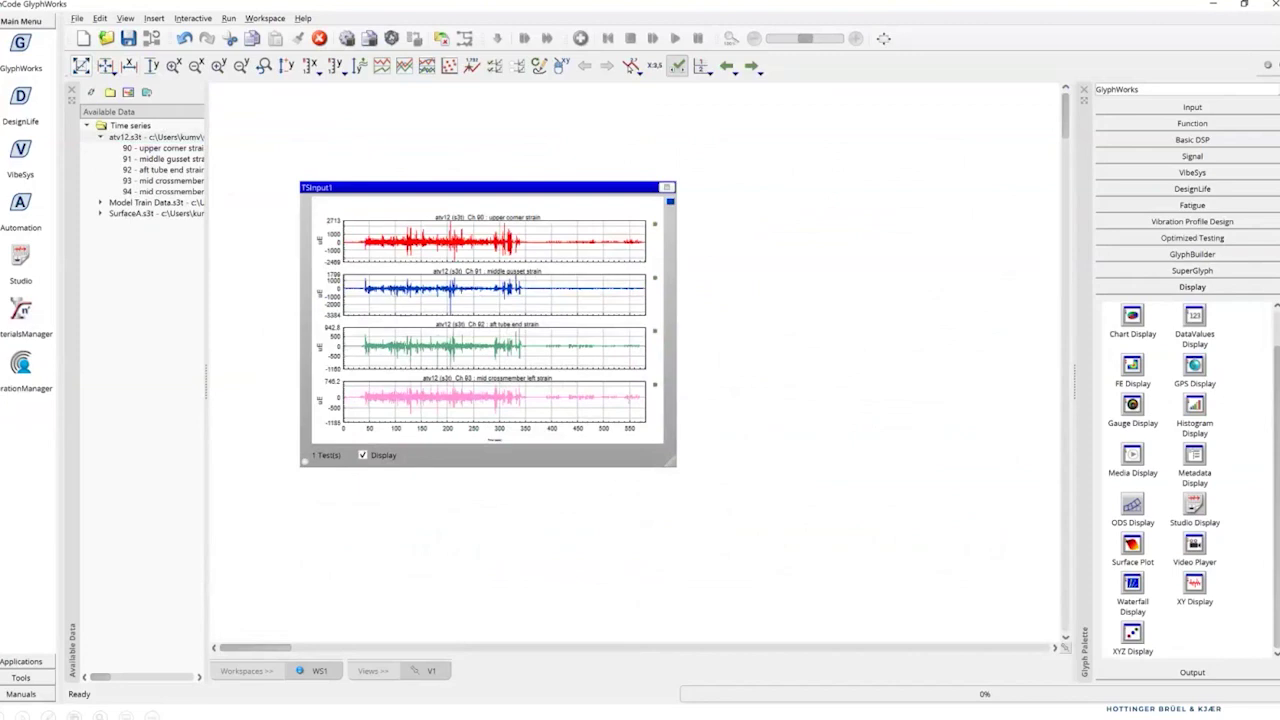
# Shrink and reposition the time series input glyph, and connect its output to a new Frequency Spectrum glyph.
pyautogui.moveTo(675, 465); pyautogui.dragTo(537, 385)
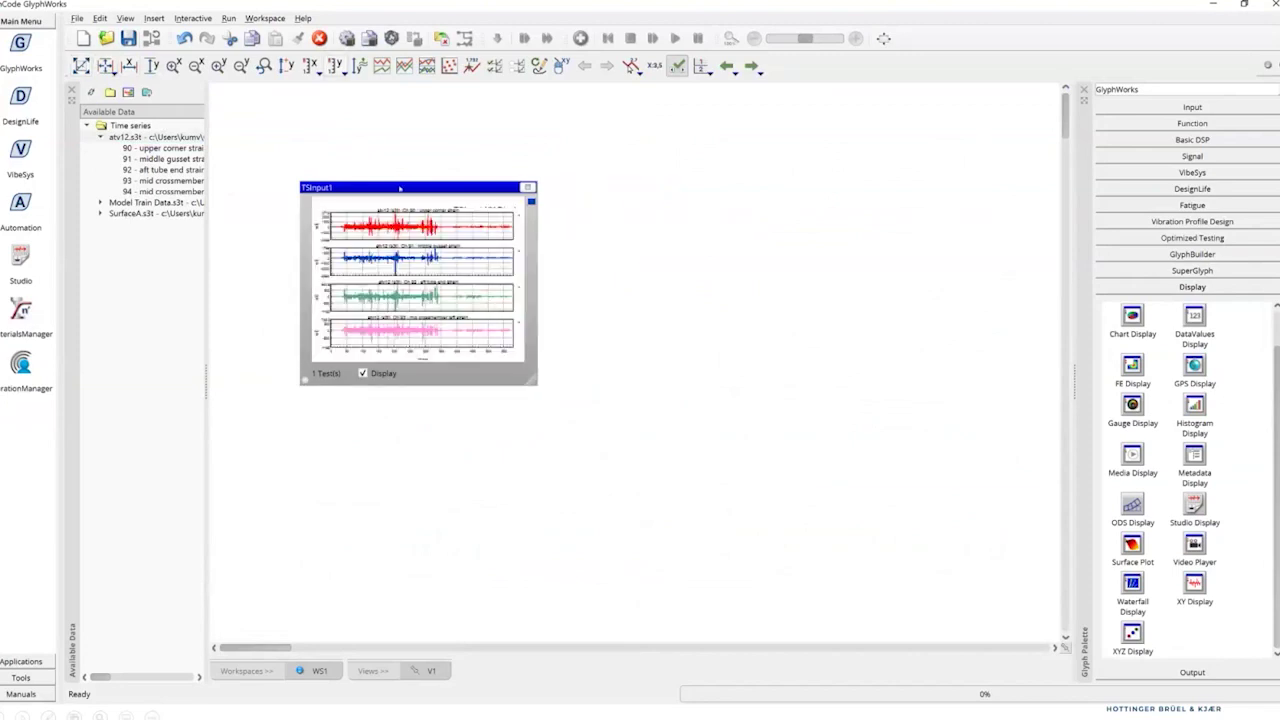
pyautogui.moveTo(403, 187); pyautogui.dragTo(338, 163)
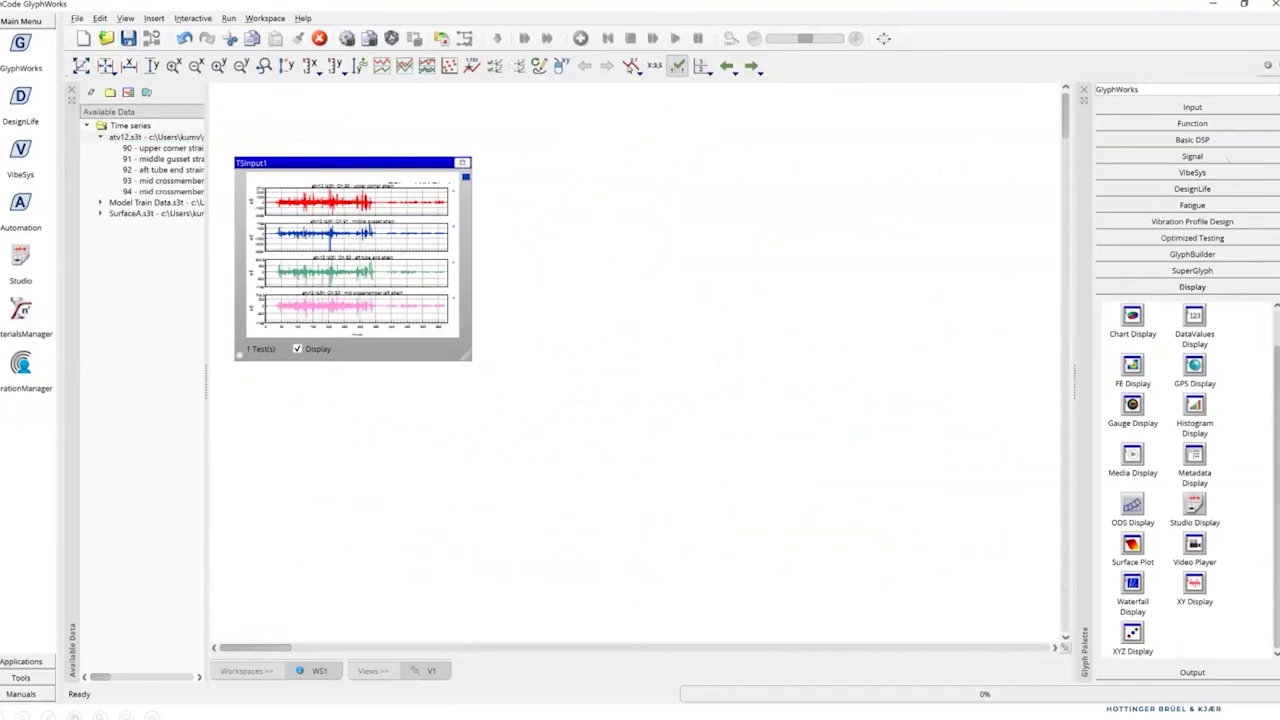
pyautogui.click(1220, 140)
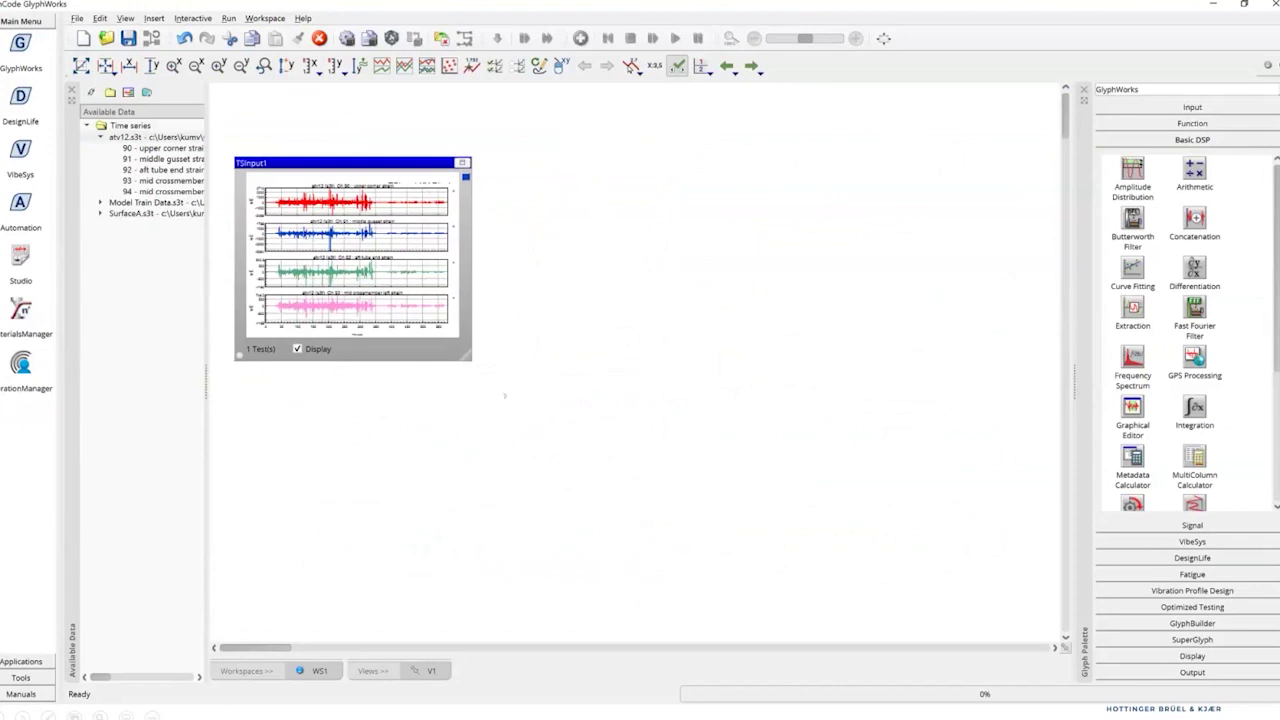
pyautogui.moveTo(1132, 360); pyautogui.dragTo(1080, 340)
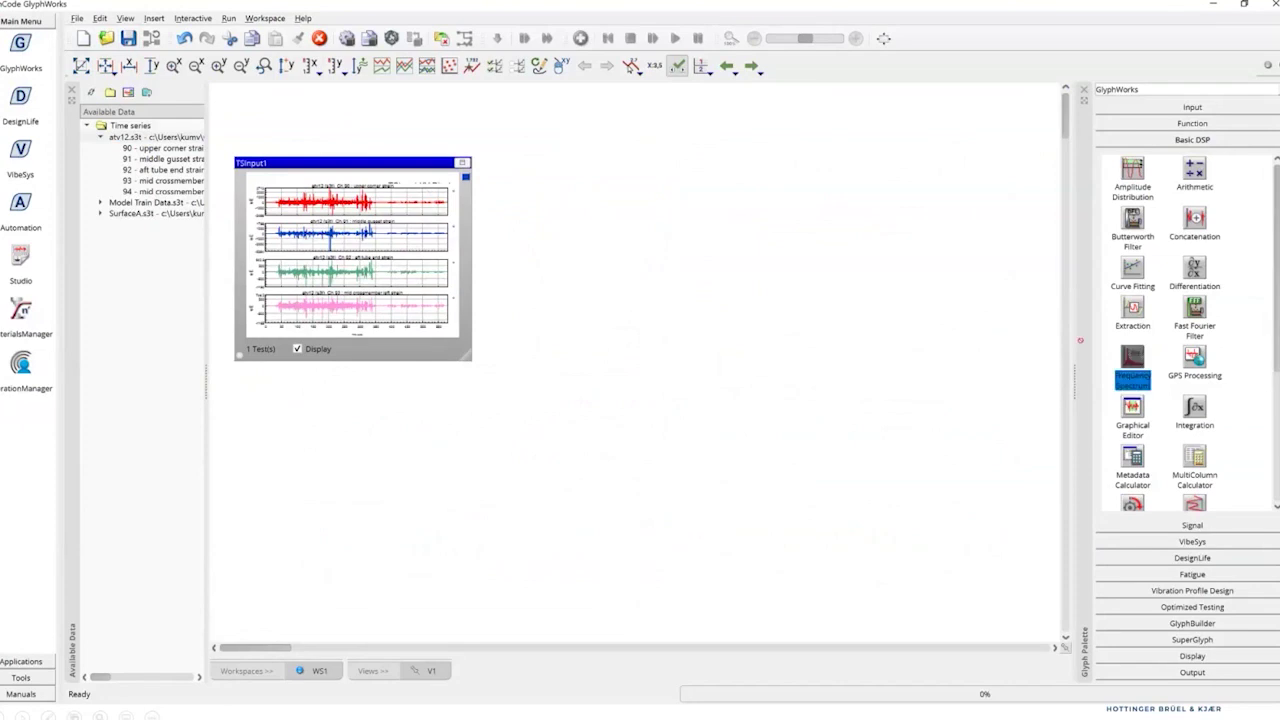
pyautogui.moveTo(528, 166); pyautogui.dragTo(528, 166)
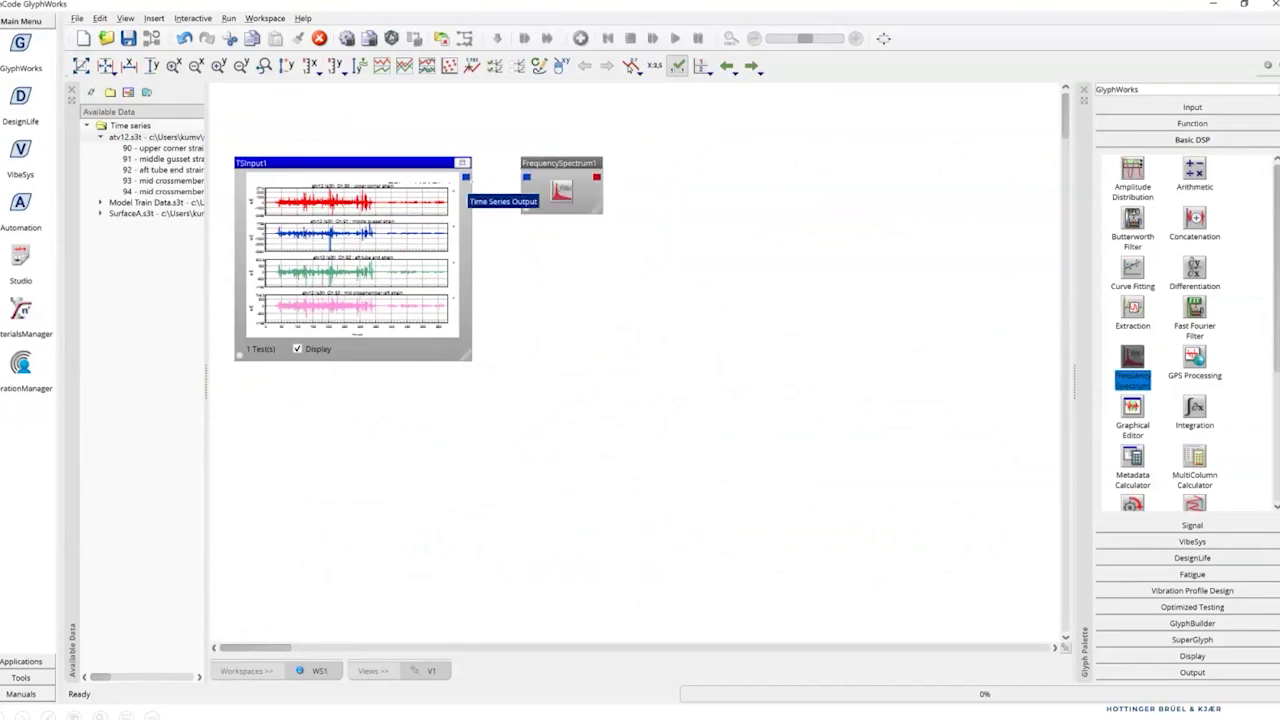
pyautogui.moveTo(465, 177); pyautogui.dragTo(526, 177)
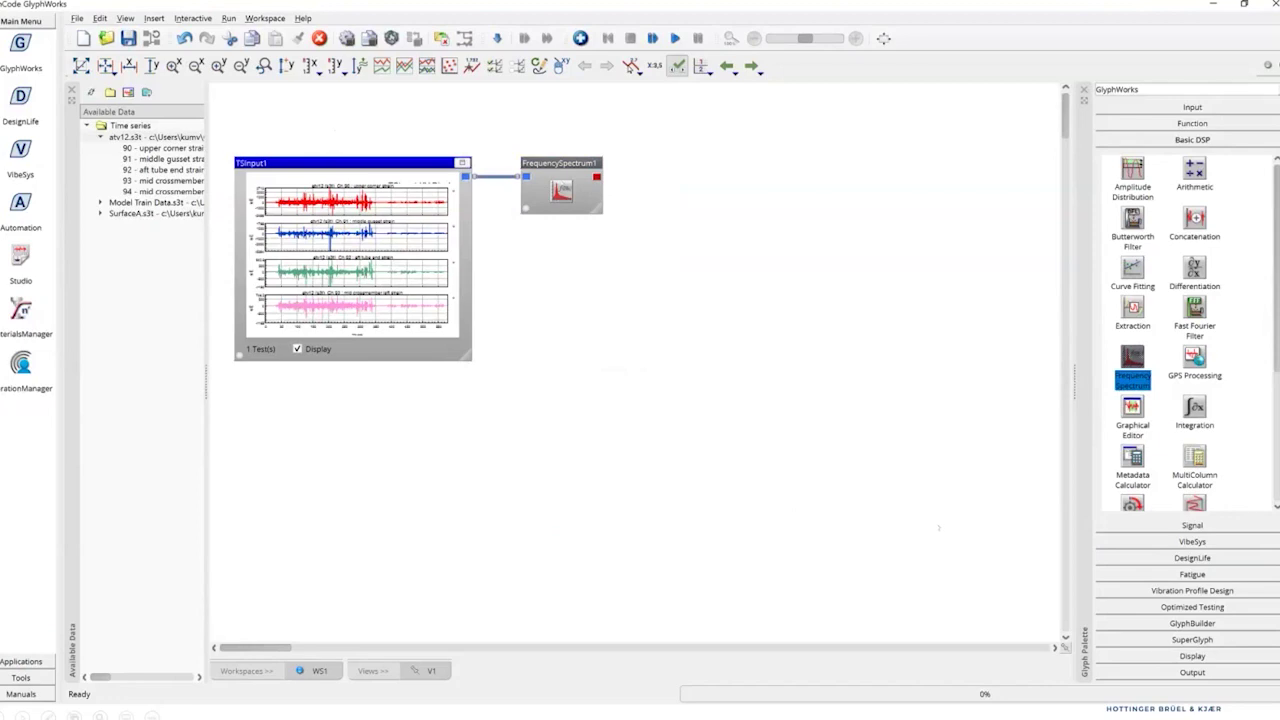
# Add an XY Display glyph, feed it the Frequency Spectrum output and align it beside the spectrum glyph.
pyautogui.click(1236, 656)
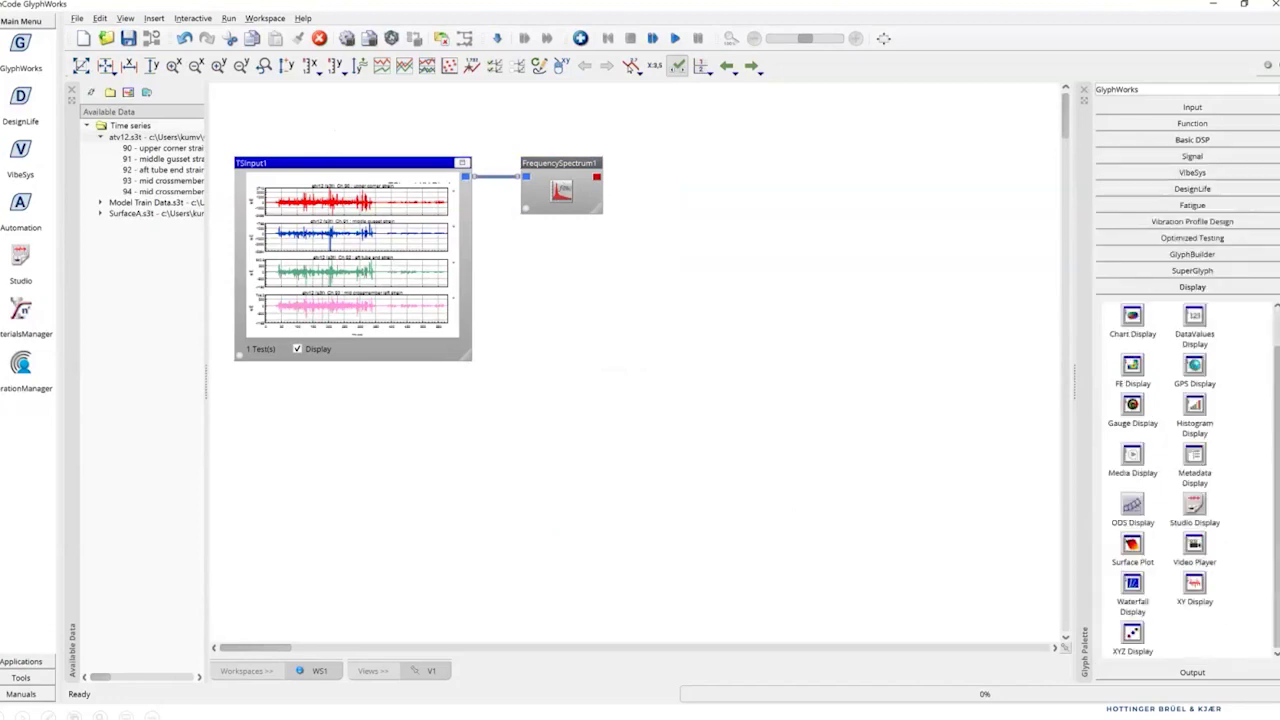
pyautogui.click(743, 260)
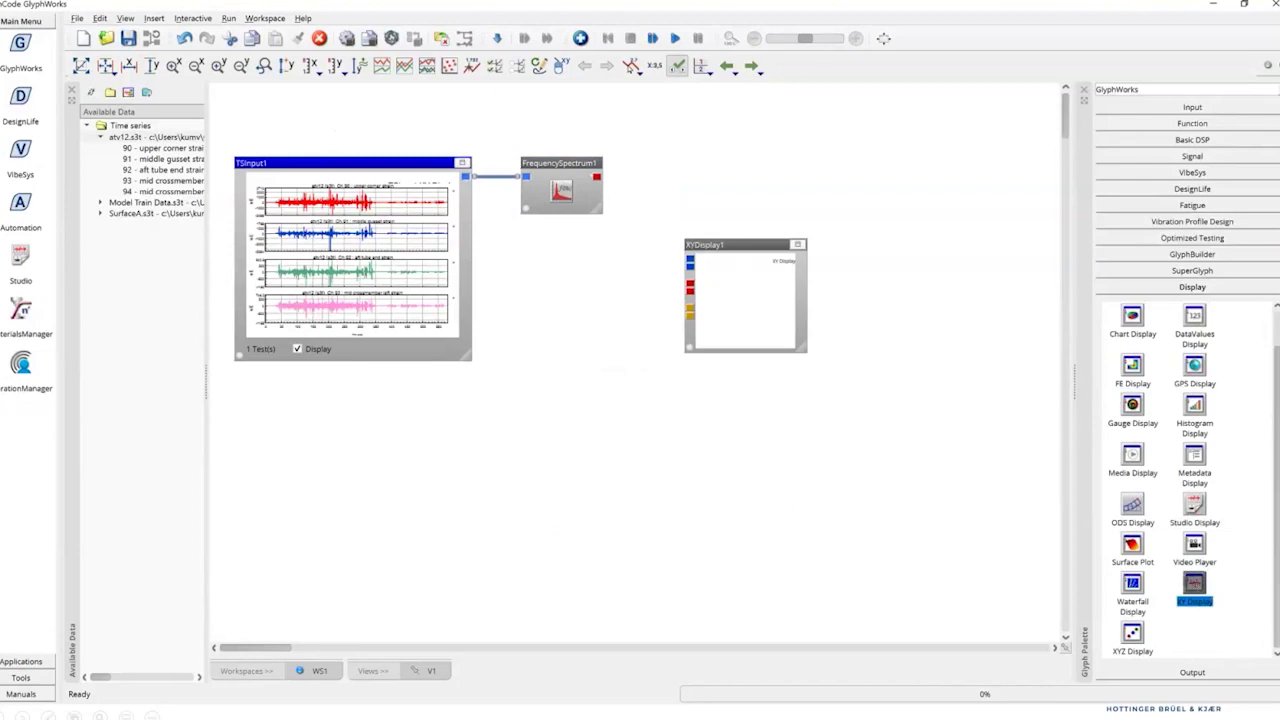
pyautogui.moveTo(597, 176); pyautogui.dragTo(683, 285)
pyautogui.moveTo(738, 247); pyautogui.dragTo(729, 181)
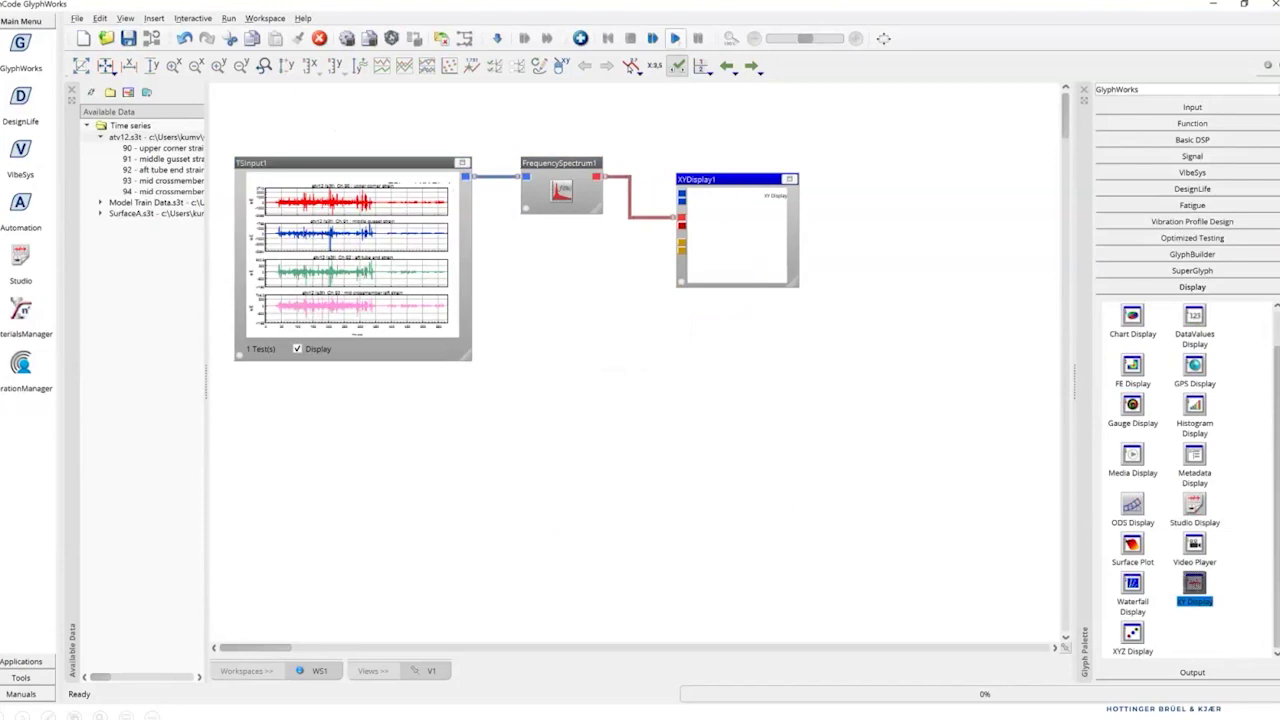
# Run the analysis and examine the maximized spectrum plot zoomed to about 0 to 17 Hz.
pyautogui.click(675, 38)
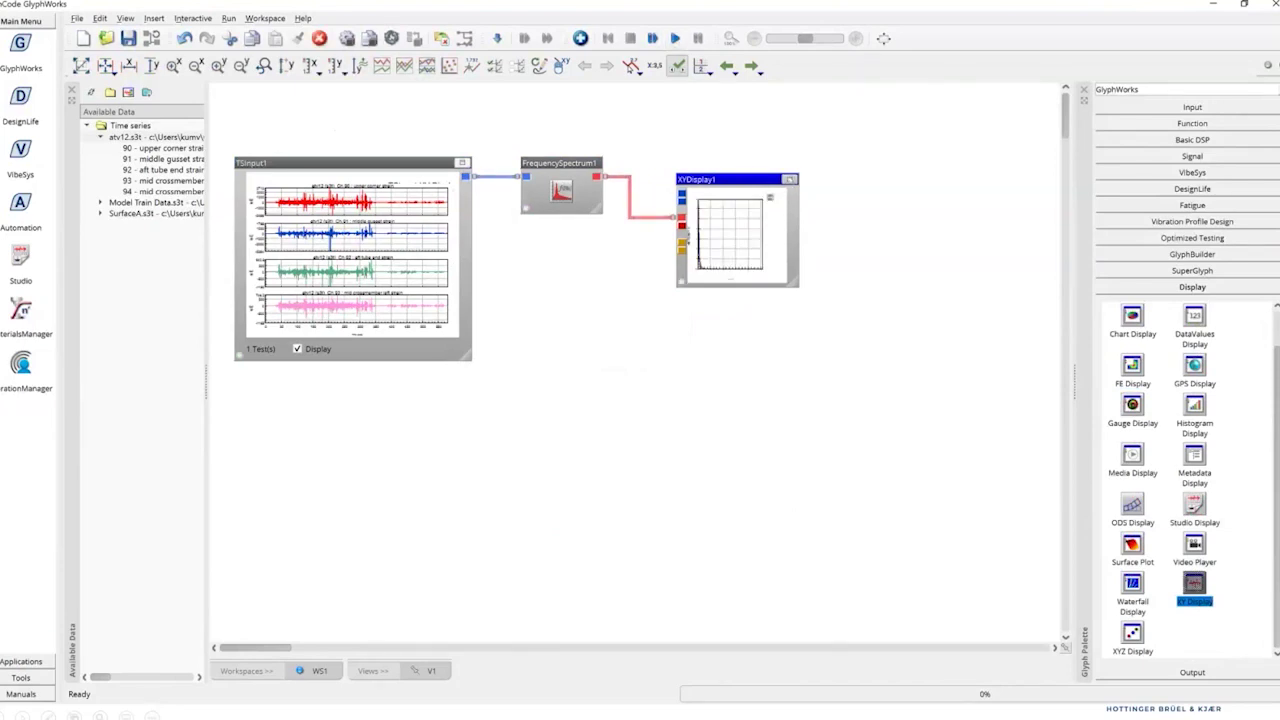
pyautogui.doubleClick(688, 235)
pyautogui.moveTo(393, 537); pyautogui.dragTo(286, 527)
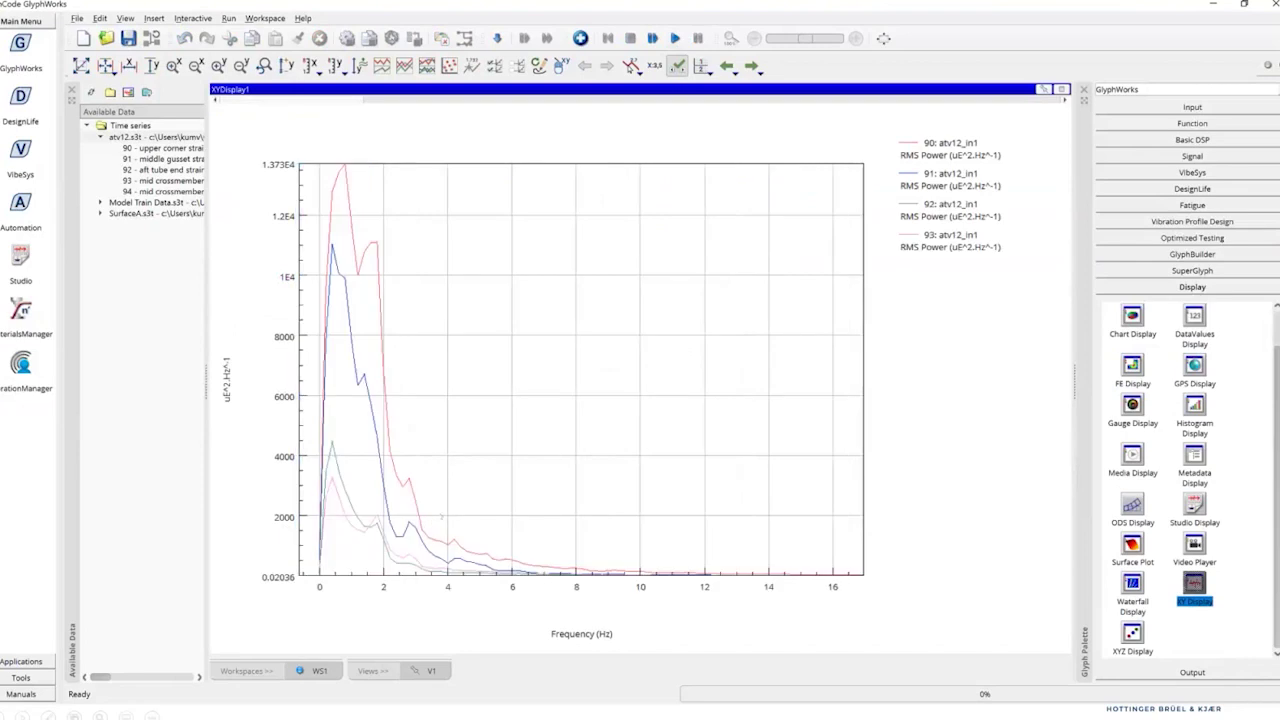
pyautogui.click(1061, 89)
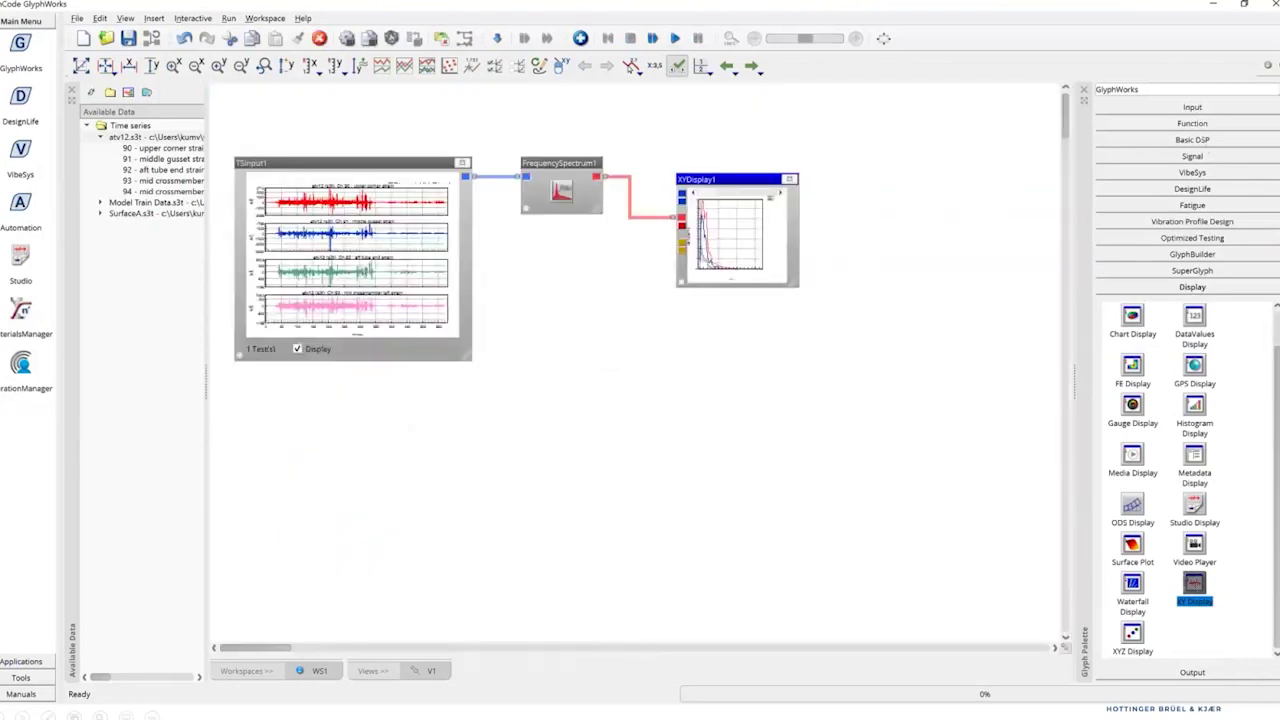
# Add a Rainflow Cycle Count glyph below the spectrum glyph and connect the time series output to it.
pyautogui.click(1132, 365)
pyautogui.scroll(-4, 1190, 330)
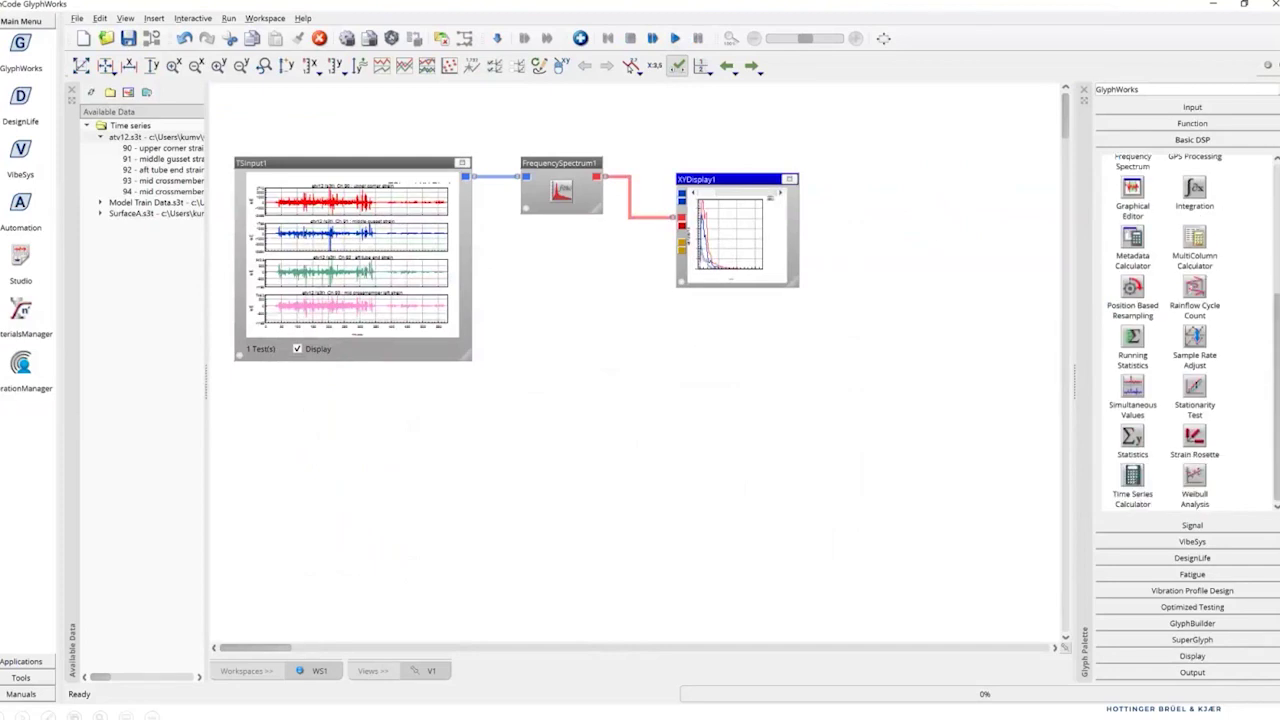
pyautogui.click(1194, 295)
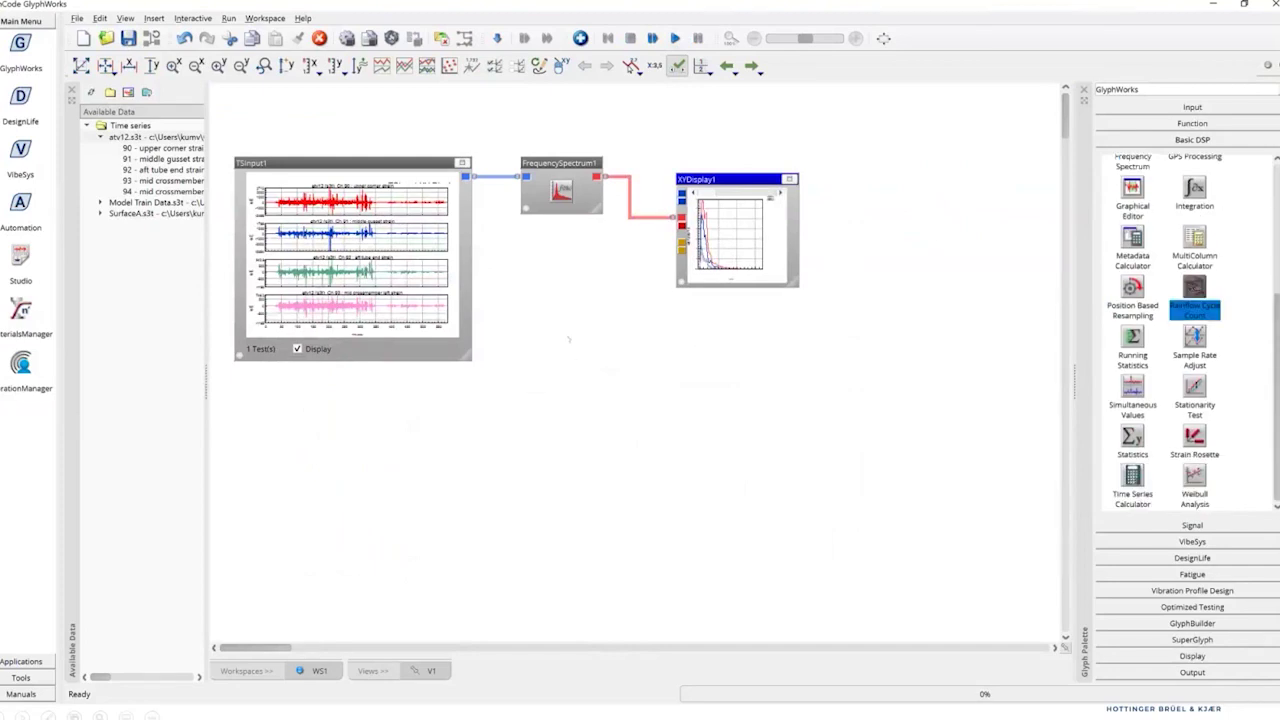
pyautogui.moveTo(1194, 295); pyautogui.dragTo(602, 365)
pyautogui.click(350, 162)
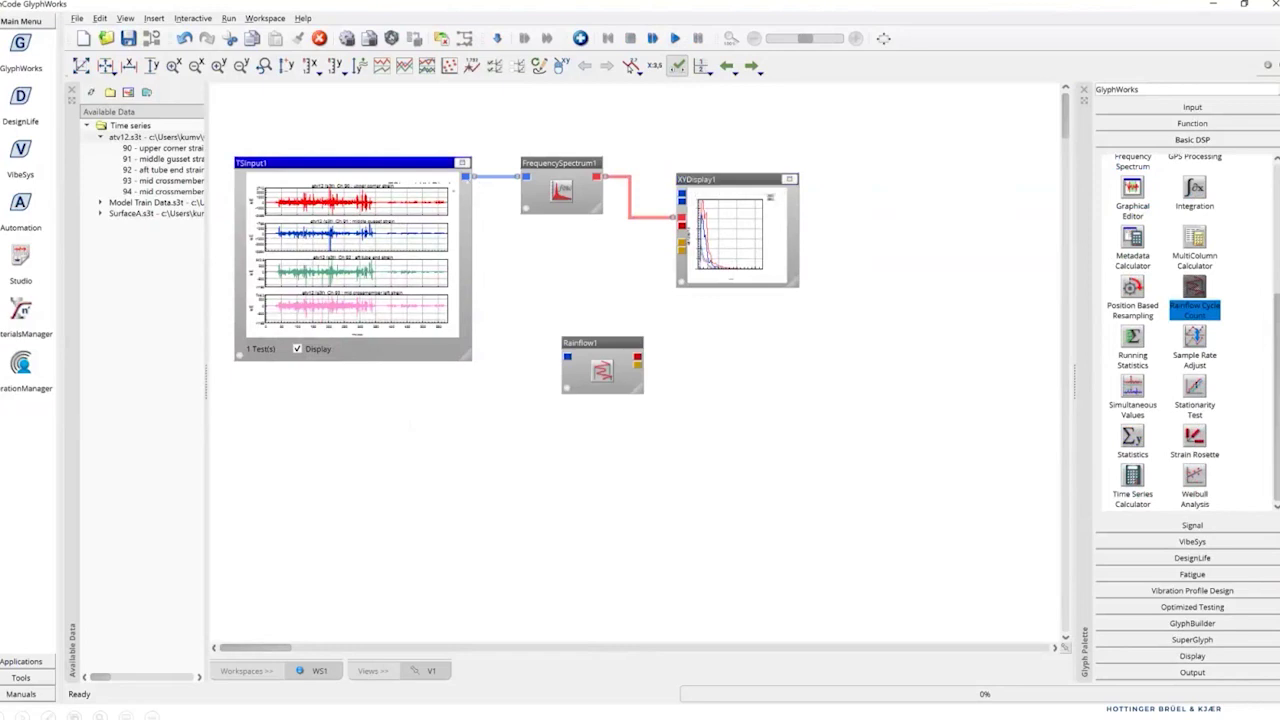
pyautogui.moveTo(466, 176); pyautogui.dragTo(567, 356)
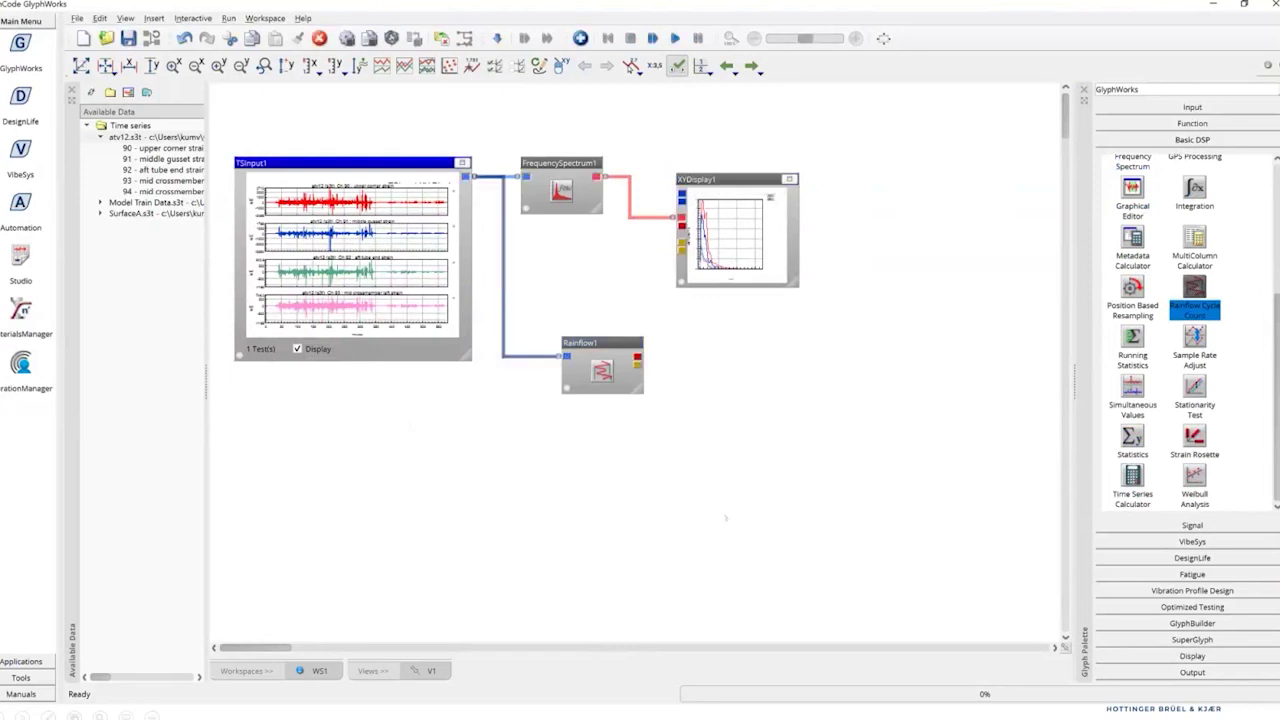
# Set the Rainflow glyph's output histogram to 8 bins on both the X and Y axes.
pyautogui.doubleClick(602, 370)
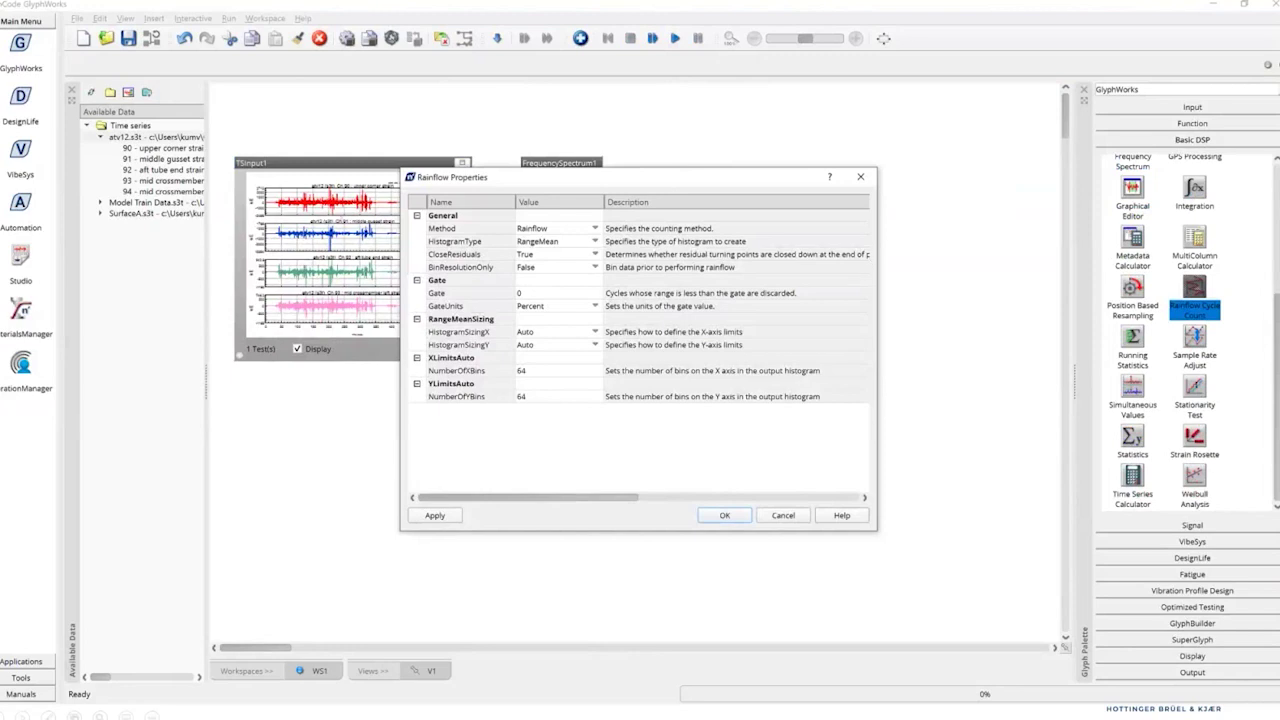
pyautogui.moveTo(560, 177); pyautogui.dragTo(226, 218)
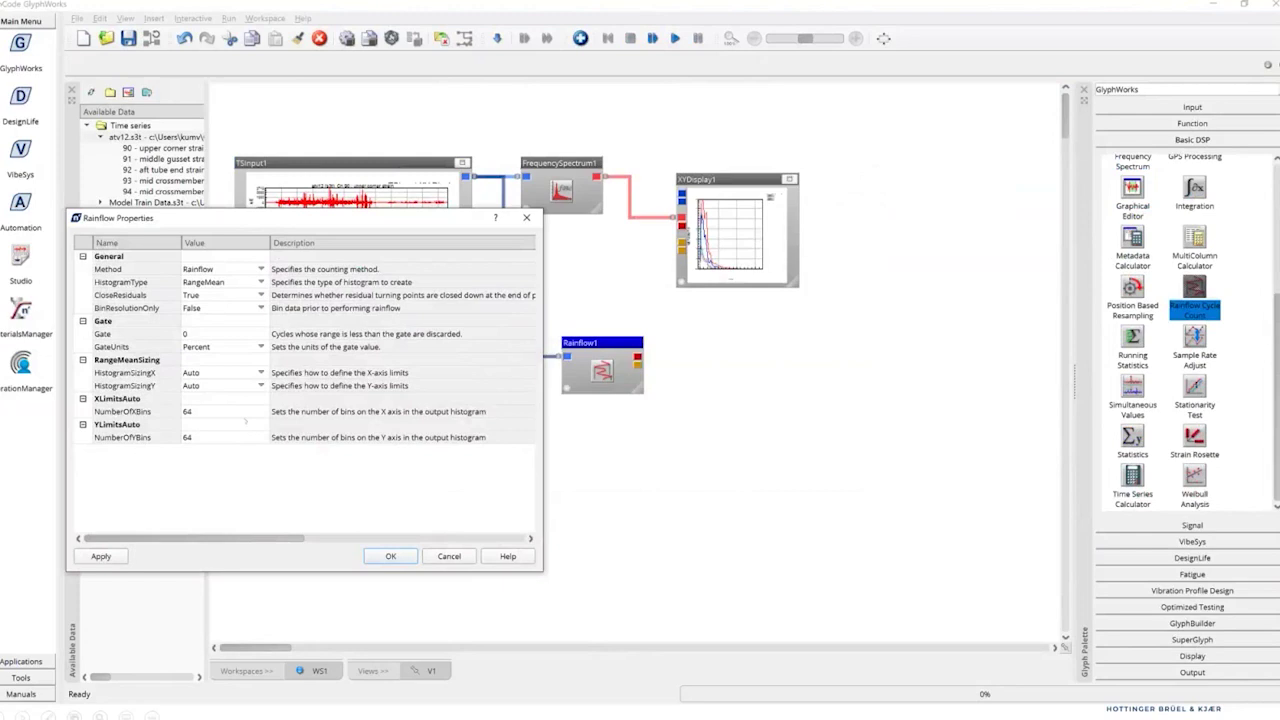
pyautogui.click(243, 413)
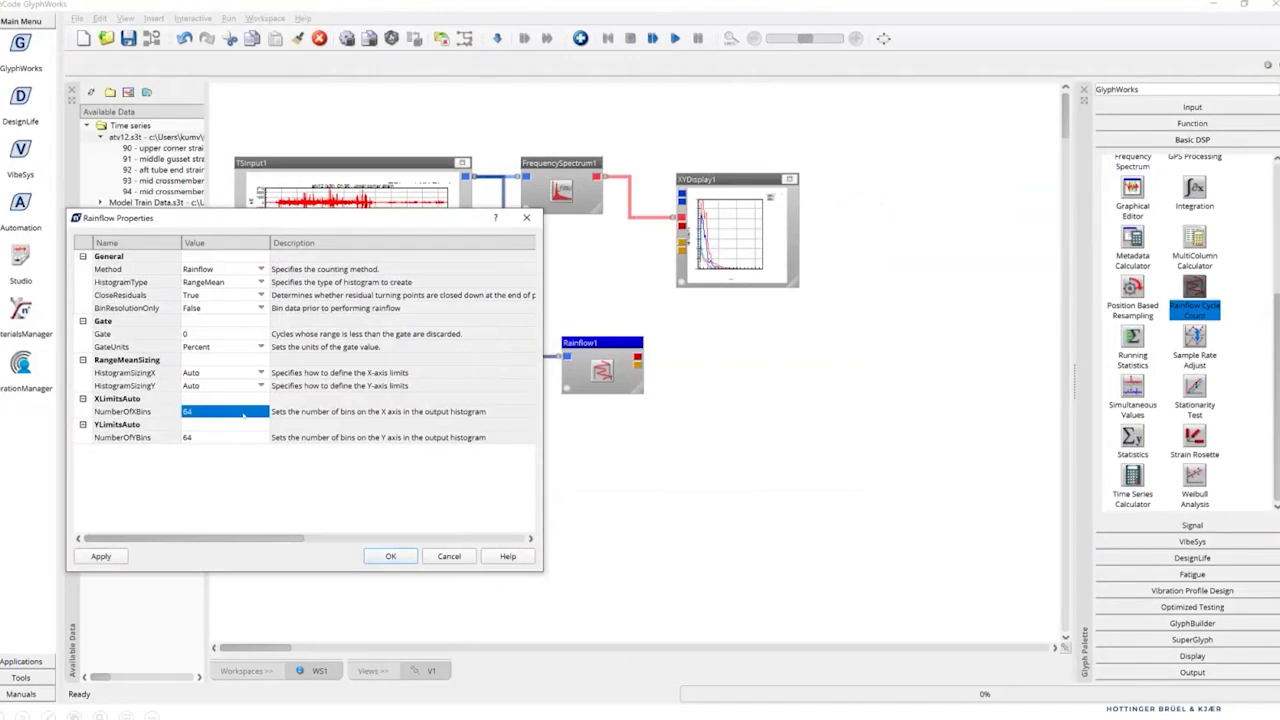
pyautogui.write('8')
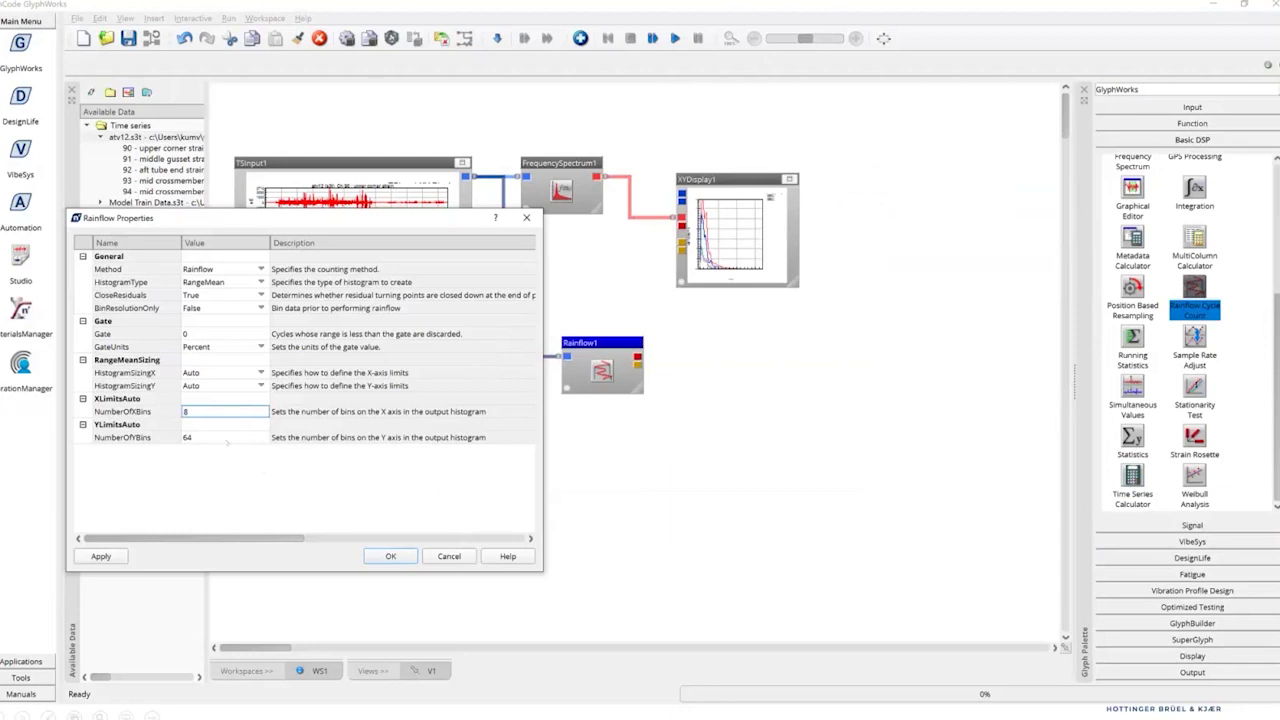
pyautogui.click(227, 438)
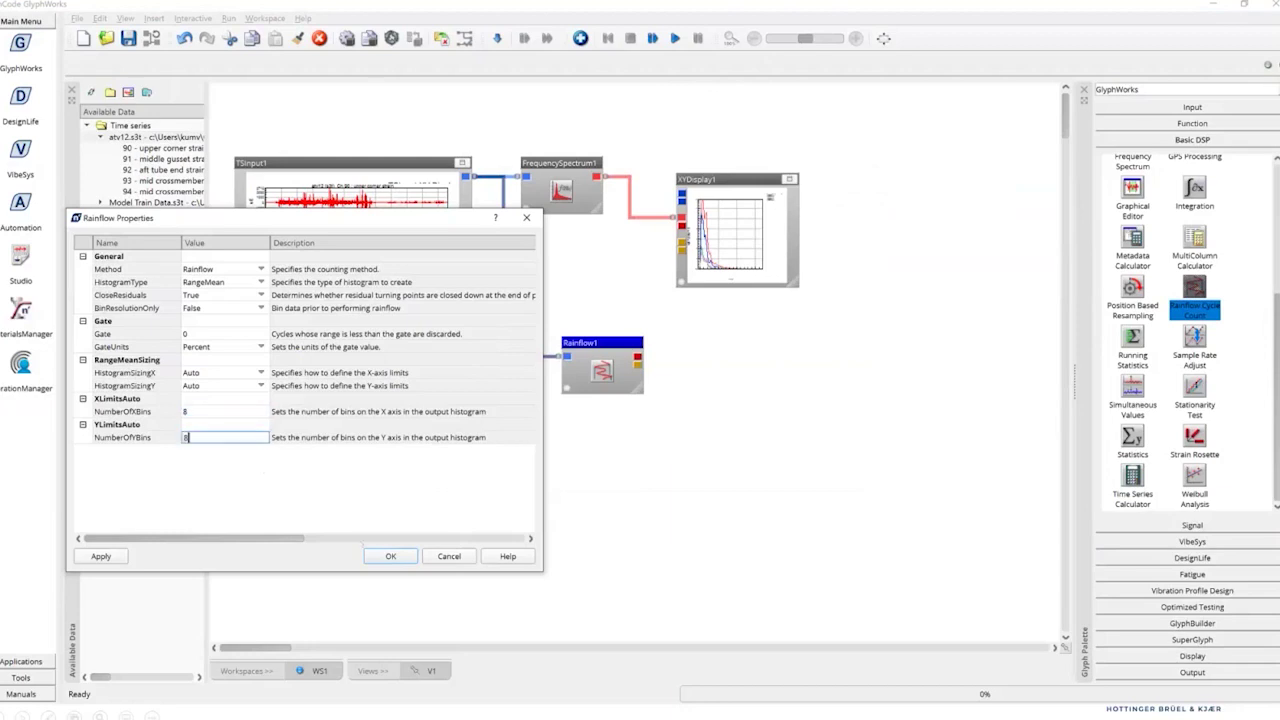
pyautogui.click(390, 556)
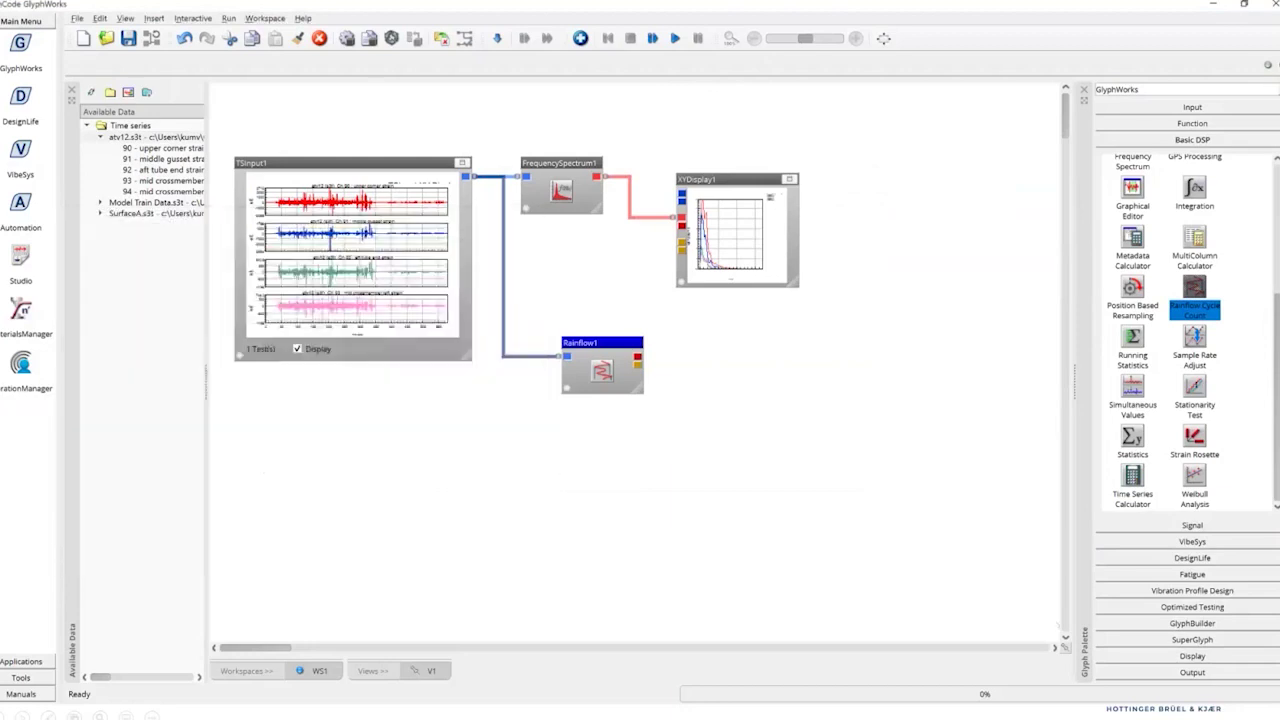
# Add an XY Display glyph beside the Rainflow glyph, fed by the rainflow histogram output.
pyautogui.click(1192, 656)
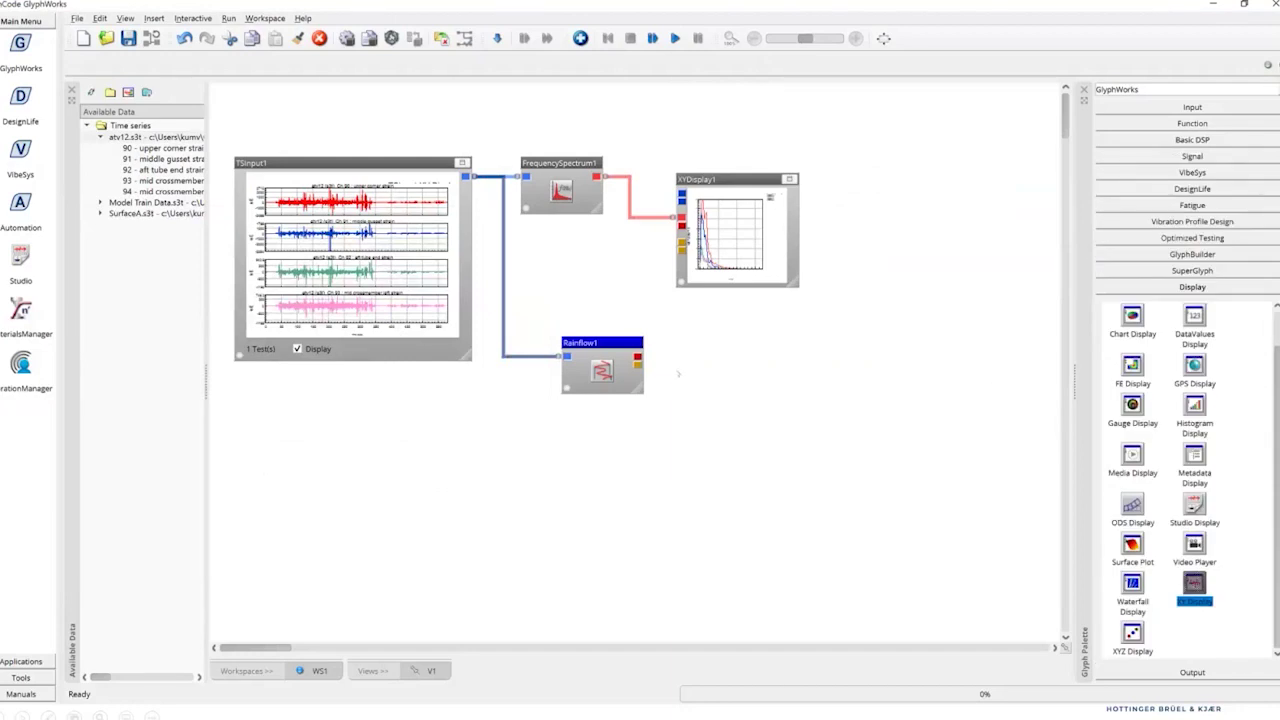
pyautogui.moveTo(1194, 583); pyautogui.dragTo(706, 381)
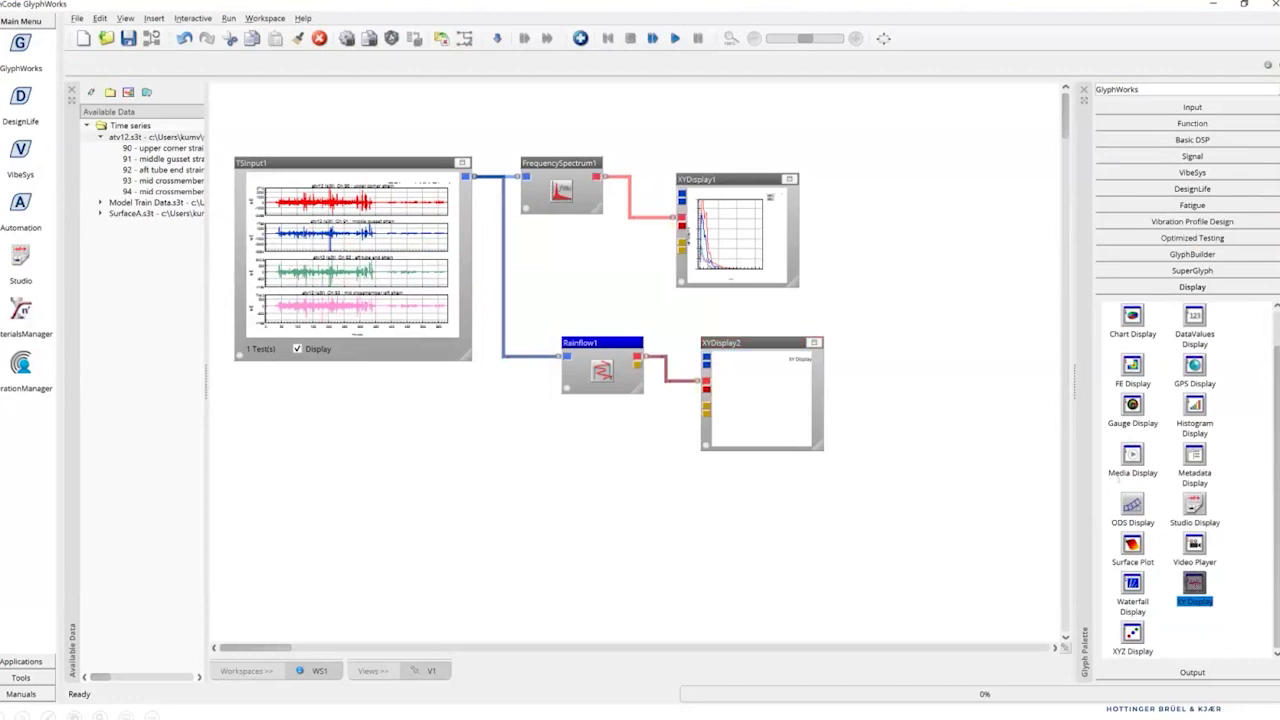
# Add an enlarged DataValues Display glyph below the Rainflow glyph and connect the rainflow histogram output to it.
pyautogui.click(1195, 318)
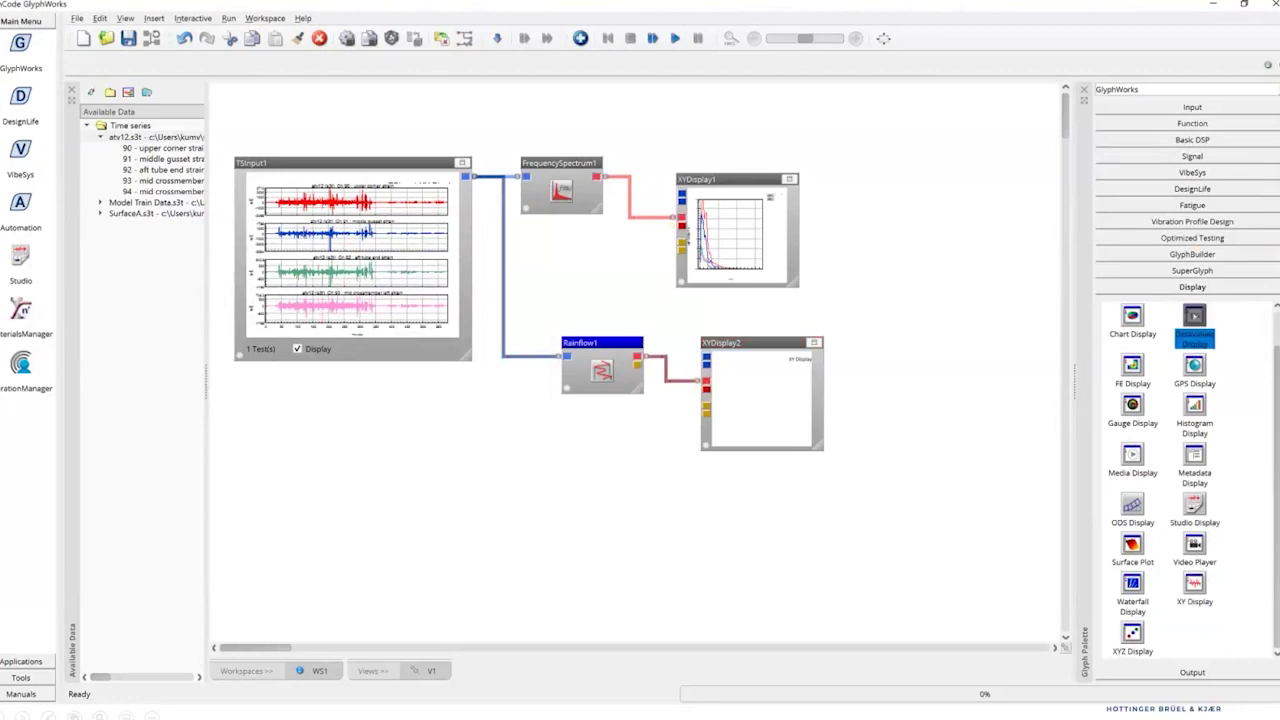
pyautogui.moveTo(1111, 356); pyautogui.dragTo(862, 420)
pyautogui.moveTo(484, 462); pyautogui.dragTo(441, 440)
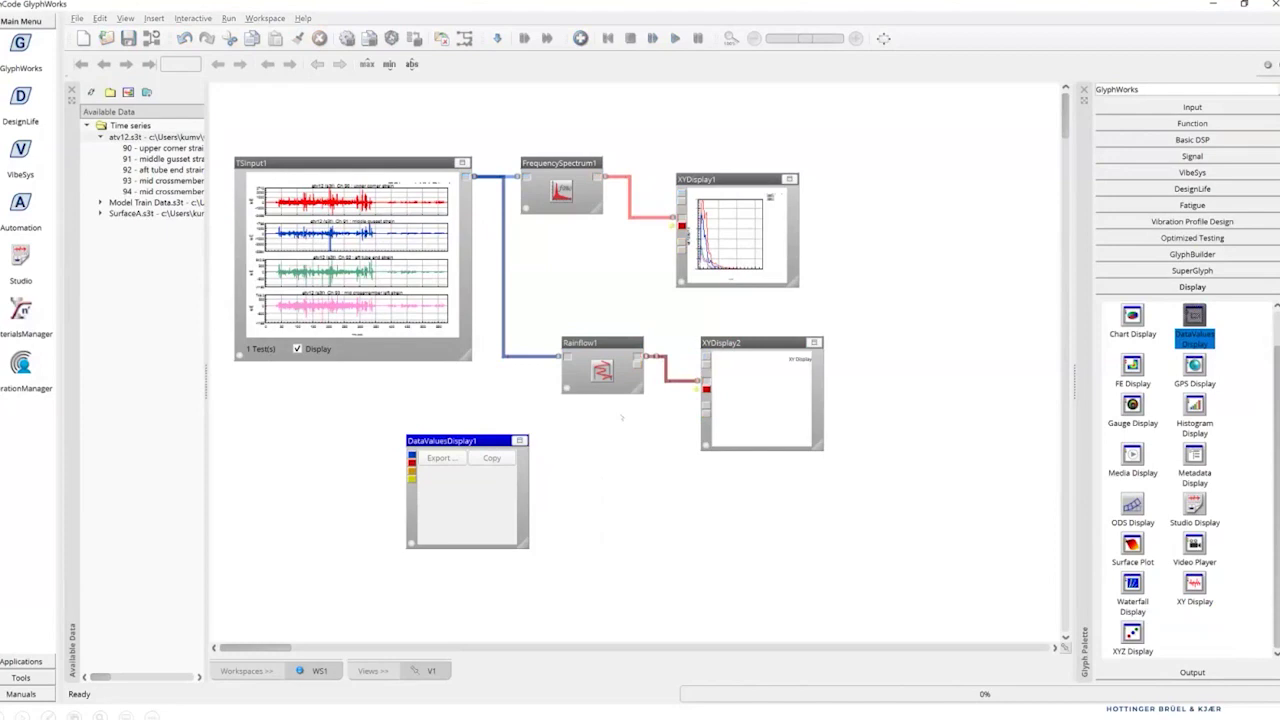
pyautogui.moveTo(637, 356); pyautogui.dragTo(411, 462)
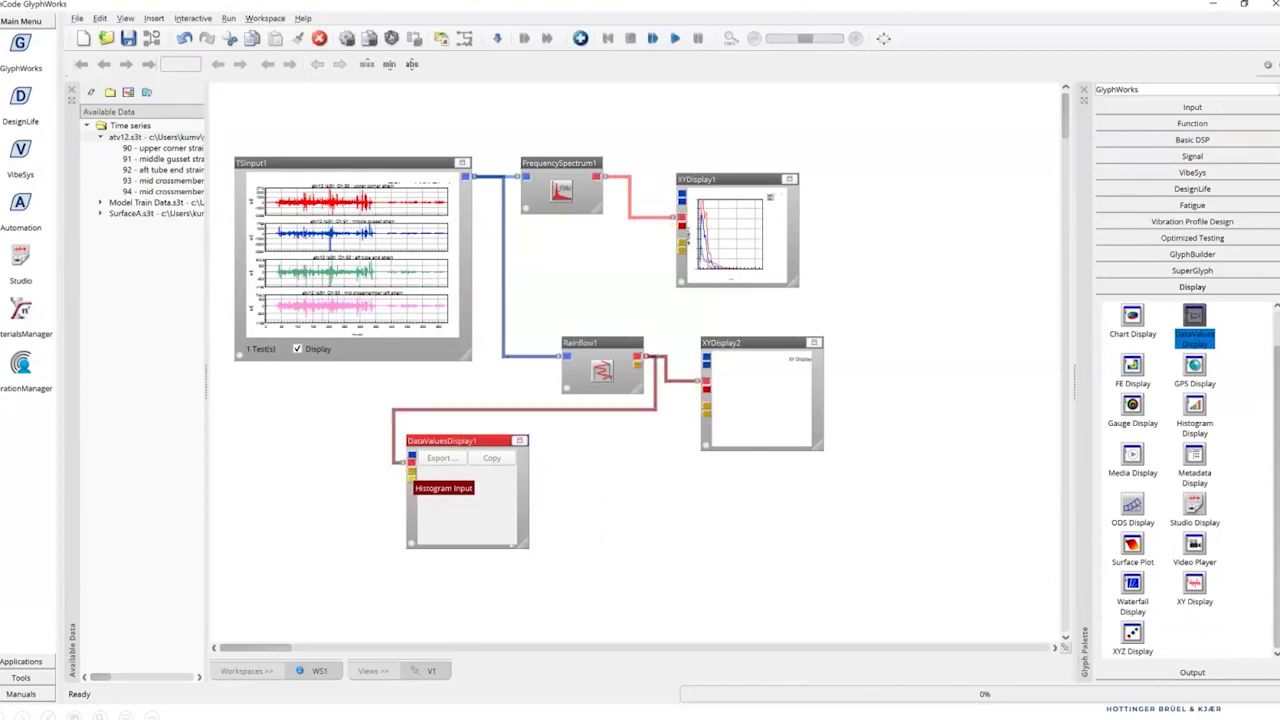
pyautogui.moveTo(526, 546); pyautogui.dragTo(730, 628)
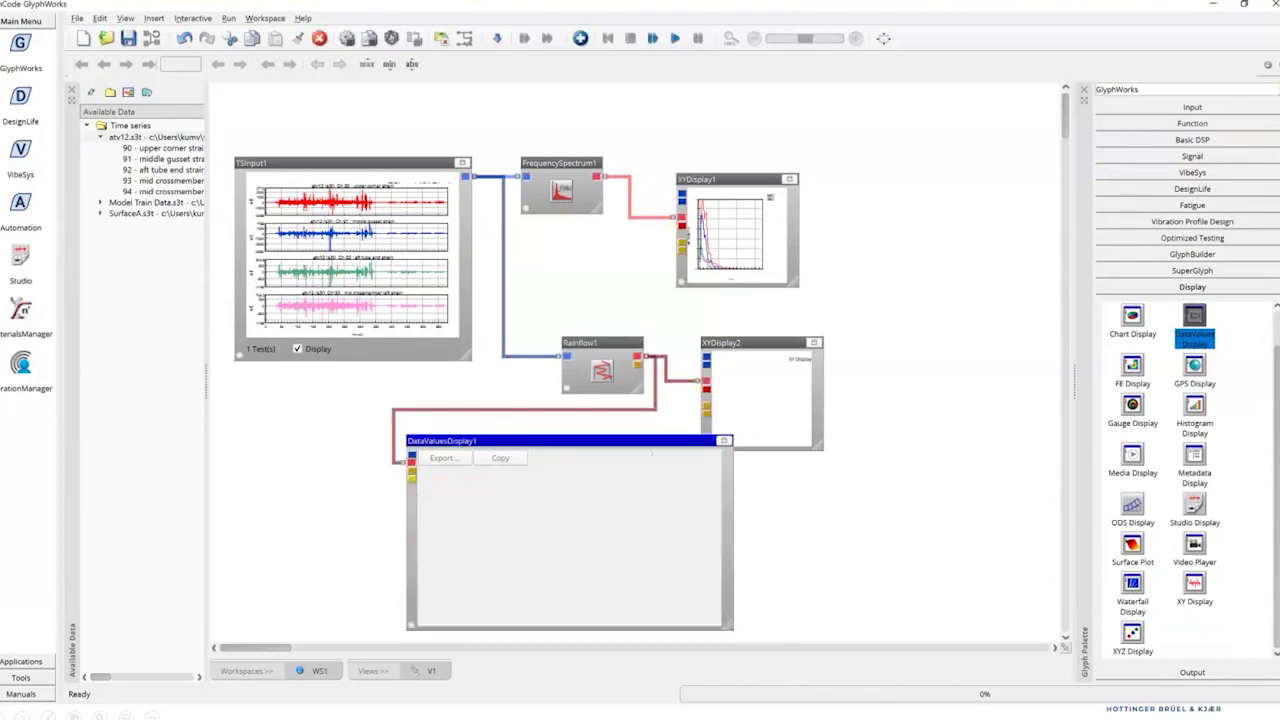
pyautogui.moveTo(631, 445); pyautogui.dragTo(583, 437)
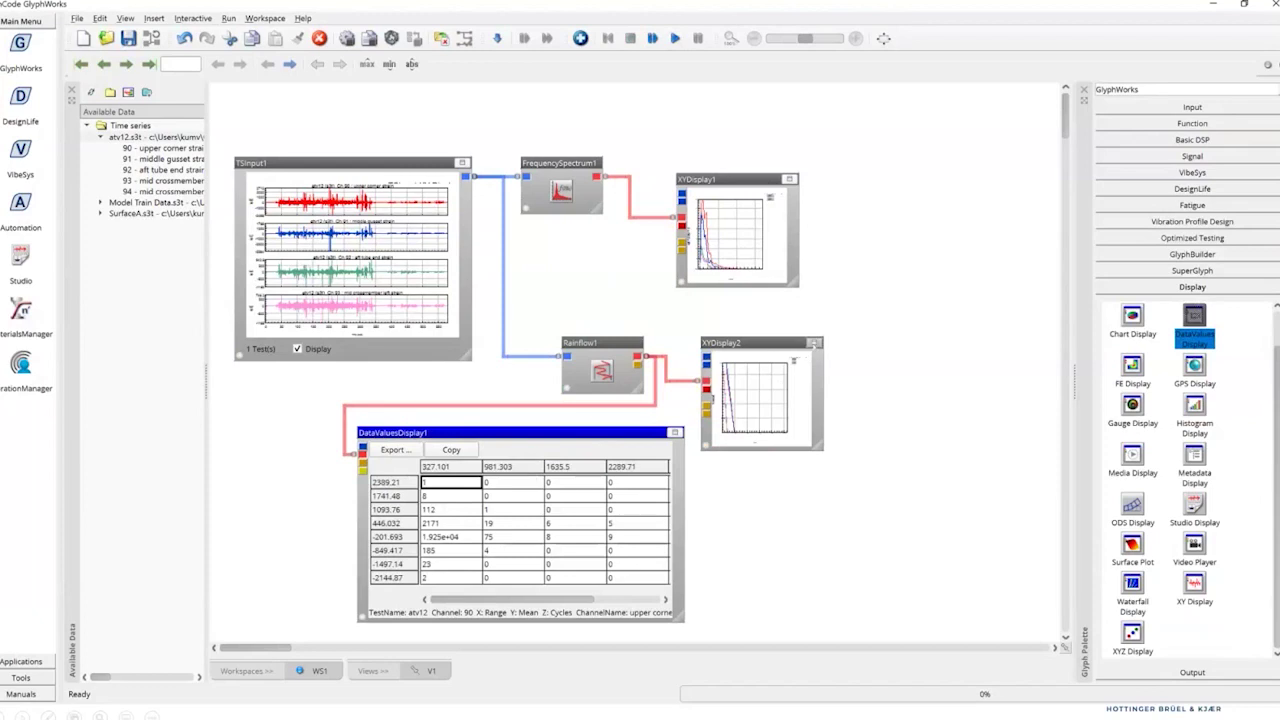
# Check the maximized rainflow cycle plot, restore it and delete that XY Display glyph.
pyautogui.click(814, 342)
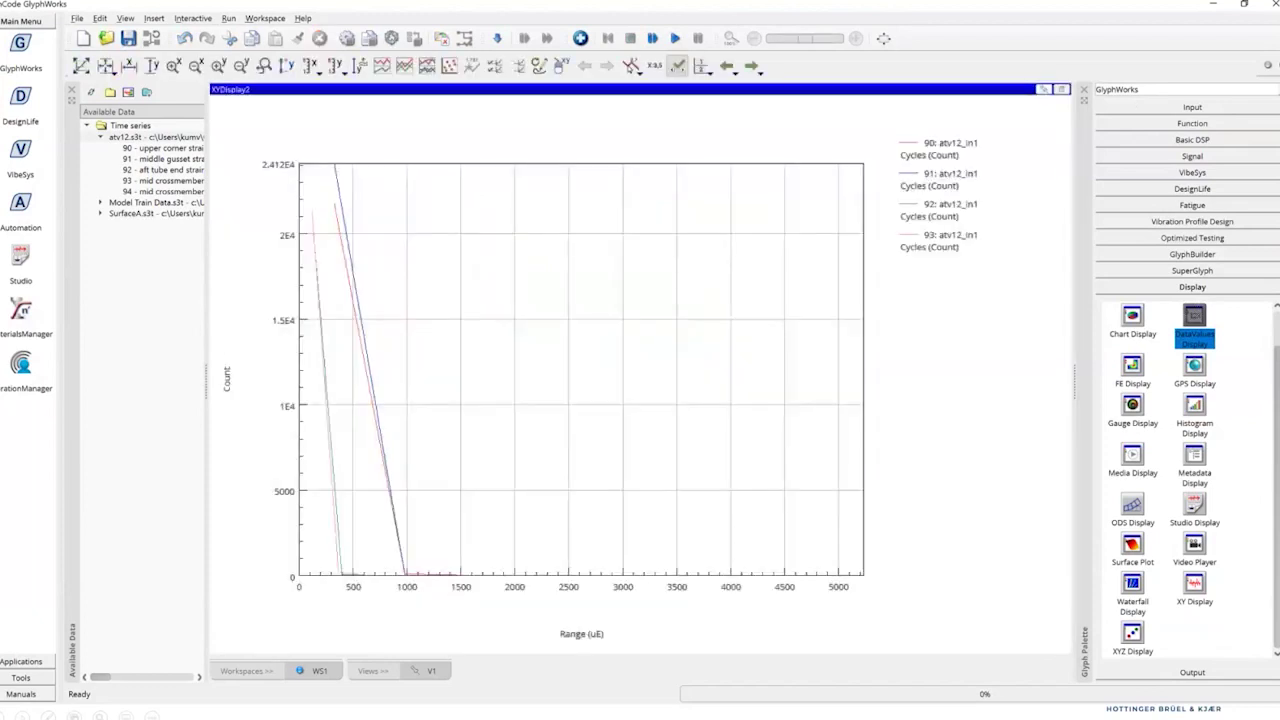
pyautogui.click(1061, 89)
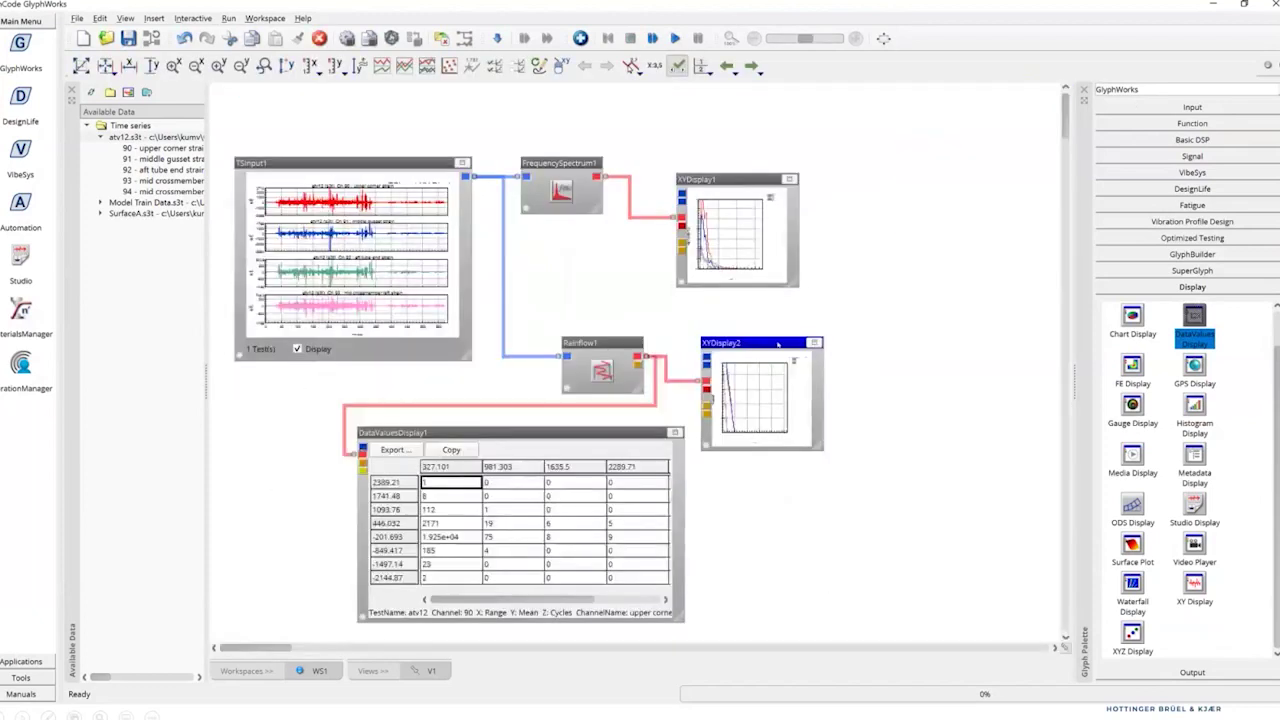
pyautogui.rightClick(778, 345)
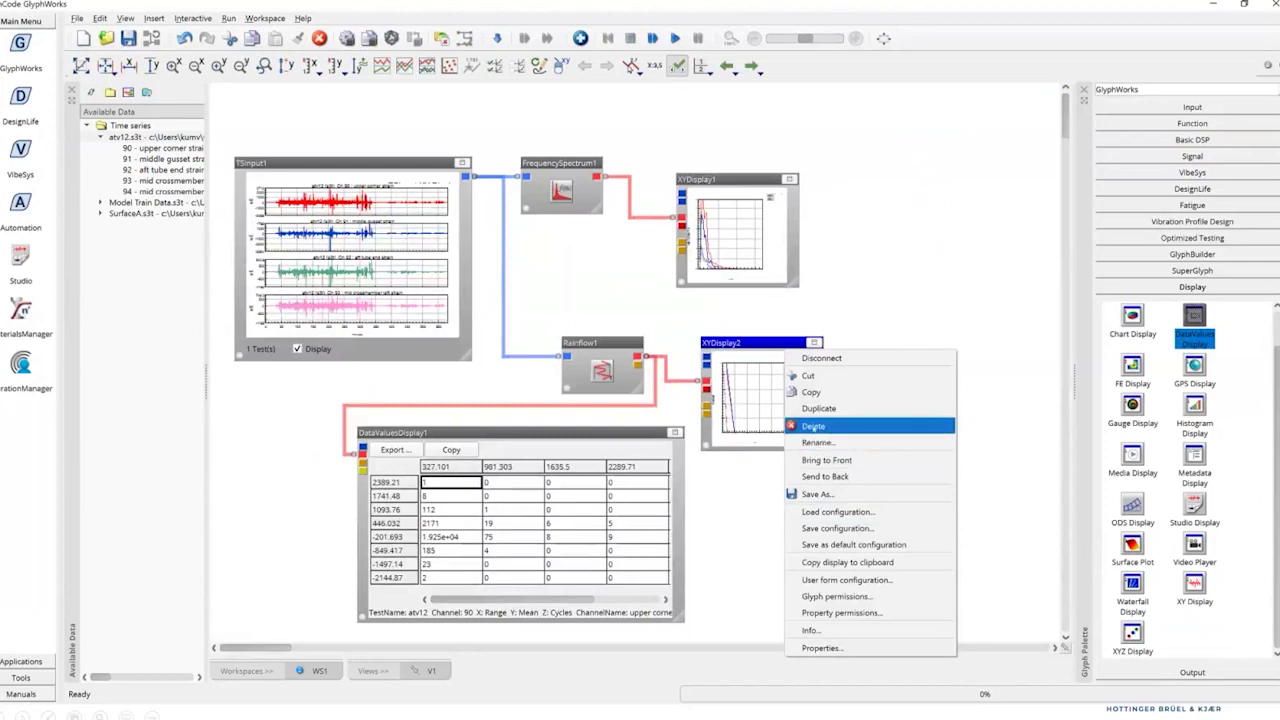
pyautogui.click(816, 427)
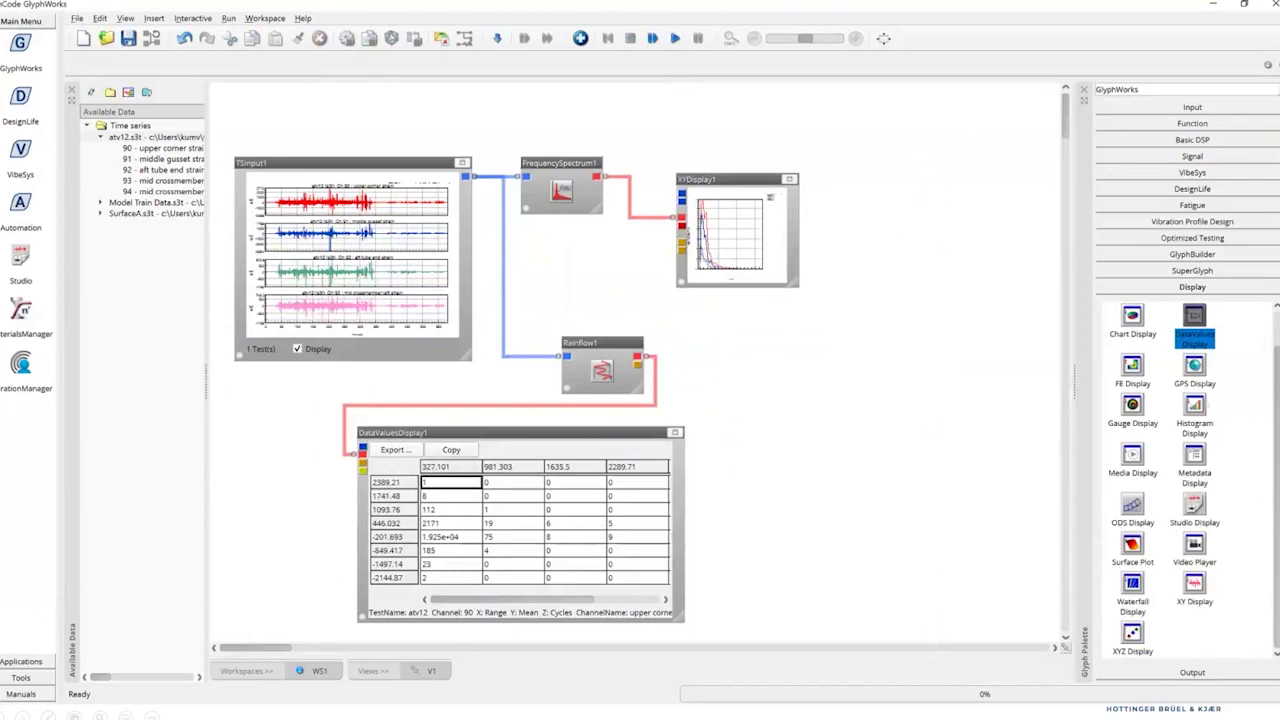
# Add a Histogram Display glyph beside the Rainflow glyph and connect the rainflow output to its first histogram input.
pyautogui.click(1194, 410)
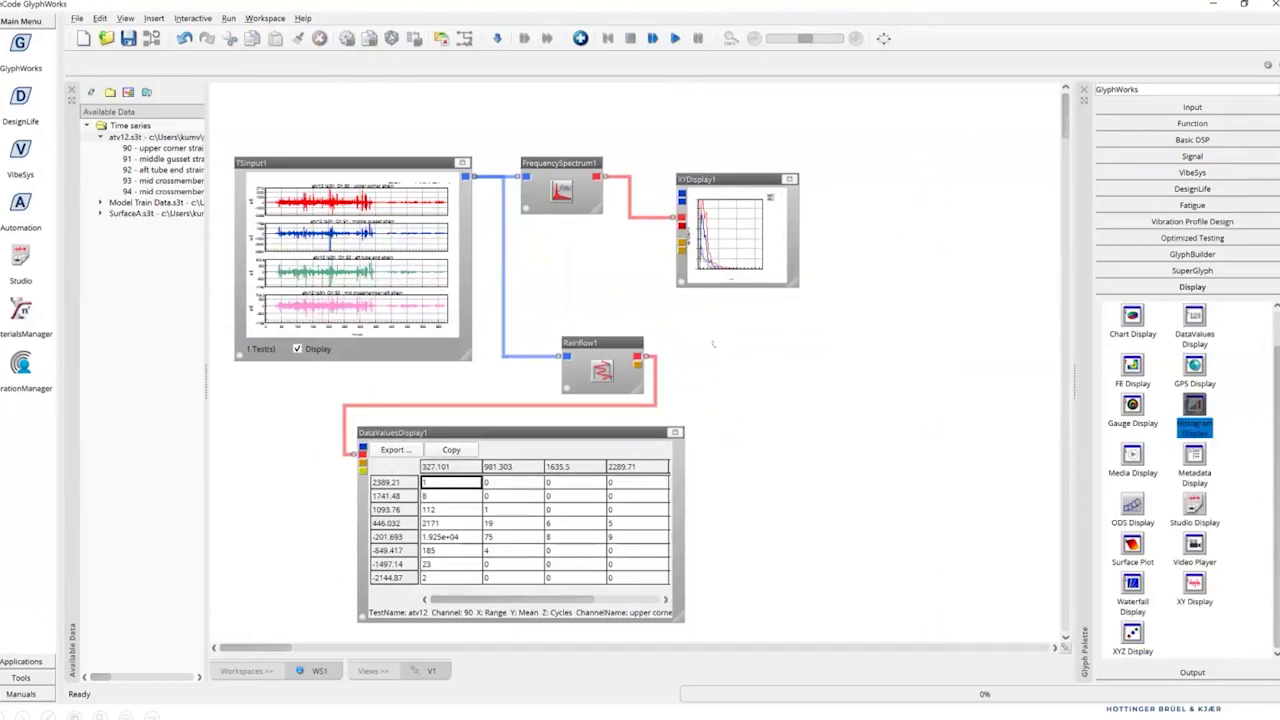
pyautogui.click(713, 344)
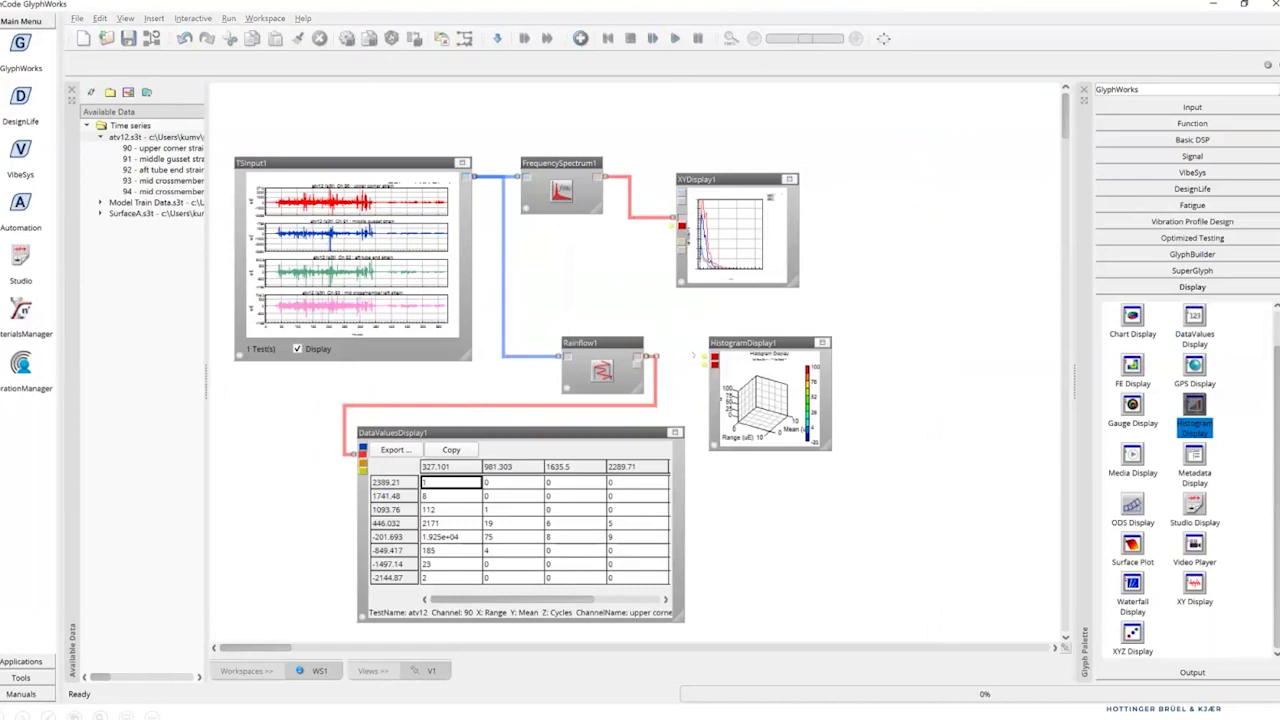
pyautogui.moveTo(638, 356); pyautogui.dragTo(714, 359)
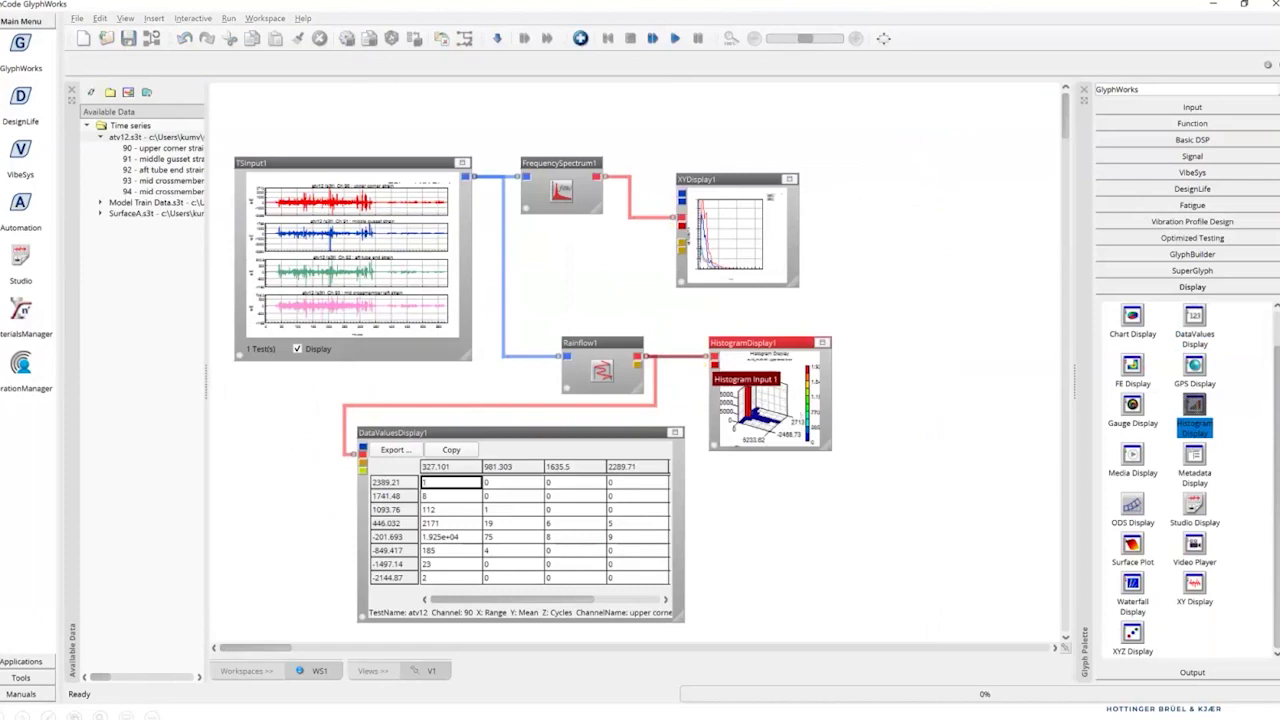
pyautogui.click(793, 343)
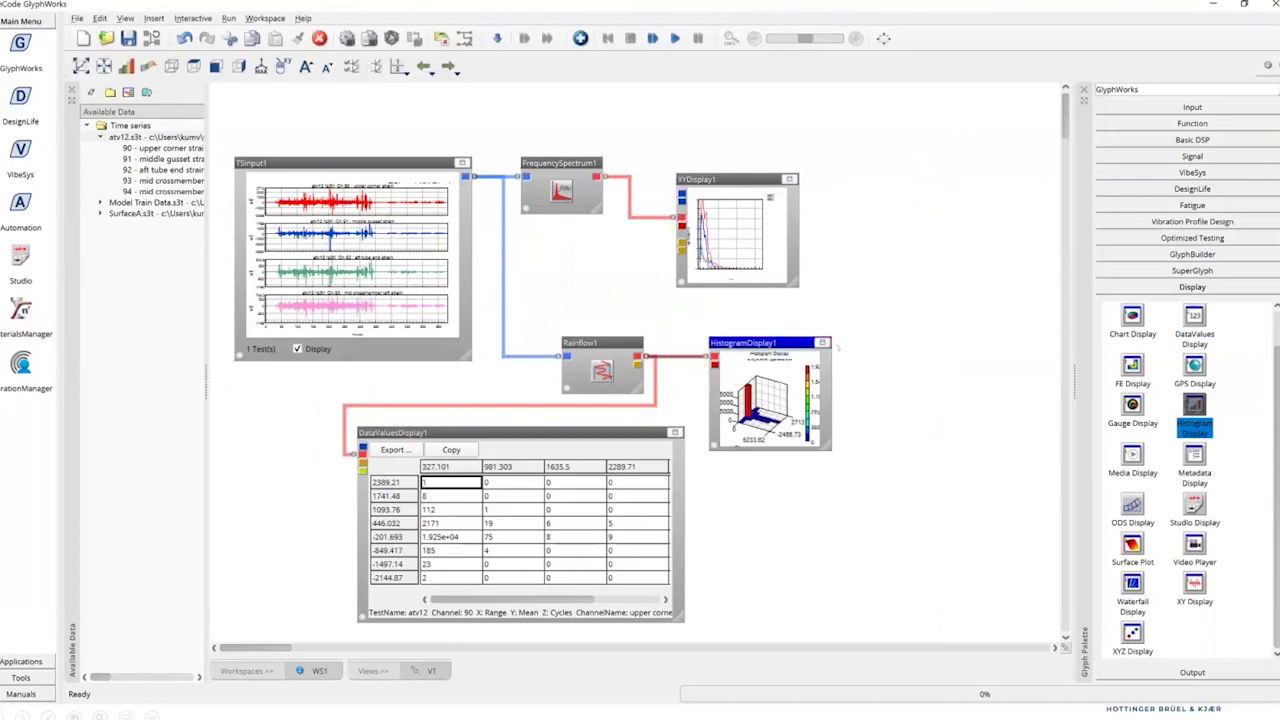
# Examine the maximized rainflow histograms channel by channel from 90 to 94, then restore the display.
pyautogui.click(822, 343)
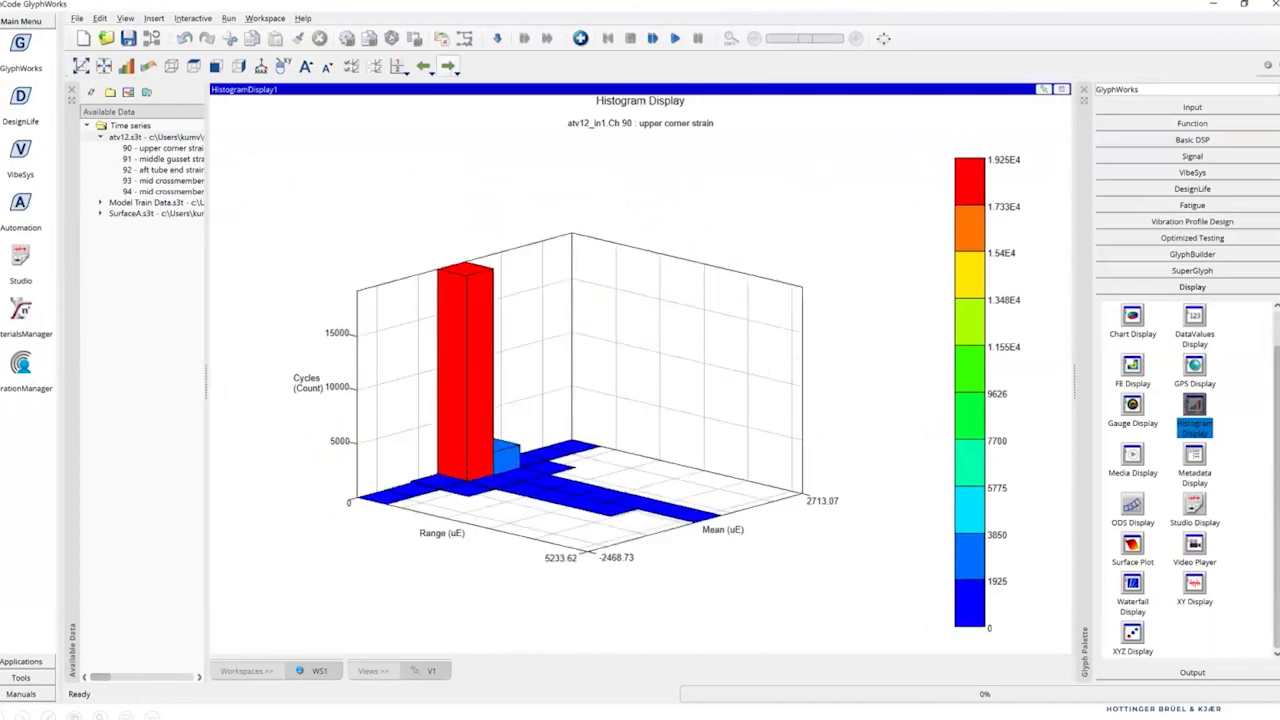
pyautogui.click(448, 65)
pyautogui.click(448, 65)
pyautogui.click(448, 65)
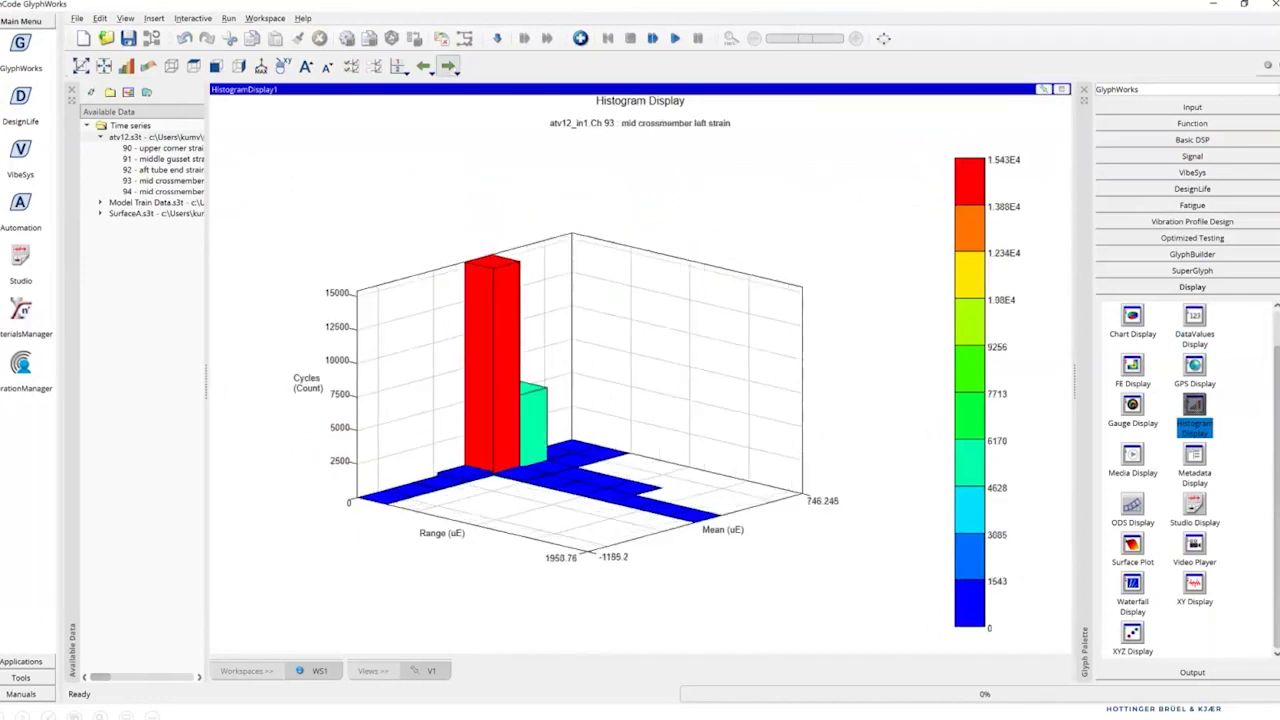
pyautogui.click(448, 65)
pyautogui.click(1062, 89)
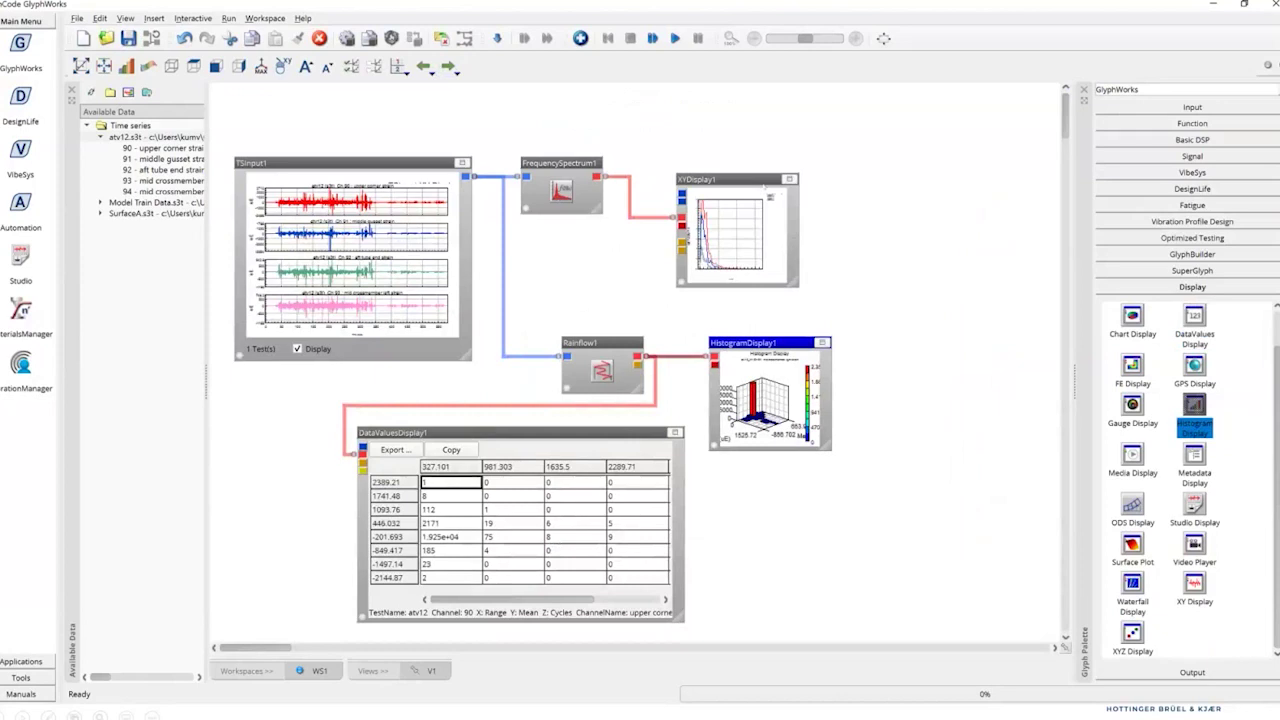
# Move the frequency spectrum's XY Display glyph slightly up and review its maximized plot.
pyautogui.moveTo(752, 181); pyautogui.dragTo(756, 158)
pyautogui.moveTo(750, 213)
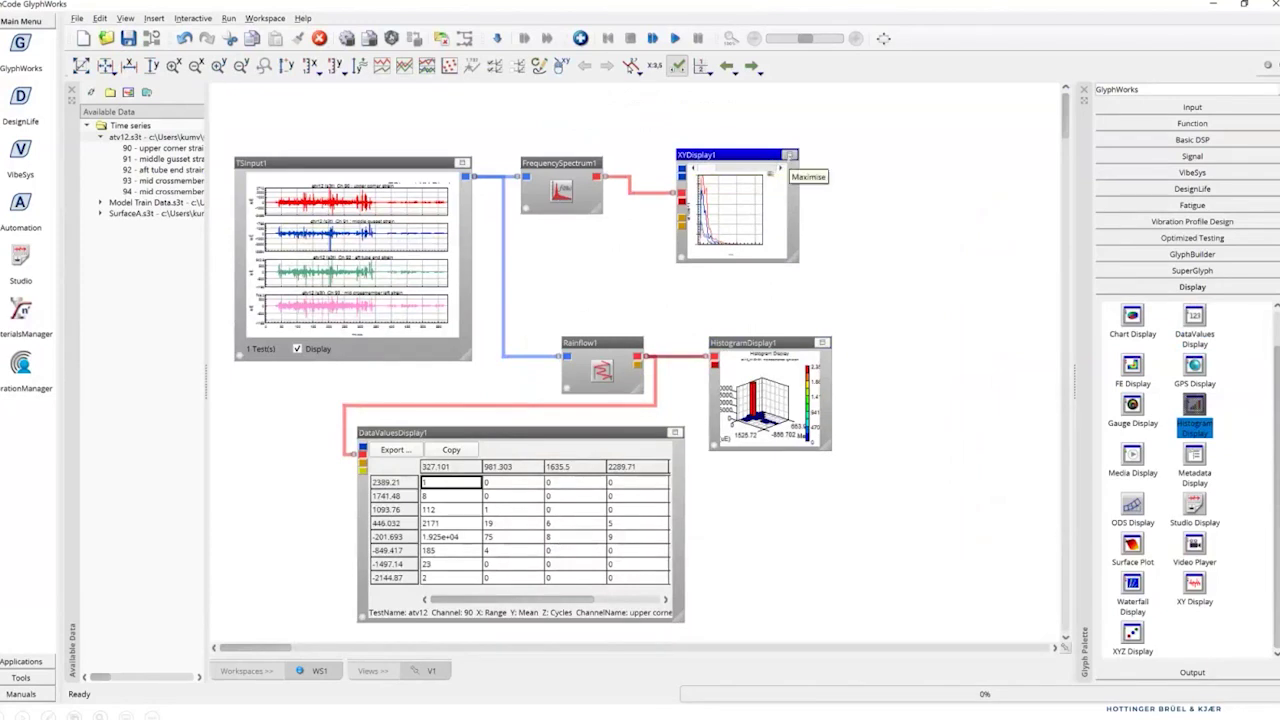
pyautogui.click(789, 156)
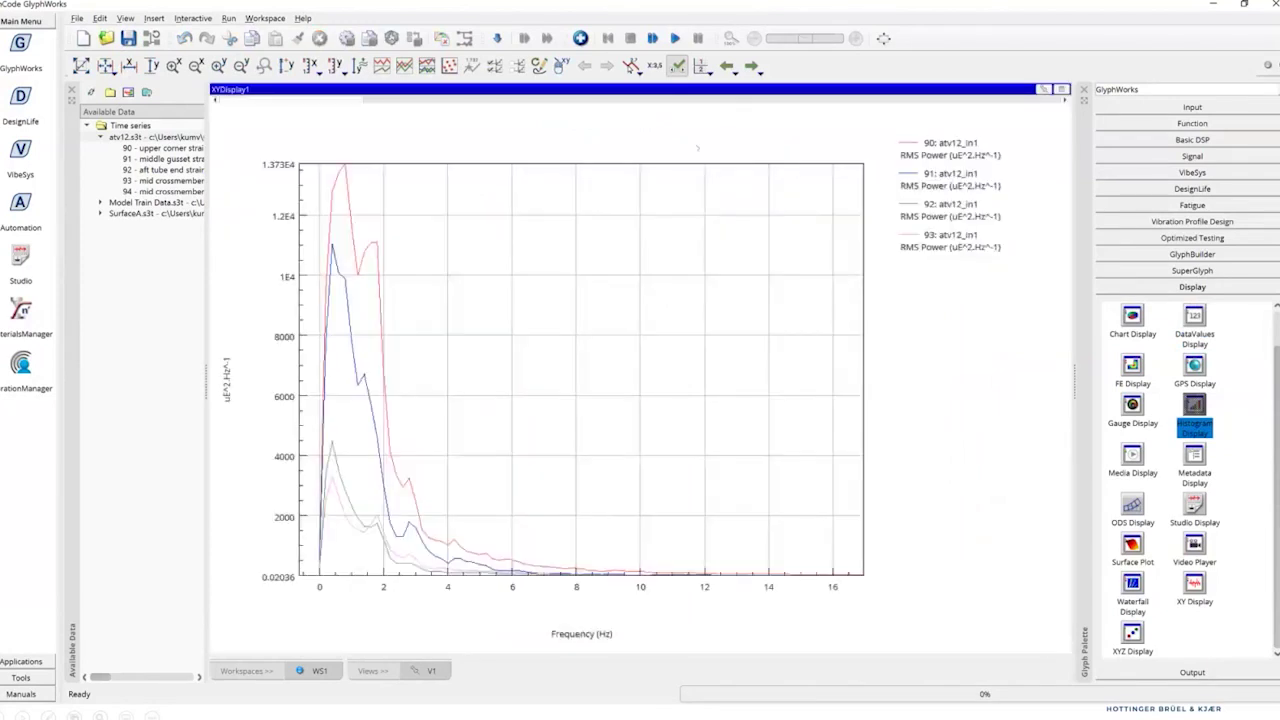
pyautogui.rightClick(697, 148)
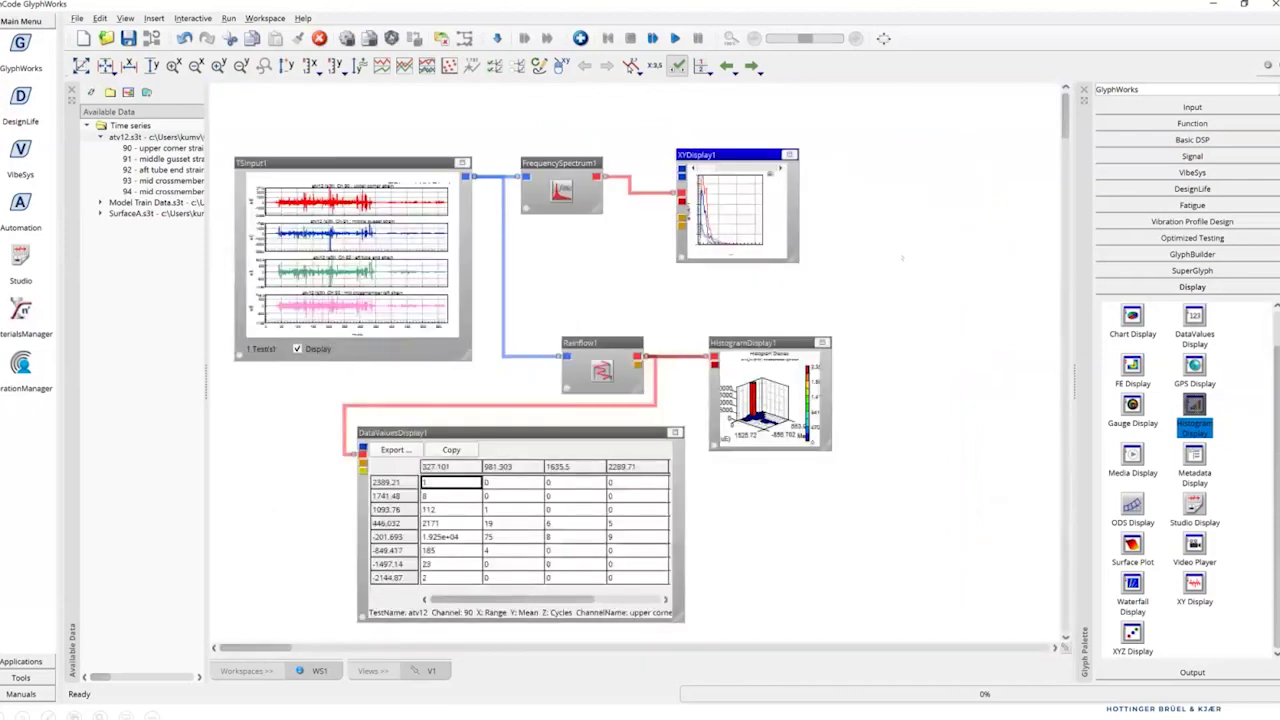
# Move the Rainflow glyph up under the spectrum glyph and align the Histogram Display beneath the XY Display, checking its maximized histogram.
pyautogui.moveTo(618, 346); pyautogui.dragTo(585, 296)
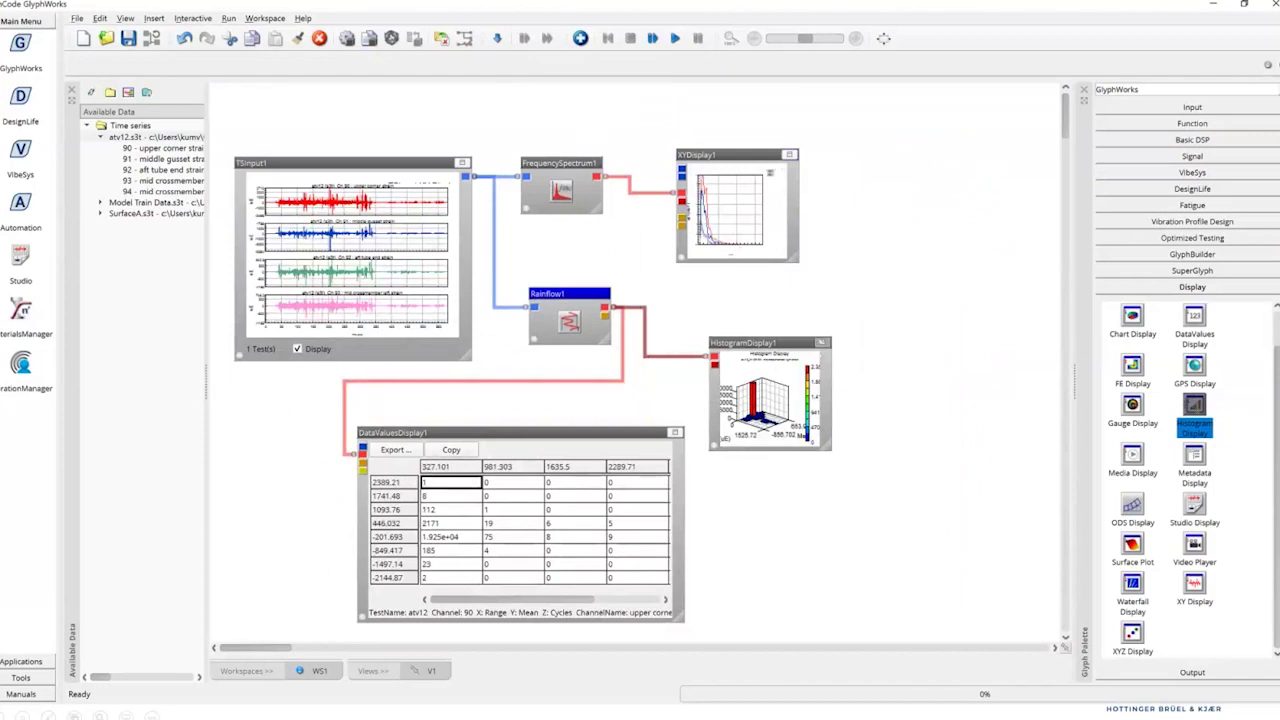
pyautogui.click(822, 342)
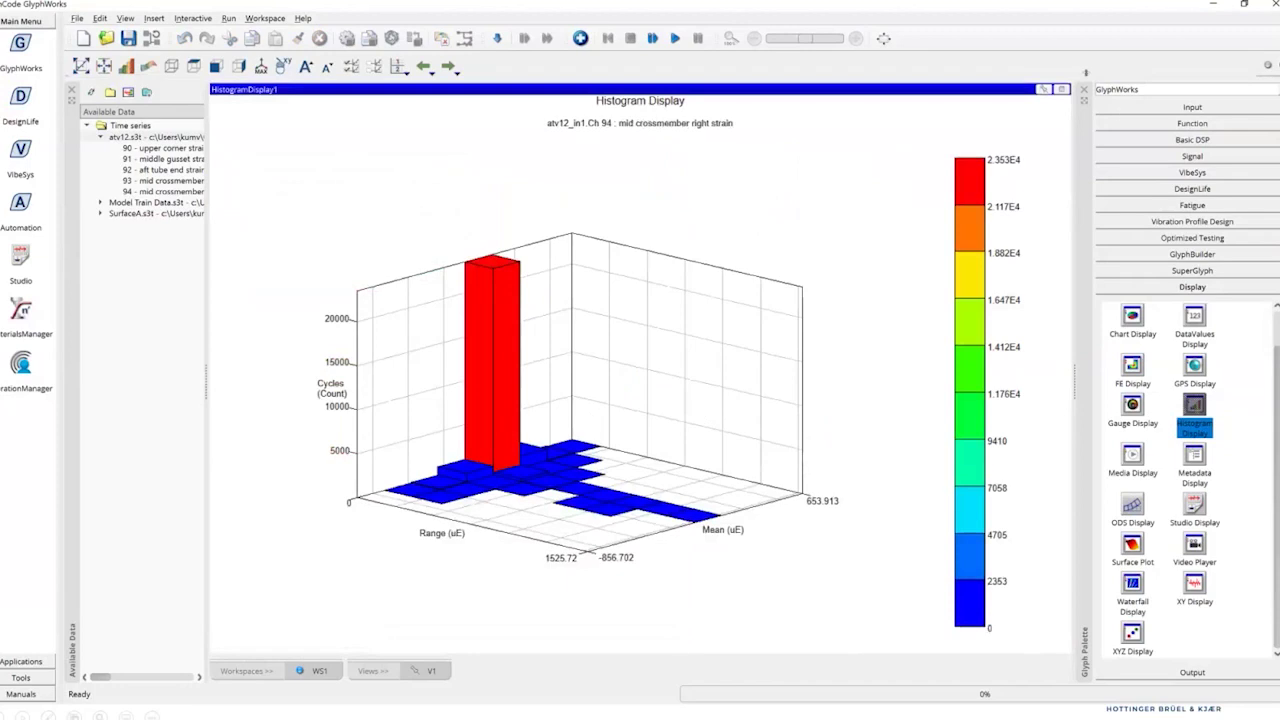
pyautogui.click(1062, 89)
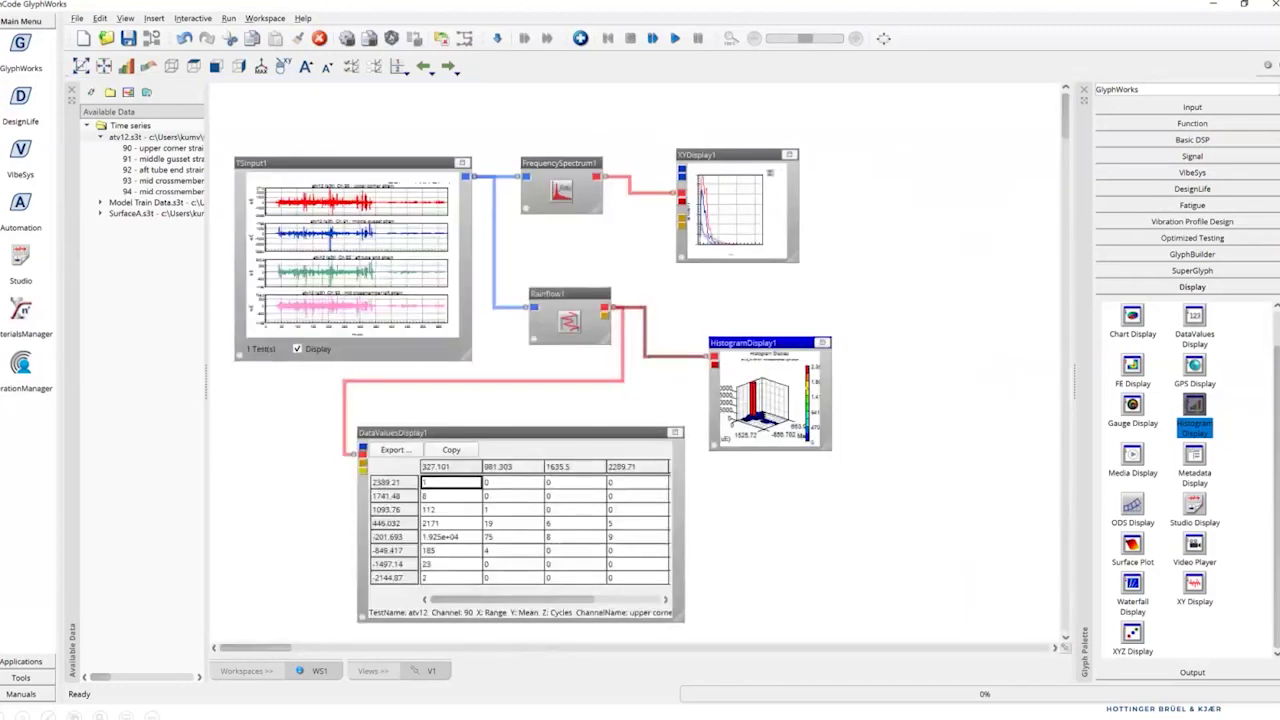
pyautogui.moveTo(793, 342); pyautogui.dragTo(760, 317)
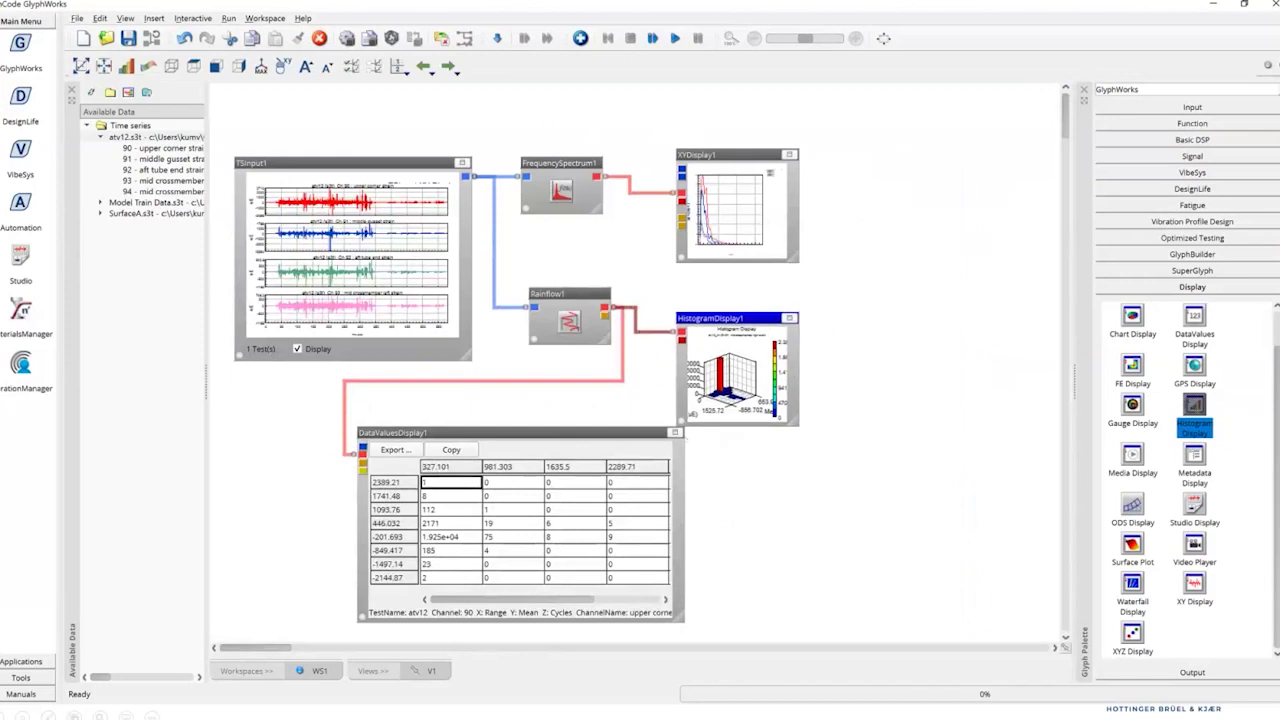
# Examine the maximized rainflow data values table for channels 90 to 94, then restore the display.
pyautogui.click(675, 432)
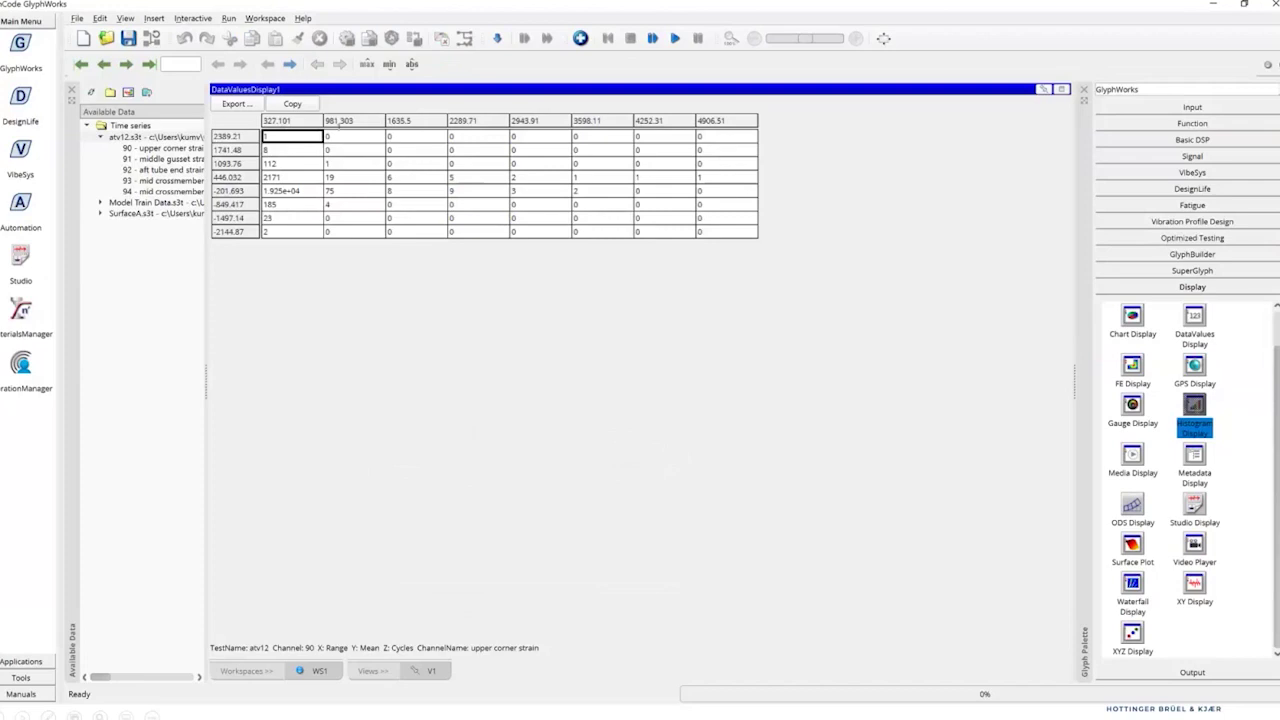
pyautogui.click(289, 63)
pyautogui.click(289, 63)
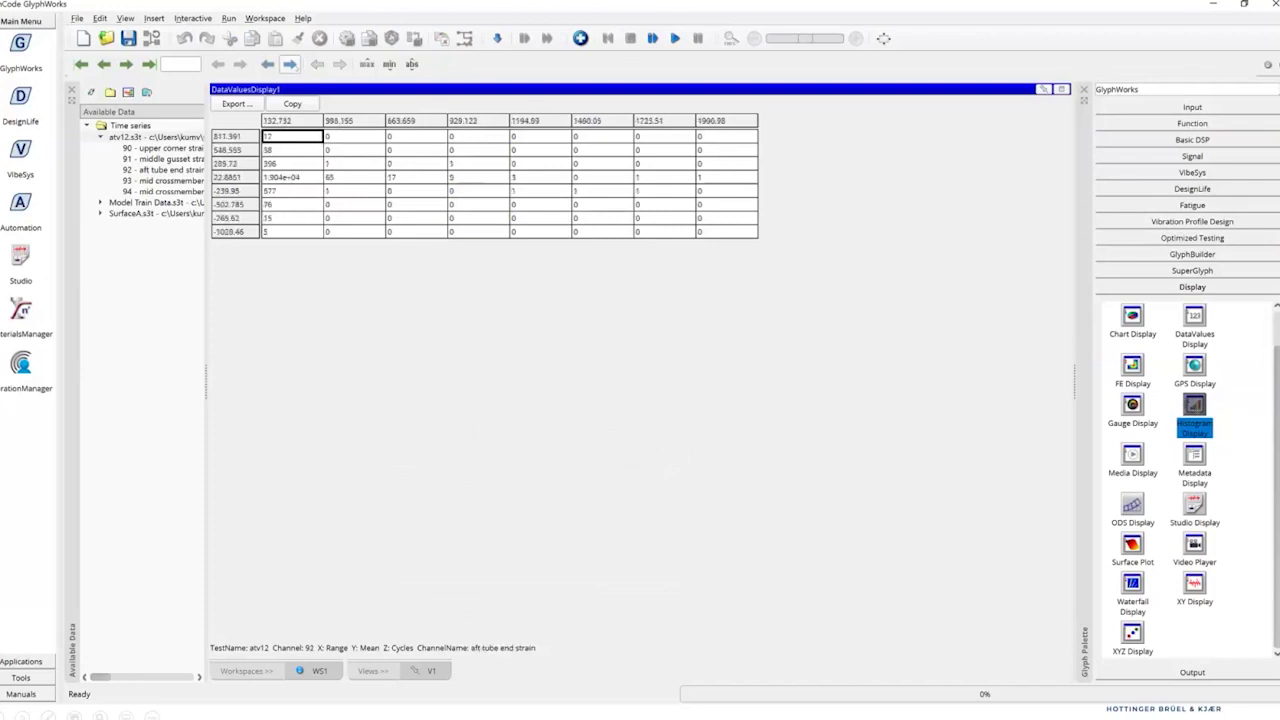
pyautogui.click(289, 63)
pyautogui.click(289, 63)
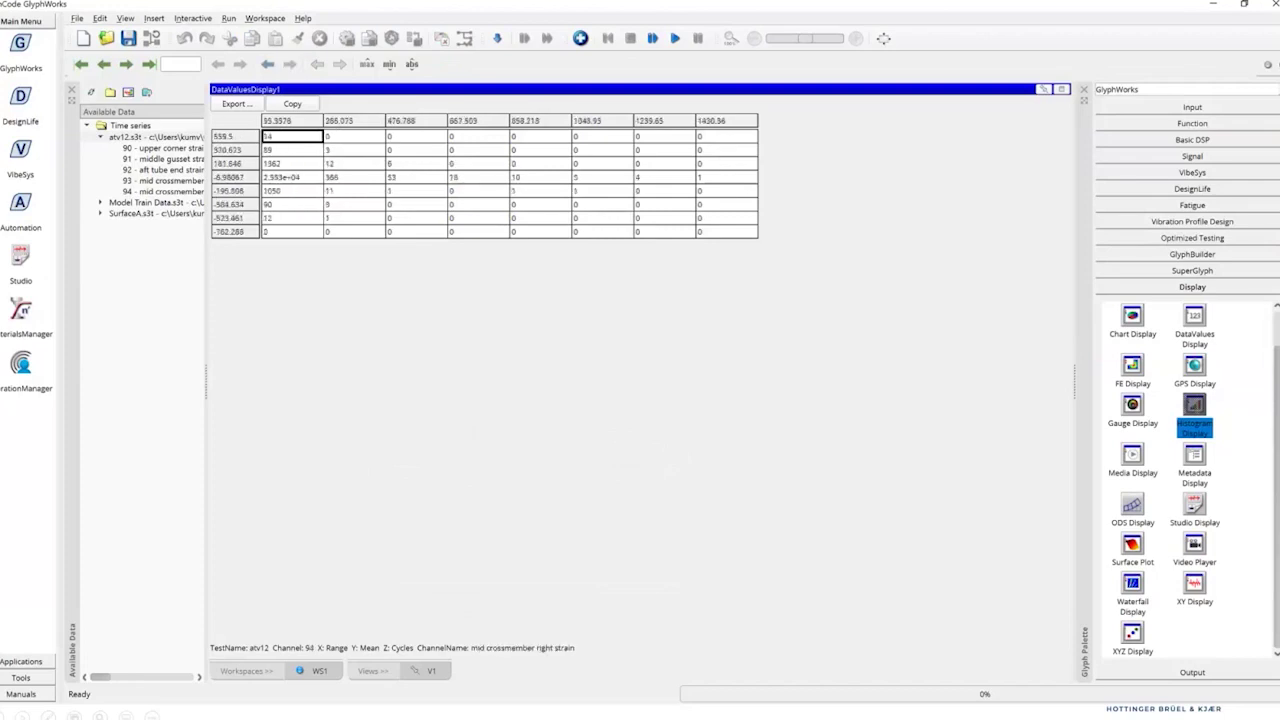
pyautogui.click(1043, 89)
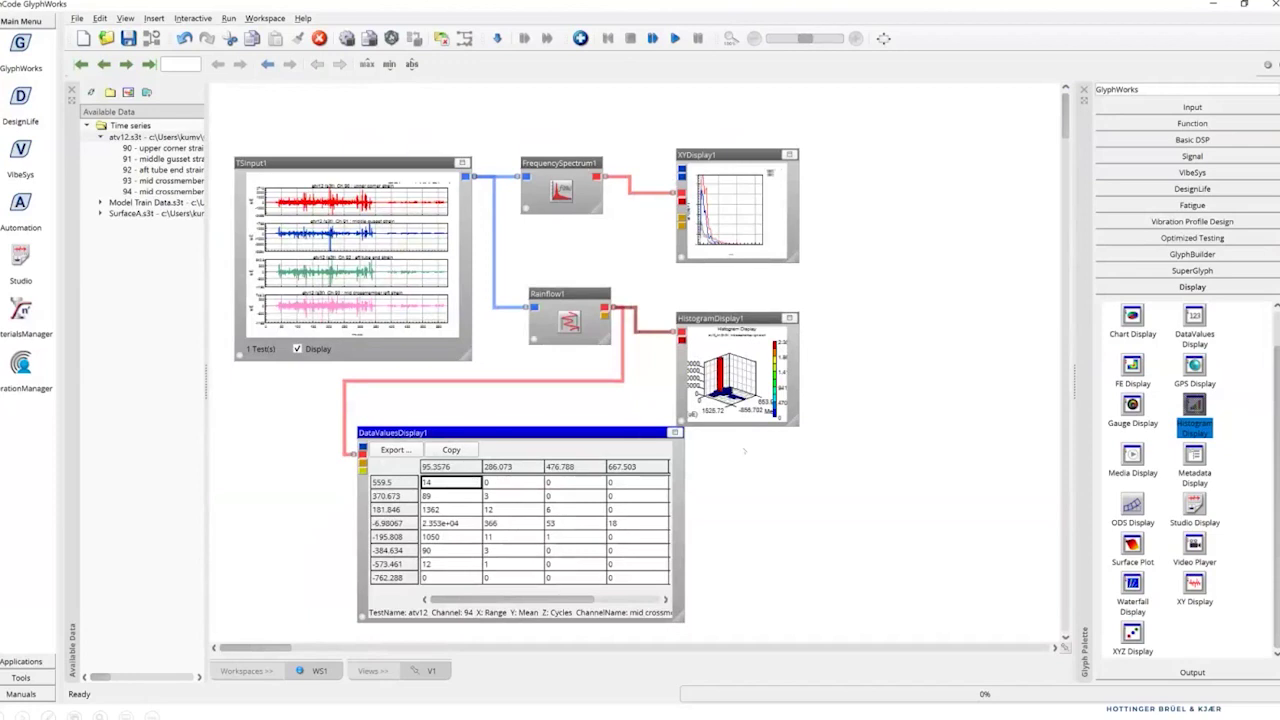
# Shift the Data Values Display glyph slightly left and move the XY Display glyph up and left to free workspace.
pyautogui.moveTo(639, 433); pyautogui.dragTo(590, 433)
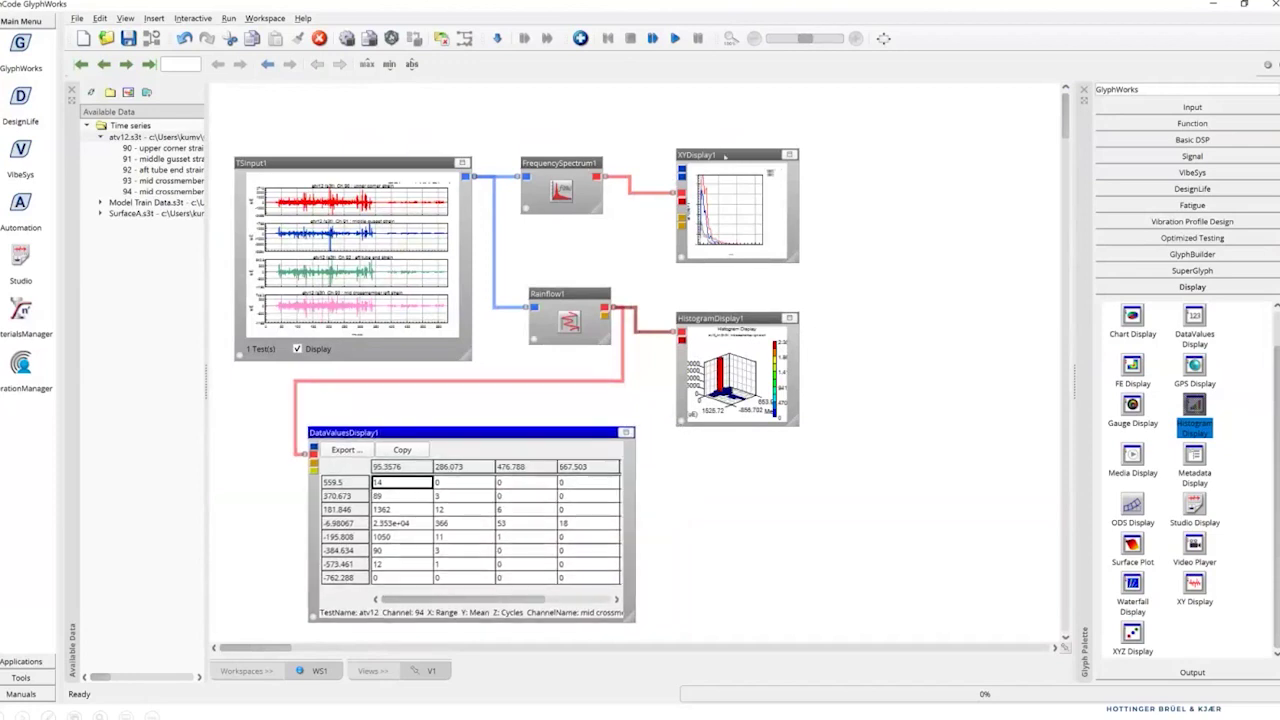
pyautogui.moveTo(724, 156); pyautogui.dragTo(692, 124)
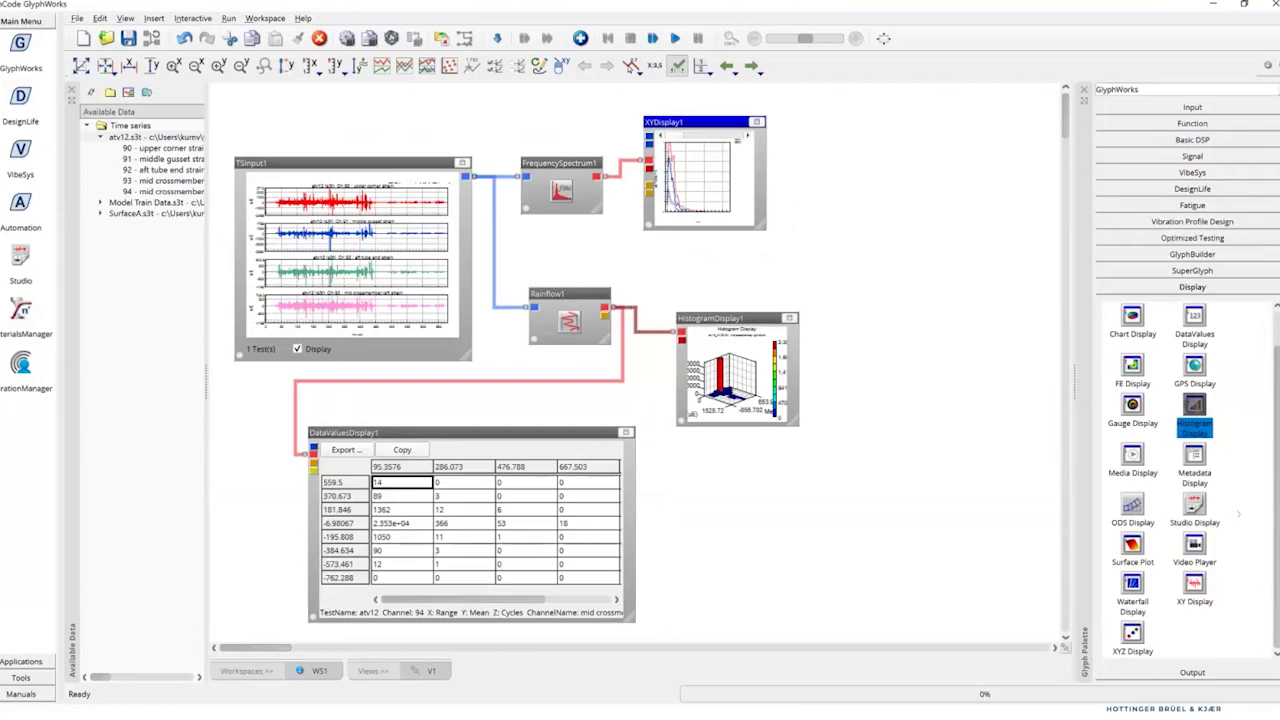
# Add a Studio Display glyph to the right of the existing displays, enlarge it and align it level with the XY Display.
pyautogui.moveTo(1194, 505); pyautogui.dragTo(965, 294)
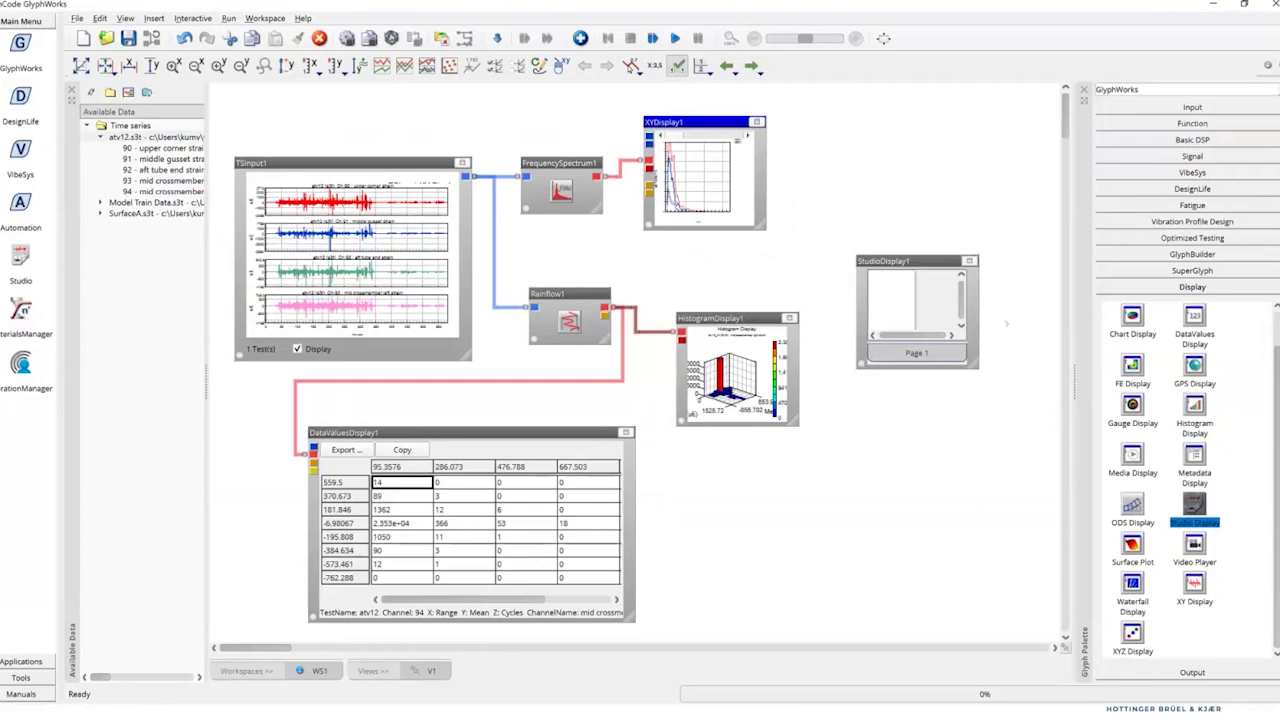
pyautogui.moveTo(946, 260); pyautogui.dragTo(922, 162)
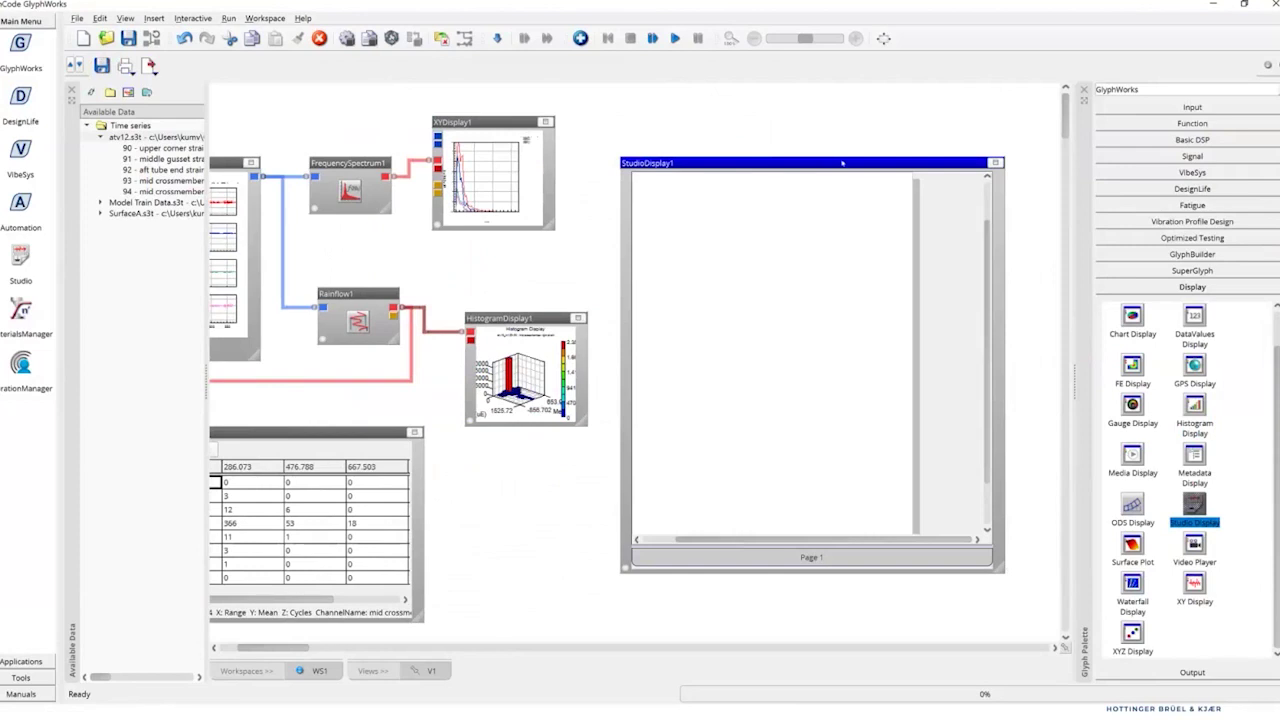
pyautogui.moveTo(842, 162); pyautogui.dragTo(861, 123)
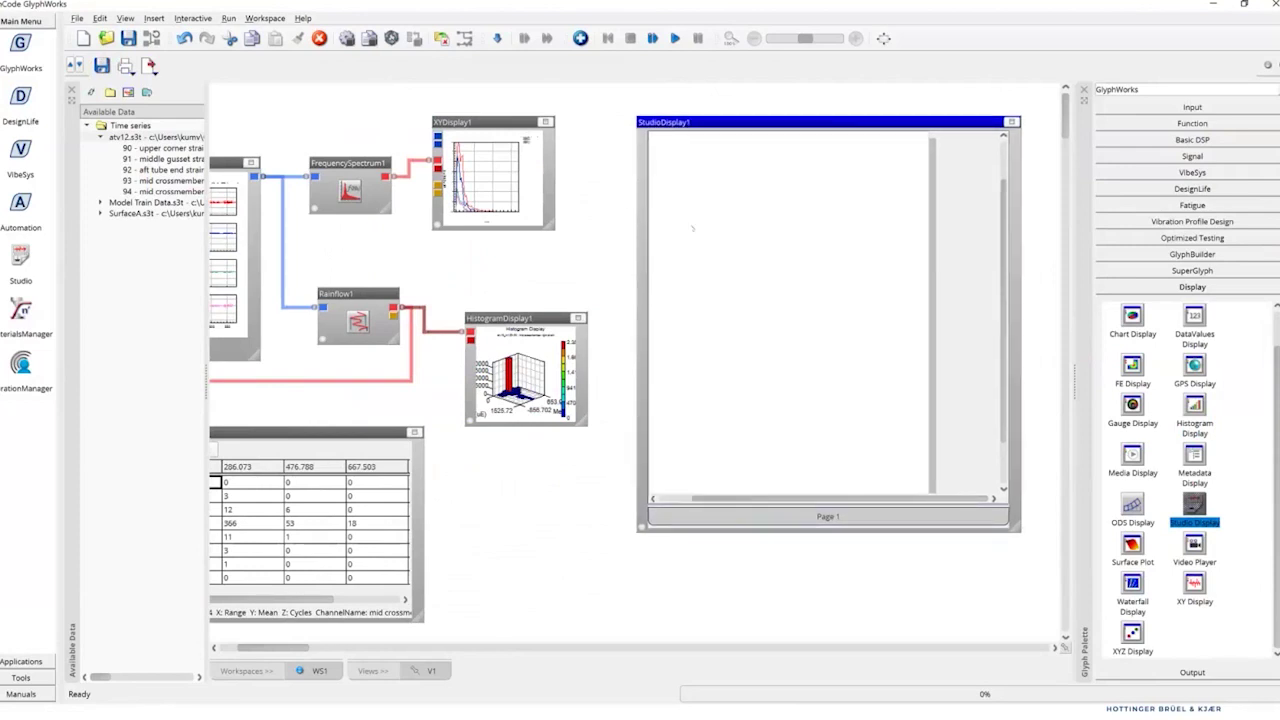
# Insert an XY Display (Time series) onto the Studio Display's page.
pyautogui.rightClick(737, 206)
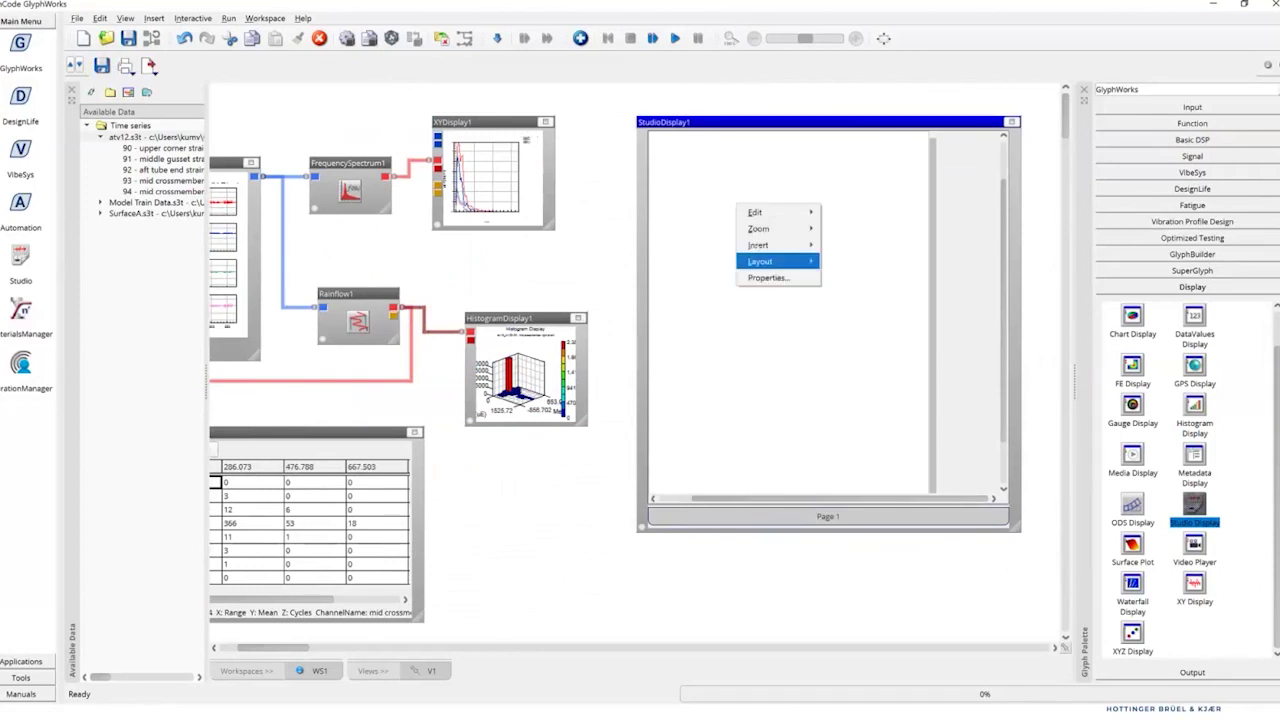
pyautogui.moveTo(760, 245)
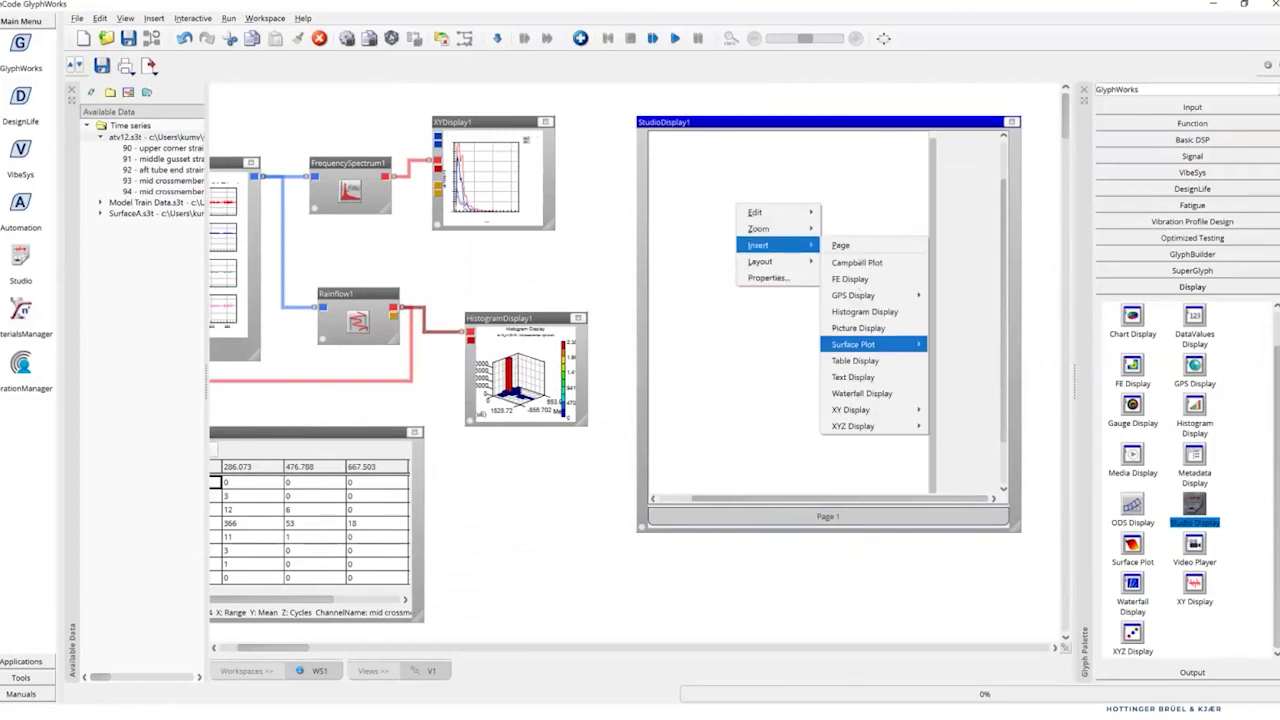
pyautogui.moveTo(850, 408)
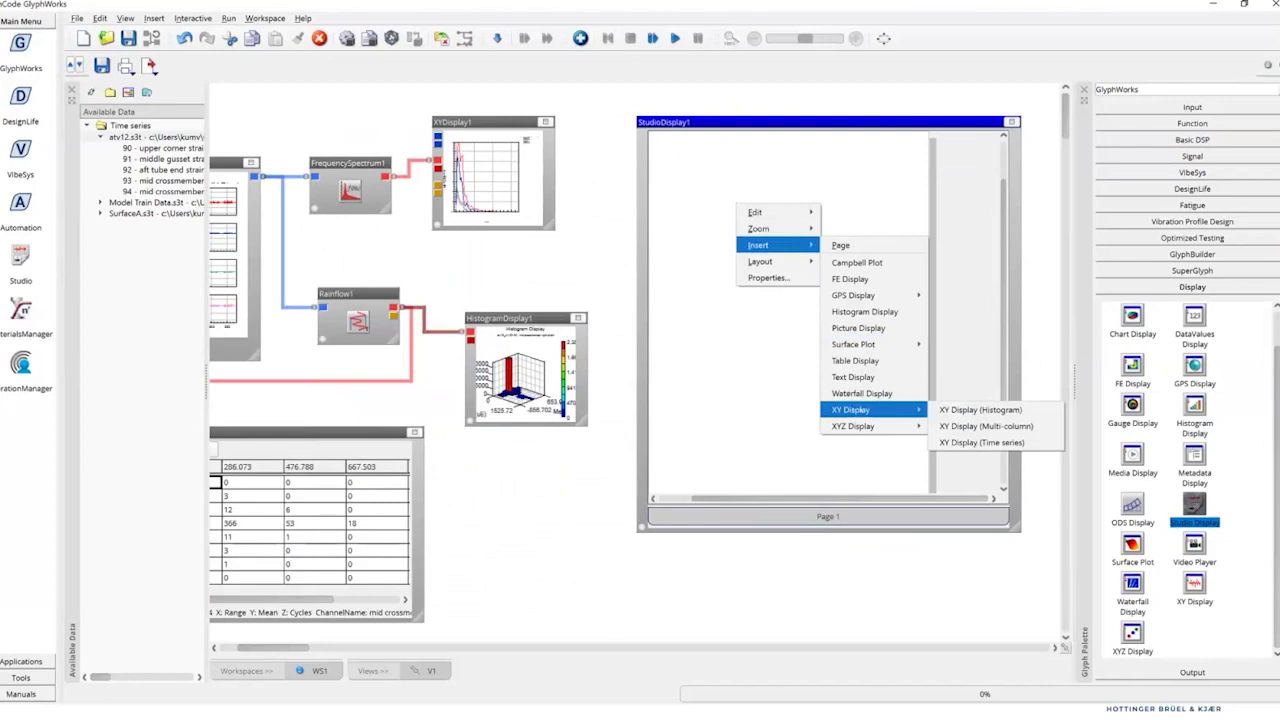
pyautogui.click(982, 442)
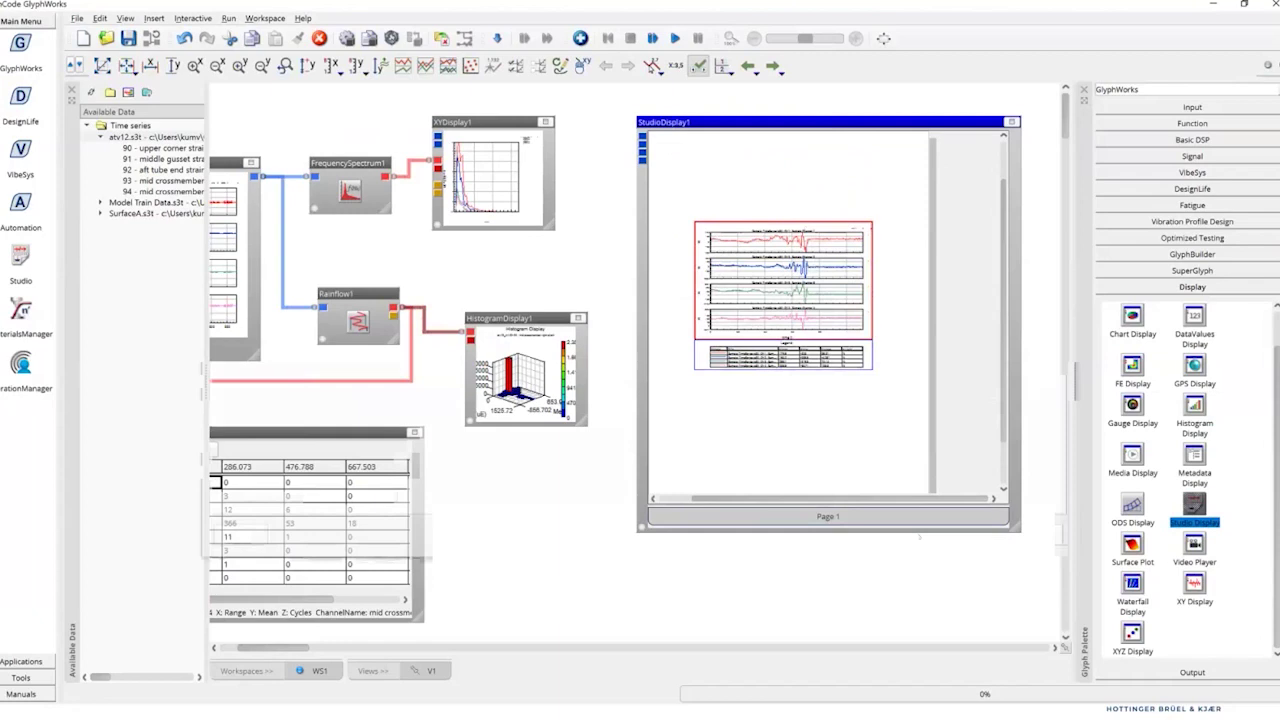
# Set the time series plot's number of displays to 1 in its channel selection and turn on Preserve Settings.
pyautogui.click(370, 266)
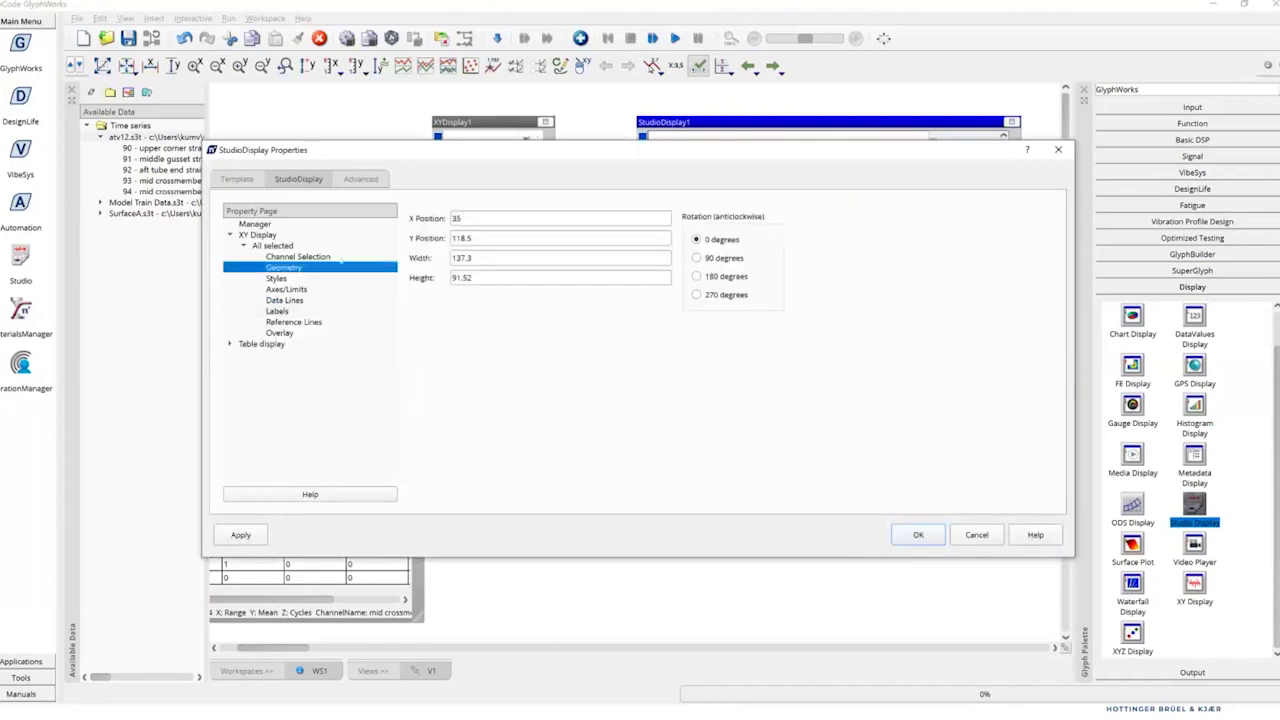
pyautogui.click(300, 256)
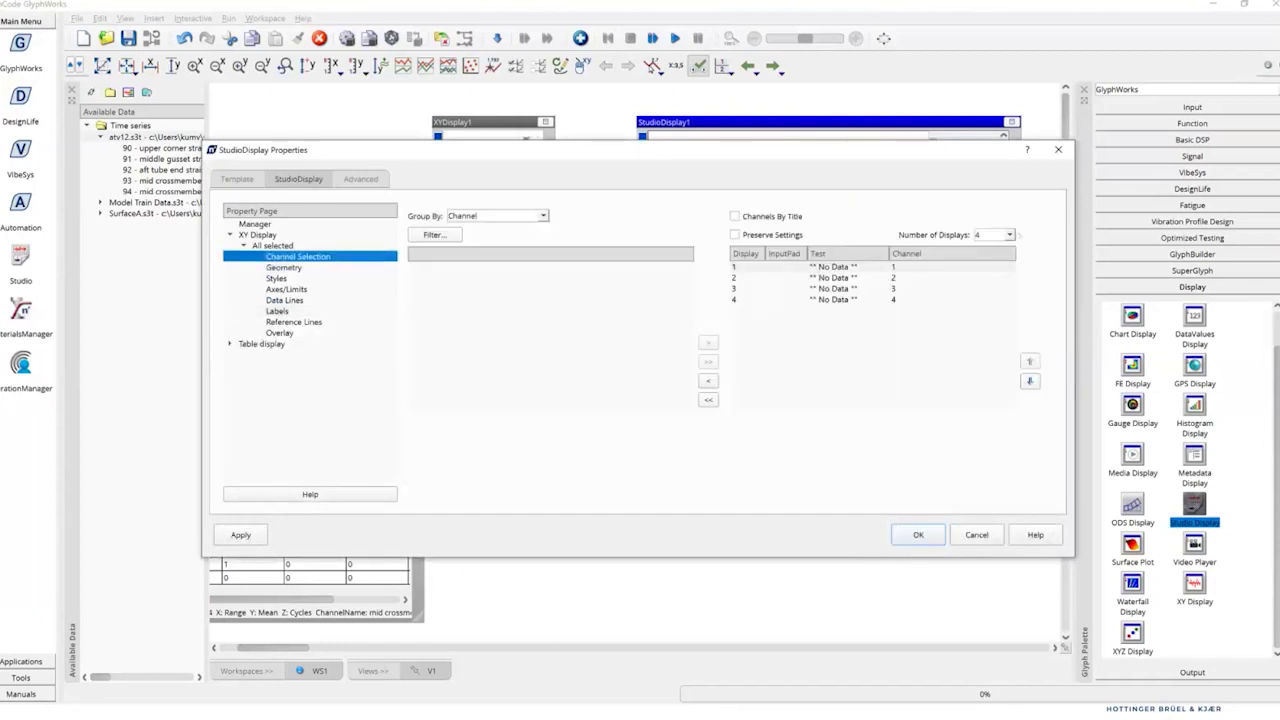
pyautogui.click(1009, 234)
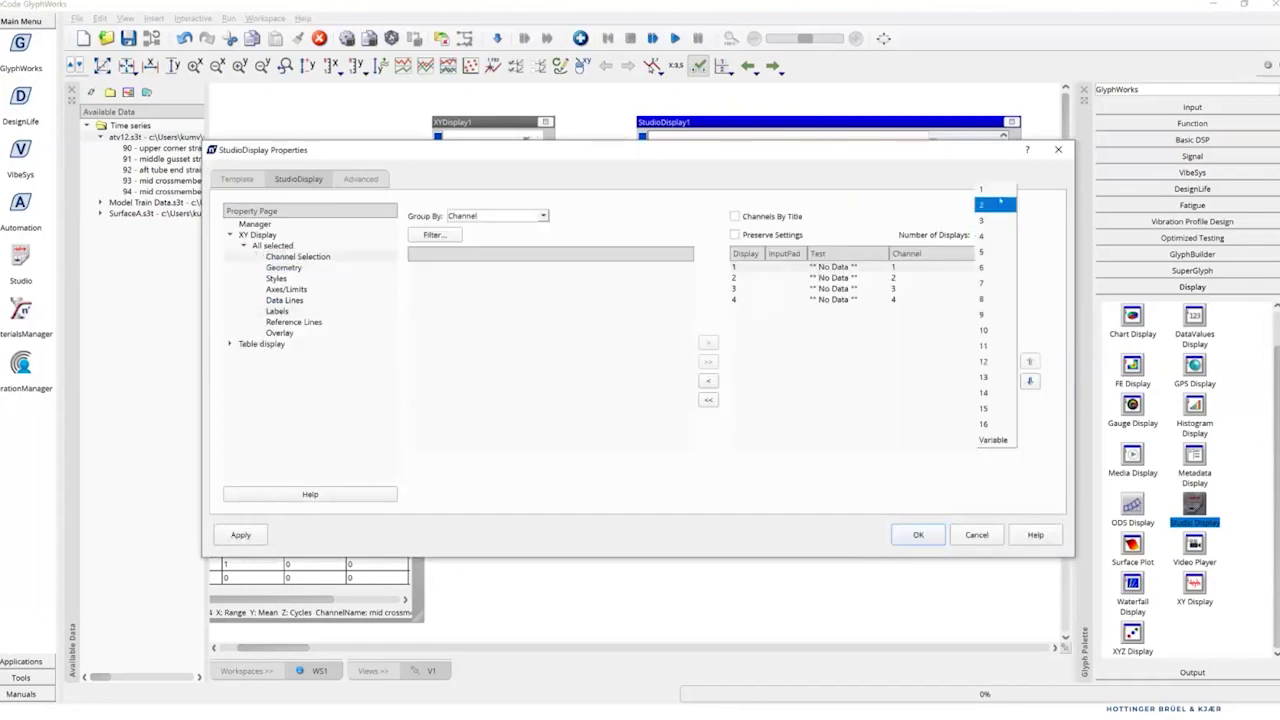
pyautogui.click(990, 190)
pyautogui.click(918, 535)
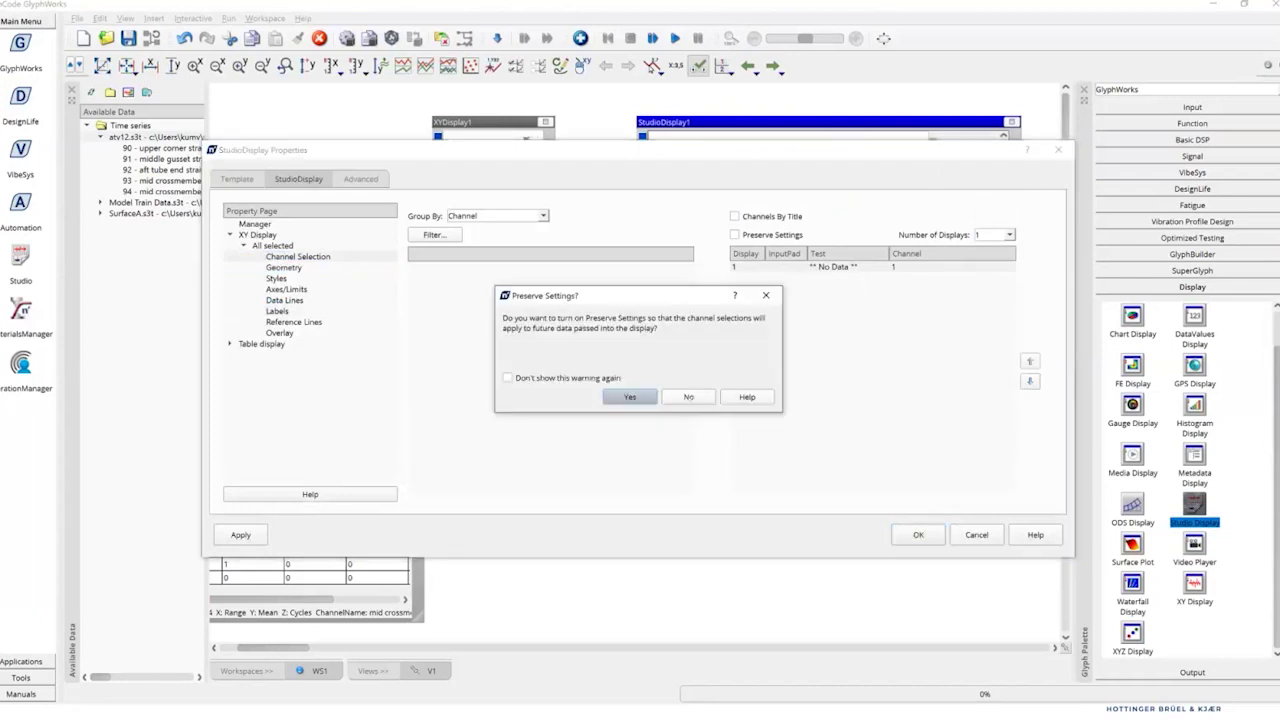
pyautogui.press('Return')
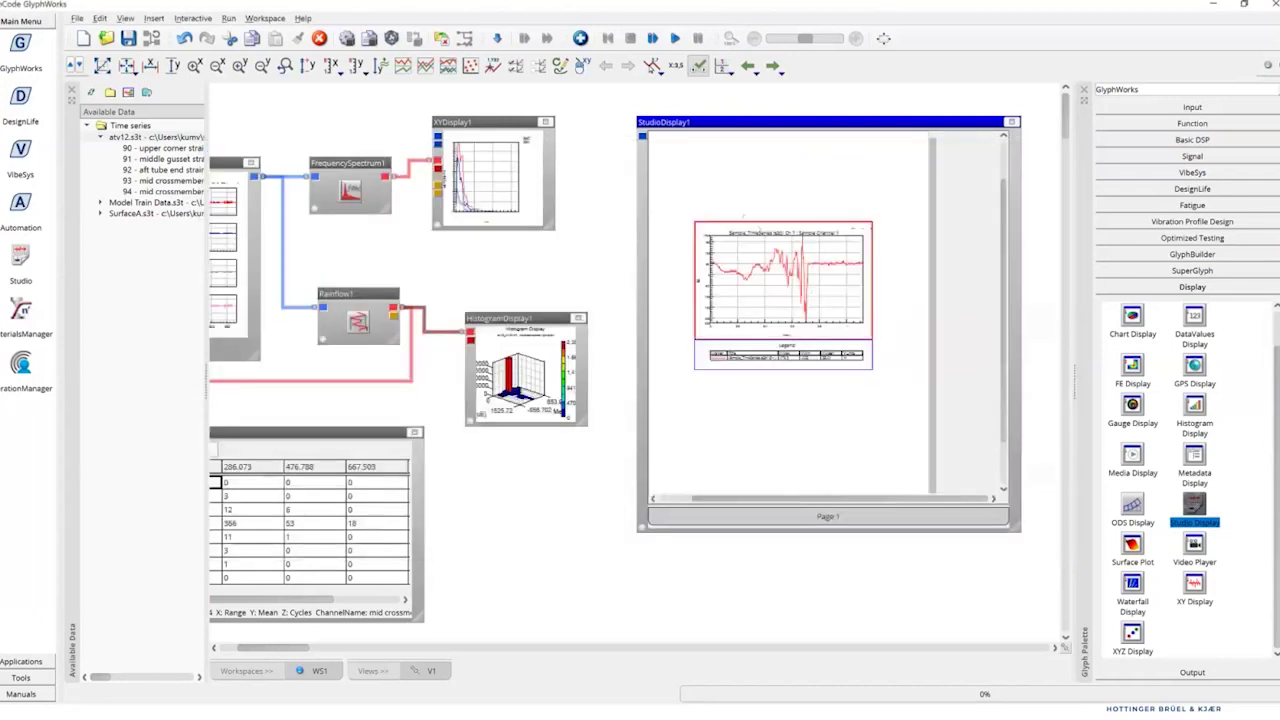
# Move the time series plot up and left on the report page and enlarge it to nearly the page width.
pyautogui.click(760, 260)
pyautogui.moveTo(760, 260); pyautogui.dragTo(740, 241)
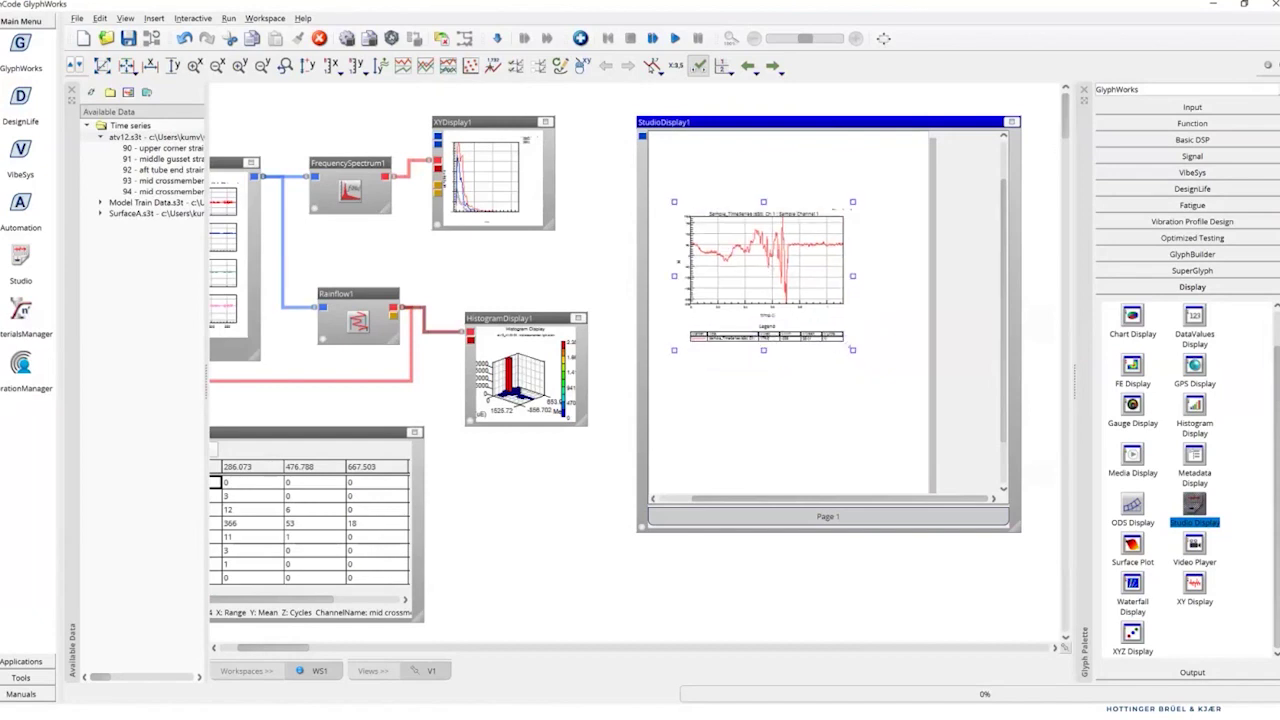
pyautogui.moveTo(852, 349); pyautogui.dragTo(870, 364)
pyautogui.moveTo(869, 282); pyautogui.dragTo(908, 283)
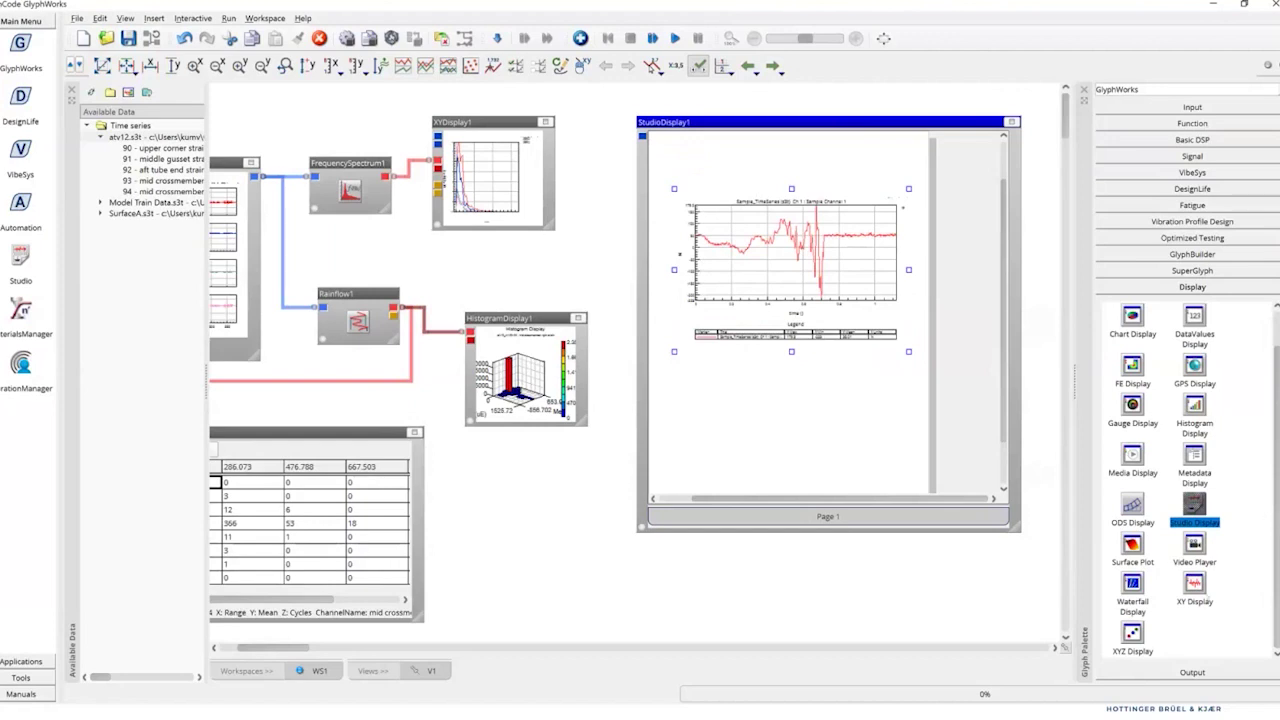
# Insert an XY Display (Histogram) on the report page as a small plot below the left part of the time series plot.
pyautogui.rightClick(727, 408)
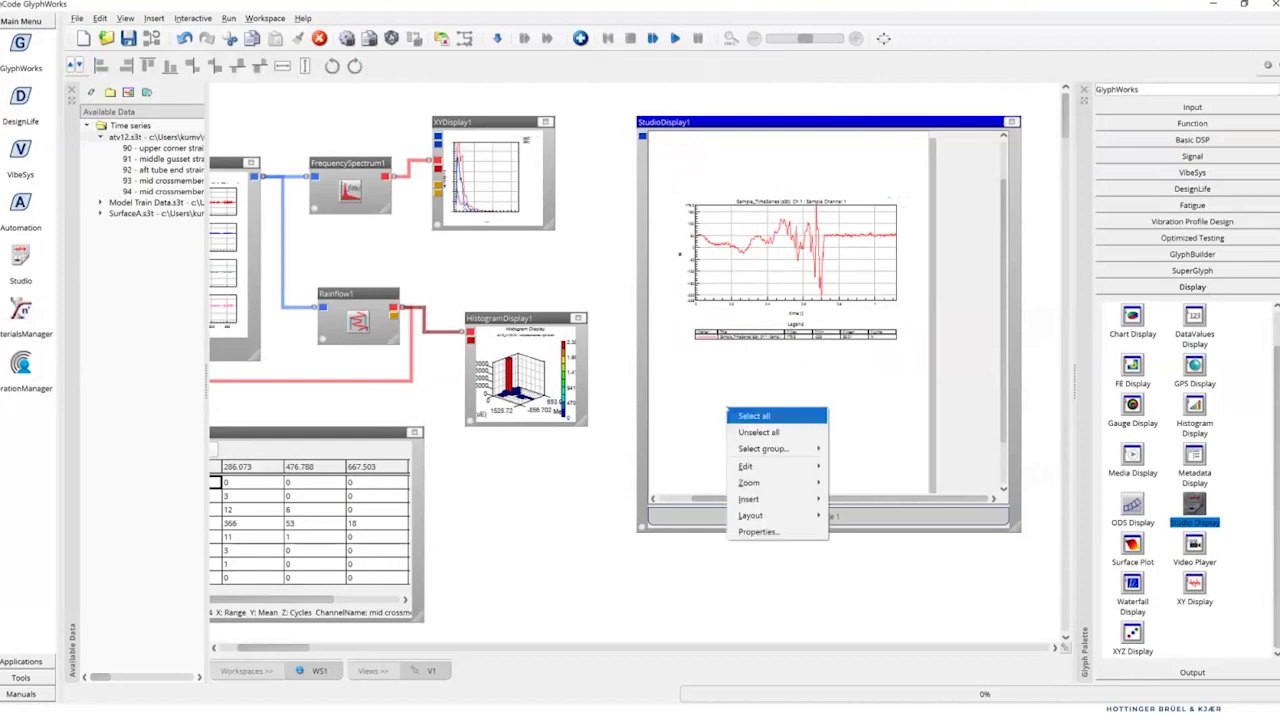
pyautogui.moveTo(775, 500)
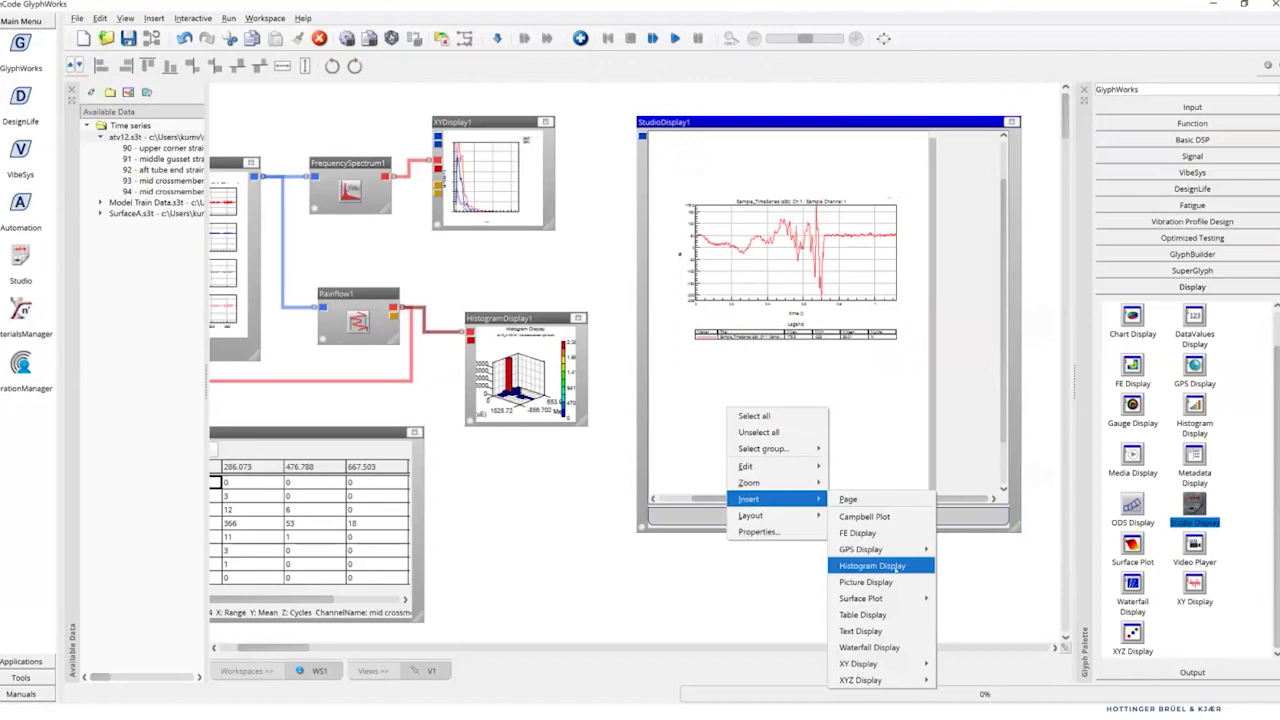
pyautogui.moveTo(890, 666)
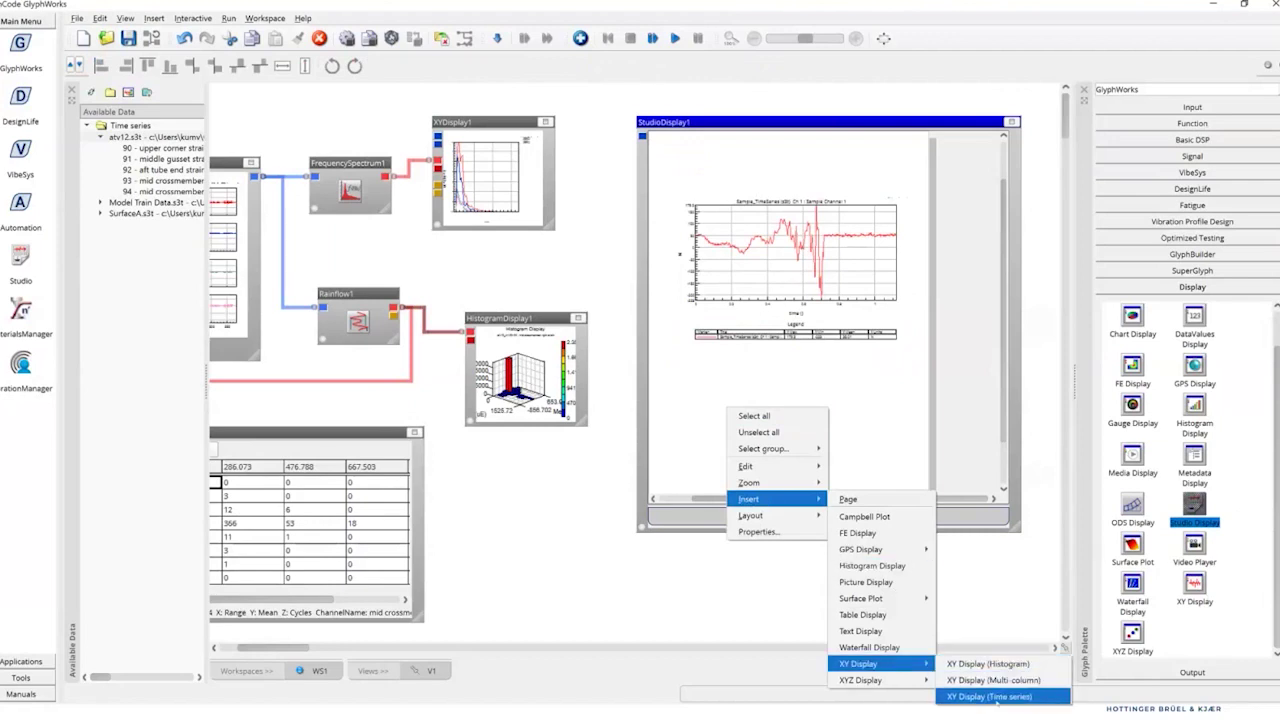
pyautogui.click(990, 664)
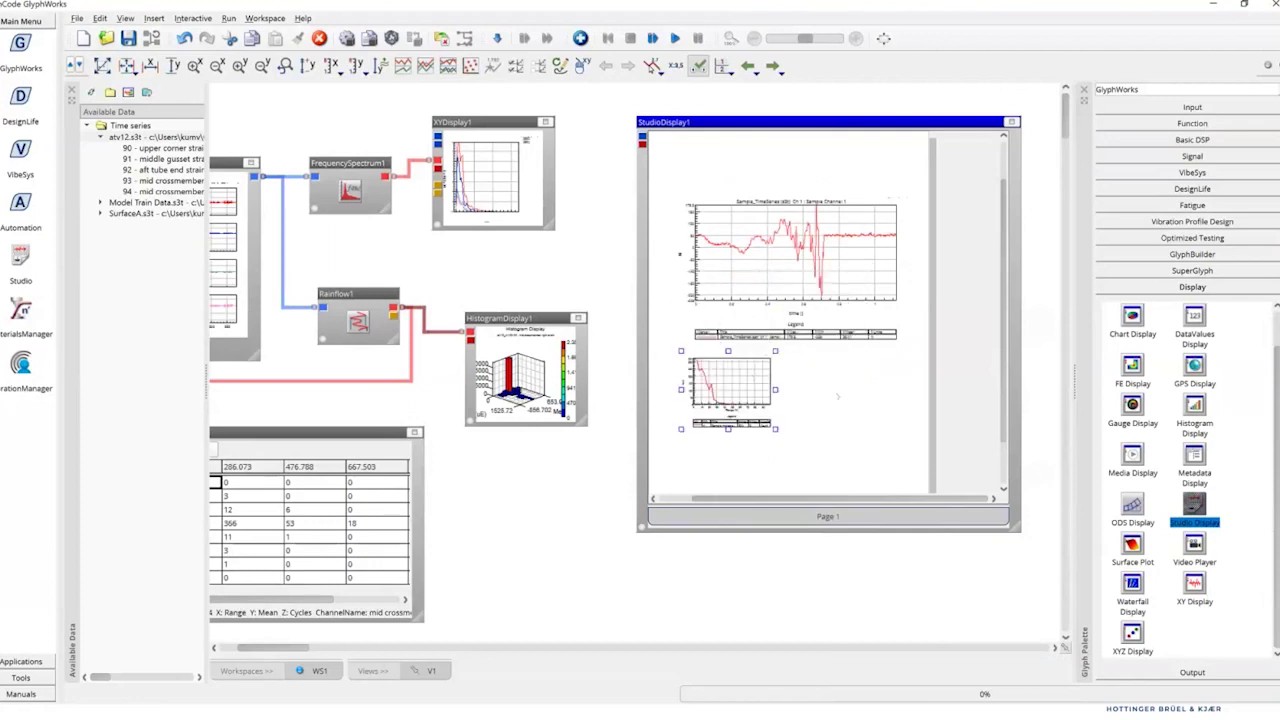
# Insert a Histogram Display on the report page, shrink it and place it beside the small XY histogram plot.
pyautogui.rightClick(836, 378)
pyautogui.moveTo(857, 467)
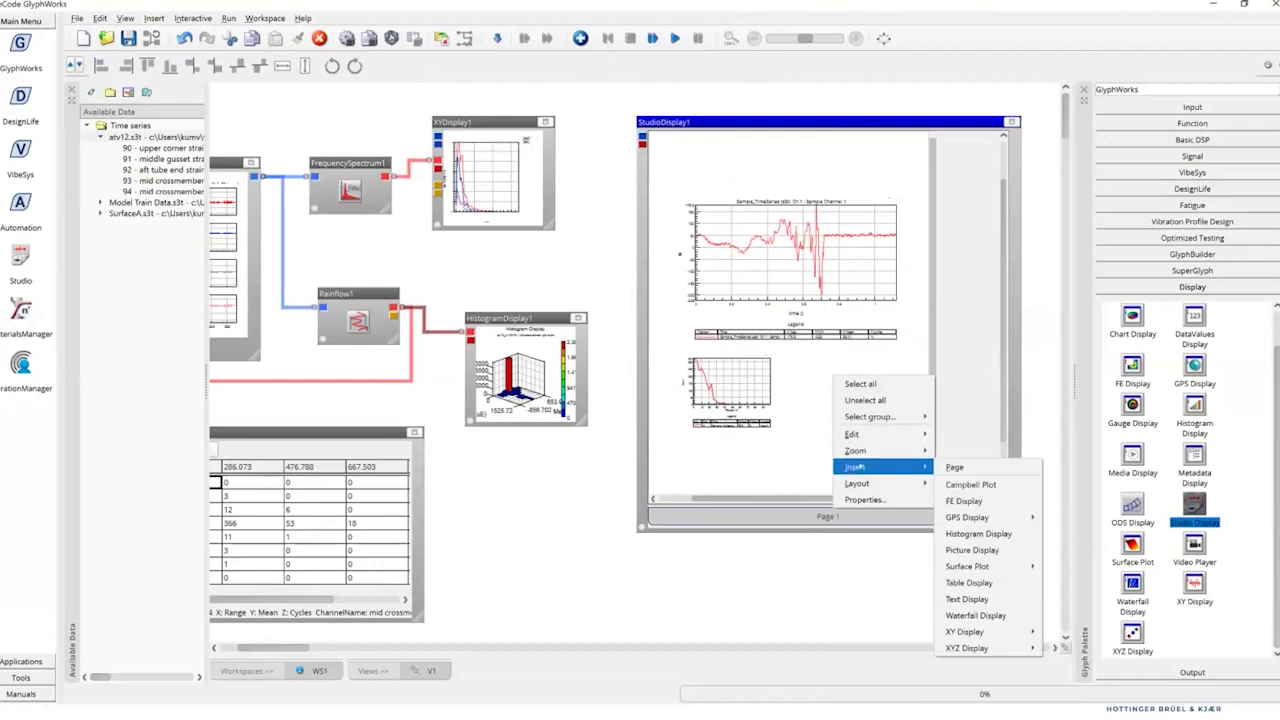
pyautogui.click(978, 534)
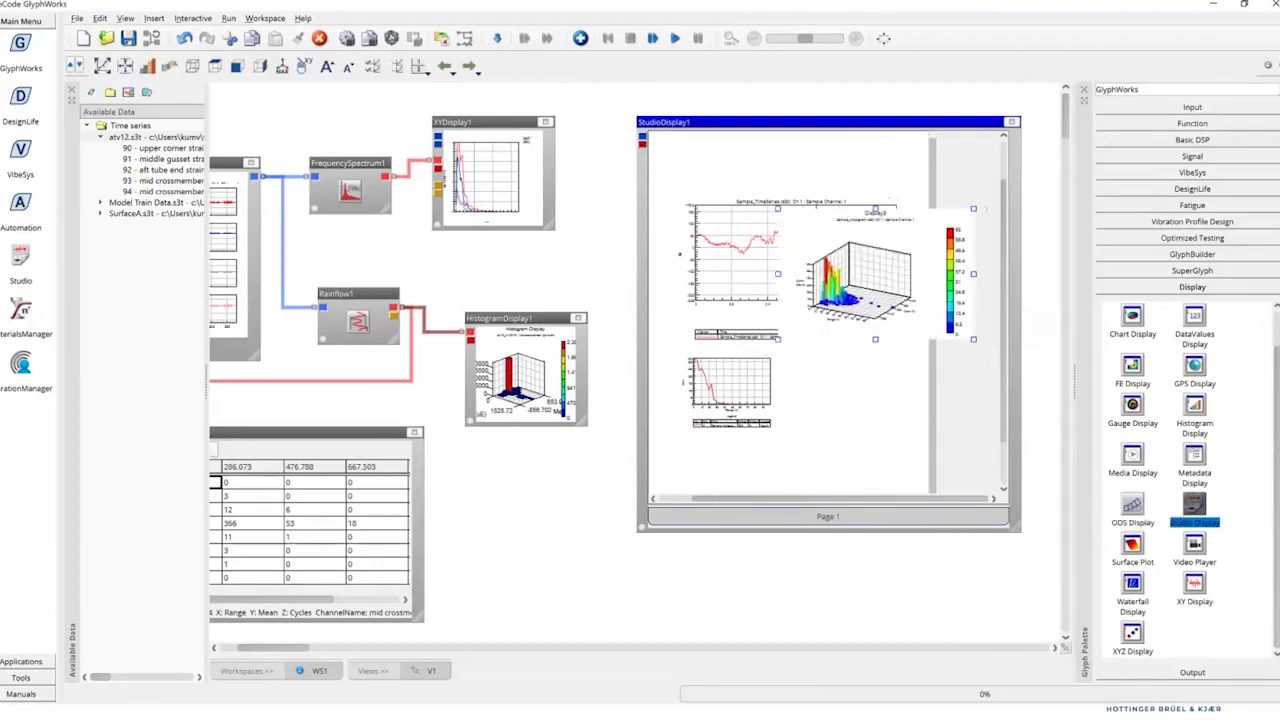
pyautogui.moveTo(973, 207); pyautogui.dragTo(910, 238)
pyautogui.moveTo(864, 285); pyautogui.dragTo(880, 390)
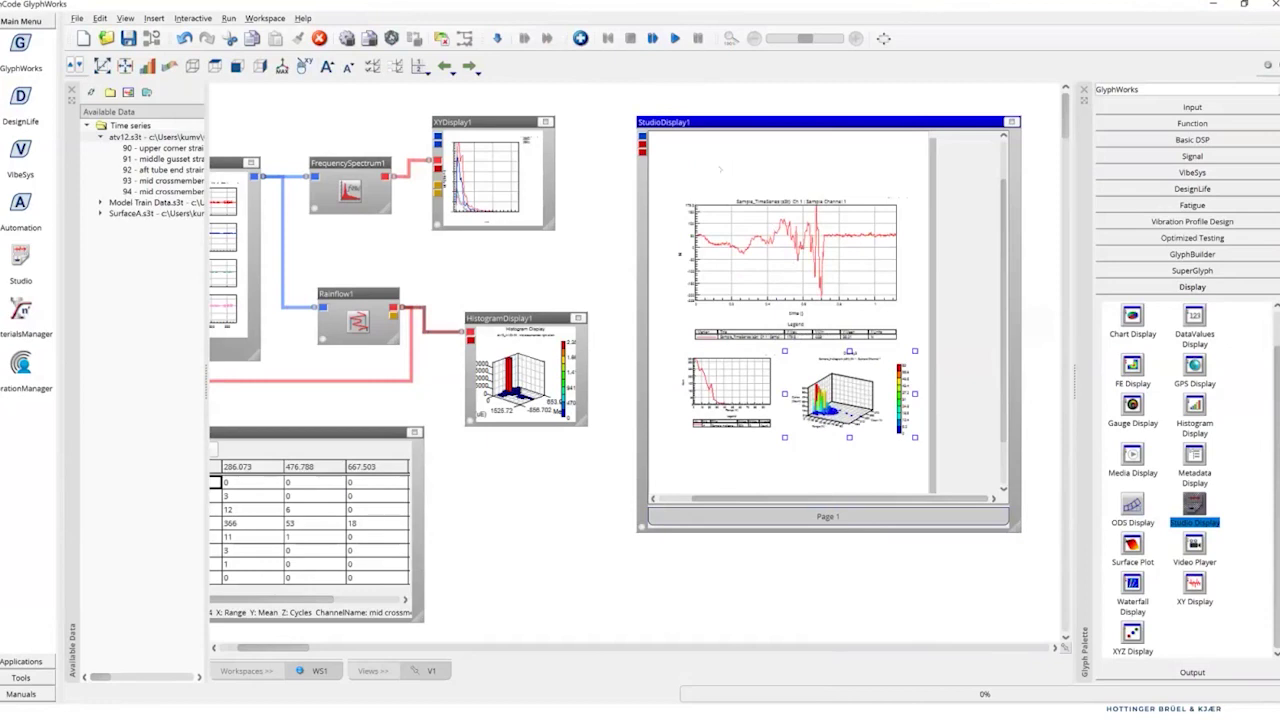
# Insert a Picture Display on the report page using PrensciaHeader.png from the Resources folder, with the image embedded.
pyautogui.rightClick(720, 170)
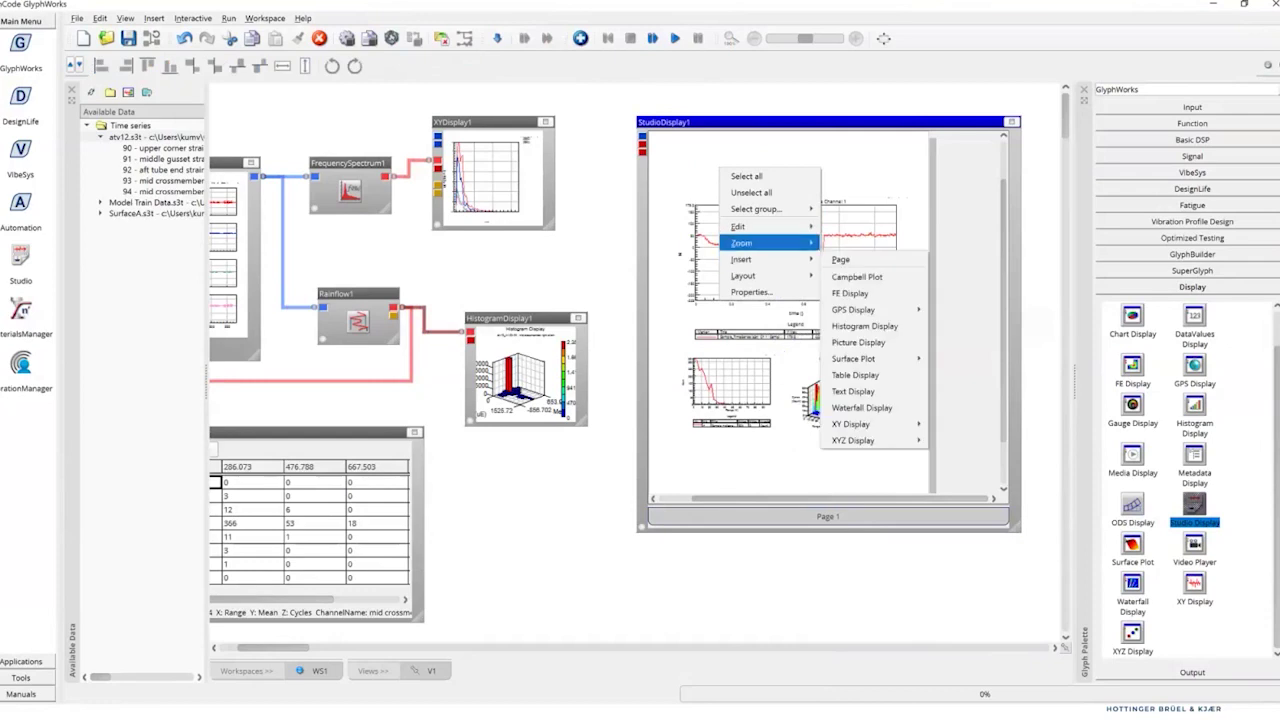
pyautogui.moveTo(805, 250)
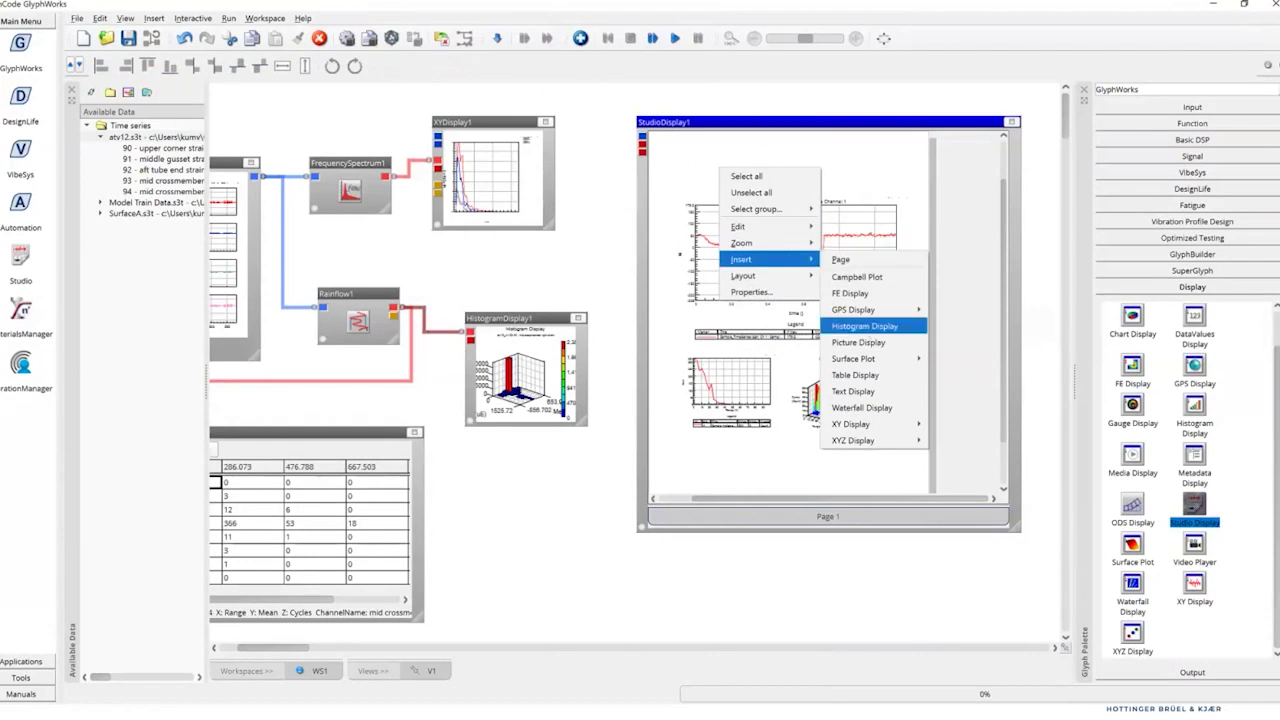
pyautogui.press('Escape')
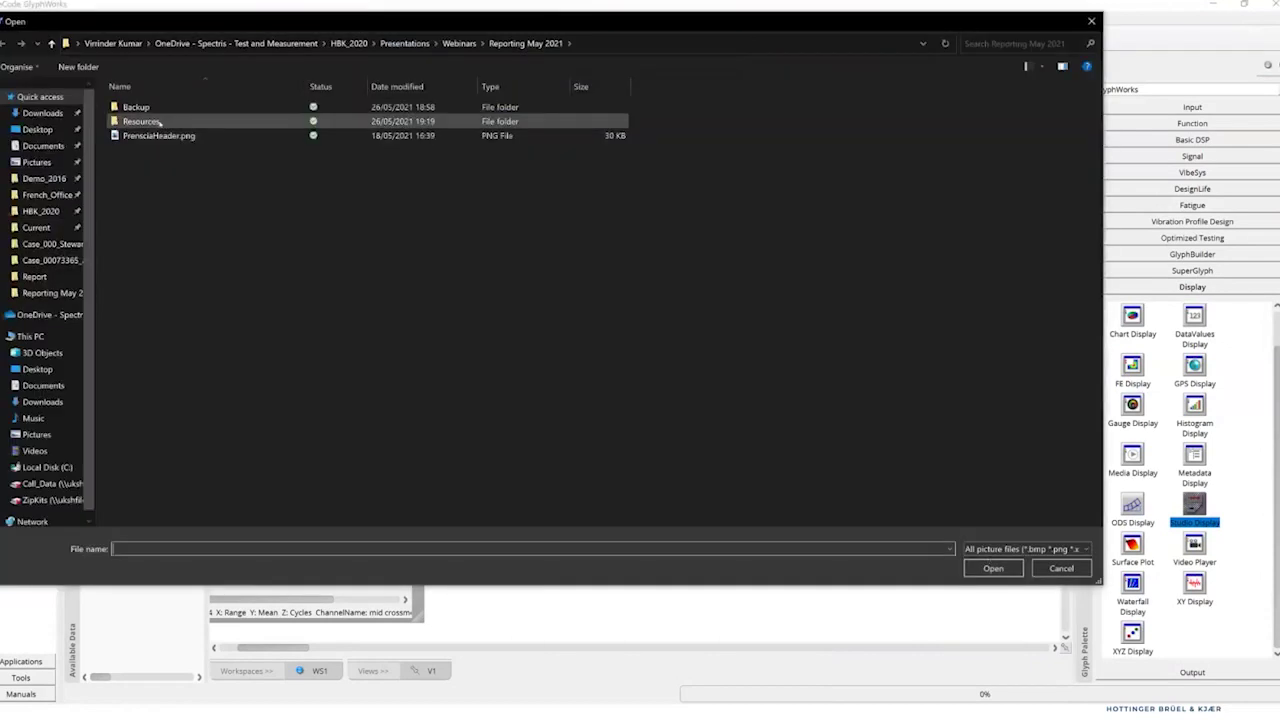
pyautogui.doubleClick(157, 121)
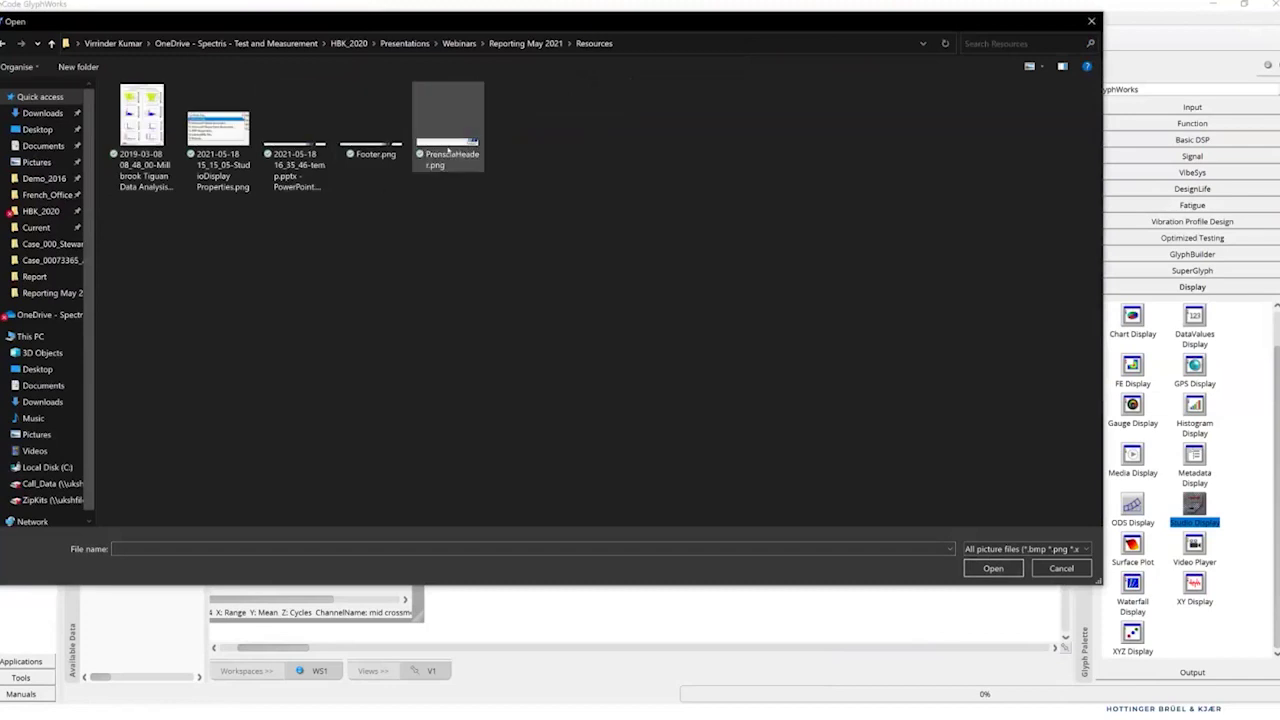
pyautogui.click(993, 568)
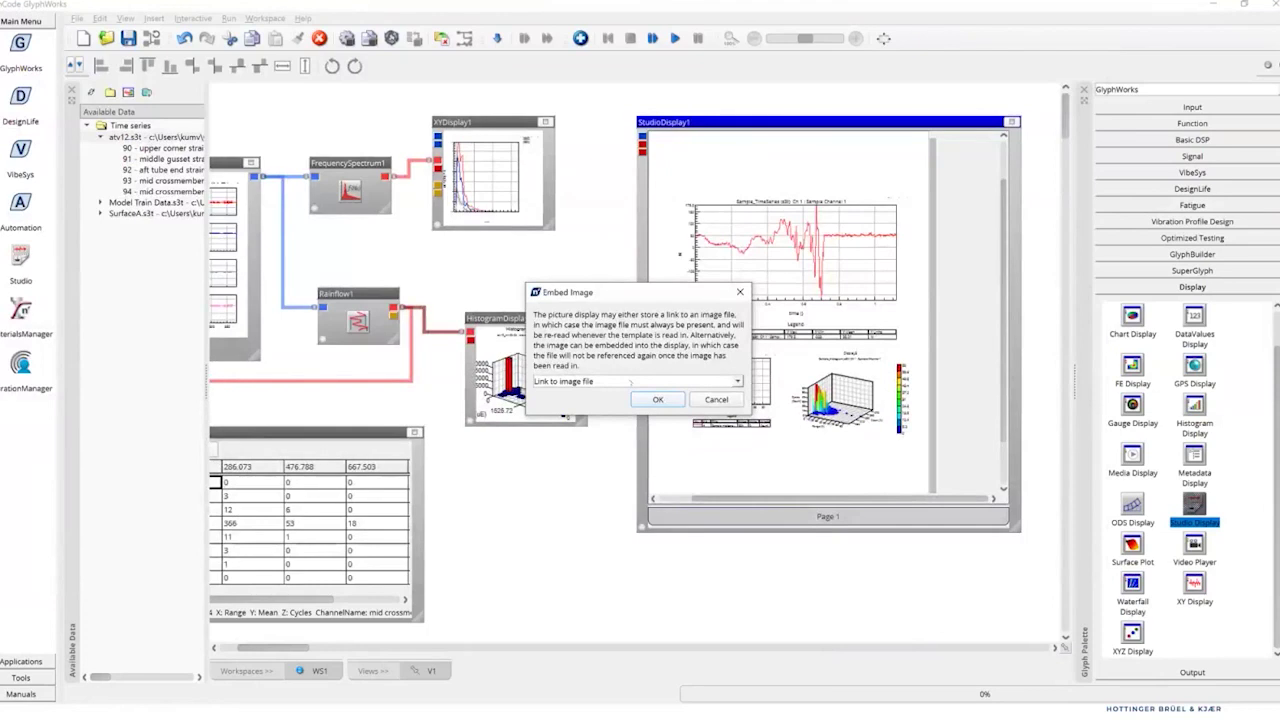
pyautogui.click(630, 382)
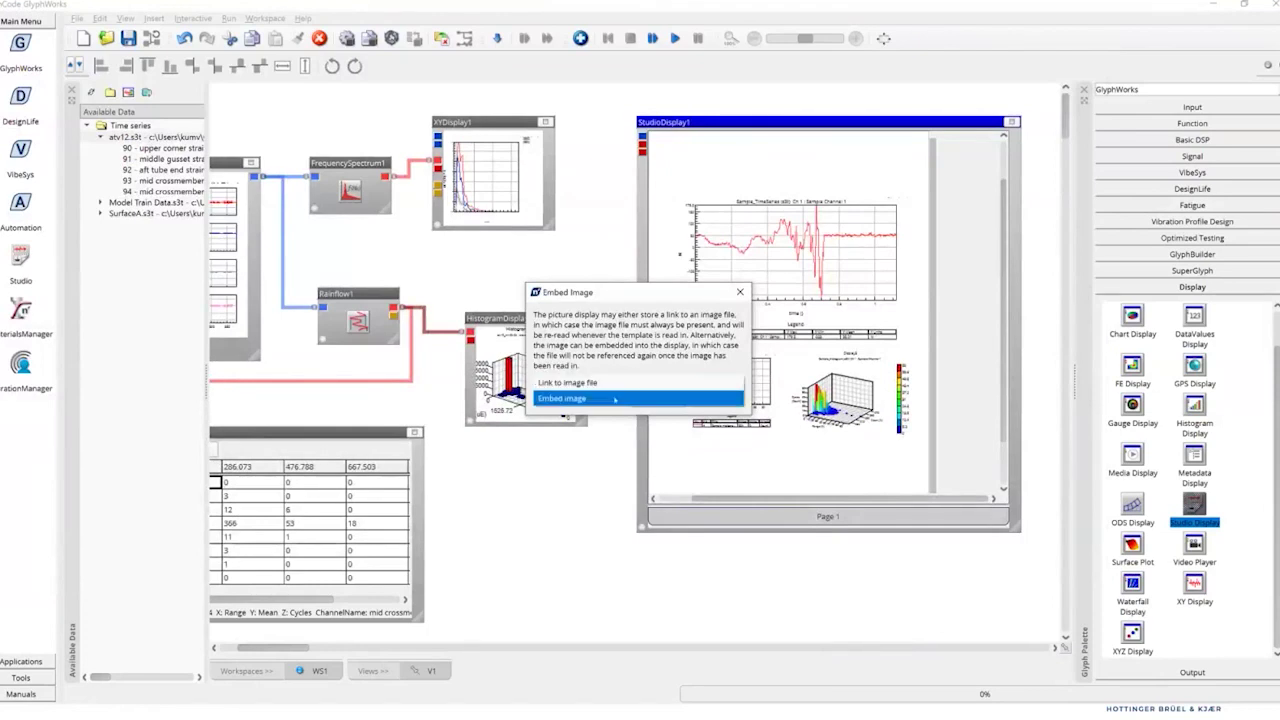
pyautogui.click(614, 399)
pyautogui.click(658, 400)
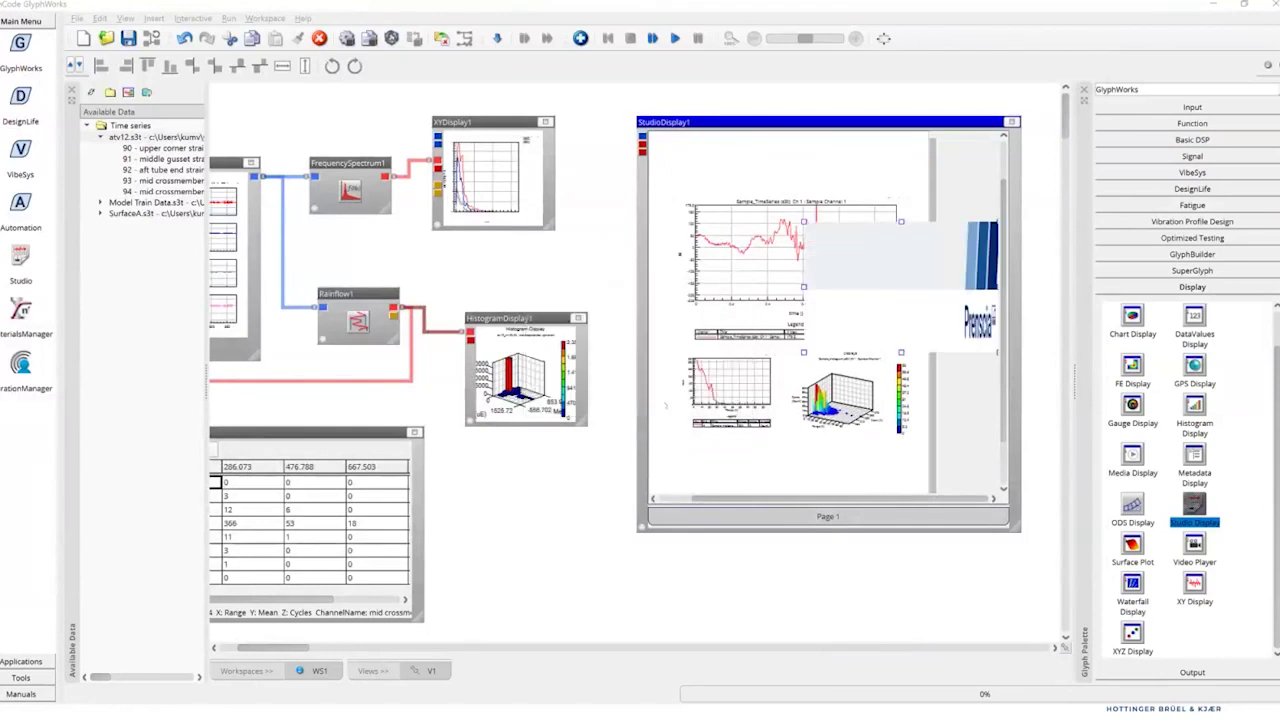
# Place the header picture at the top of the report page, stretch it across the page width and flatten it into a thin banner.
pyautogui.moveTo(856, 227); pyautogui.dragTo(709, 145)
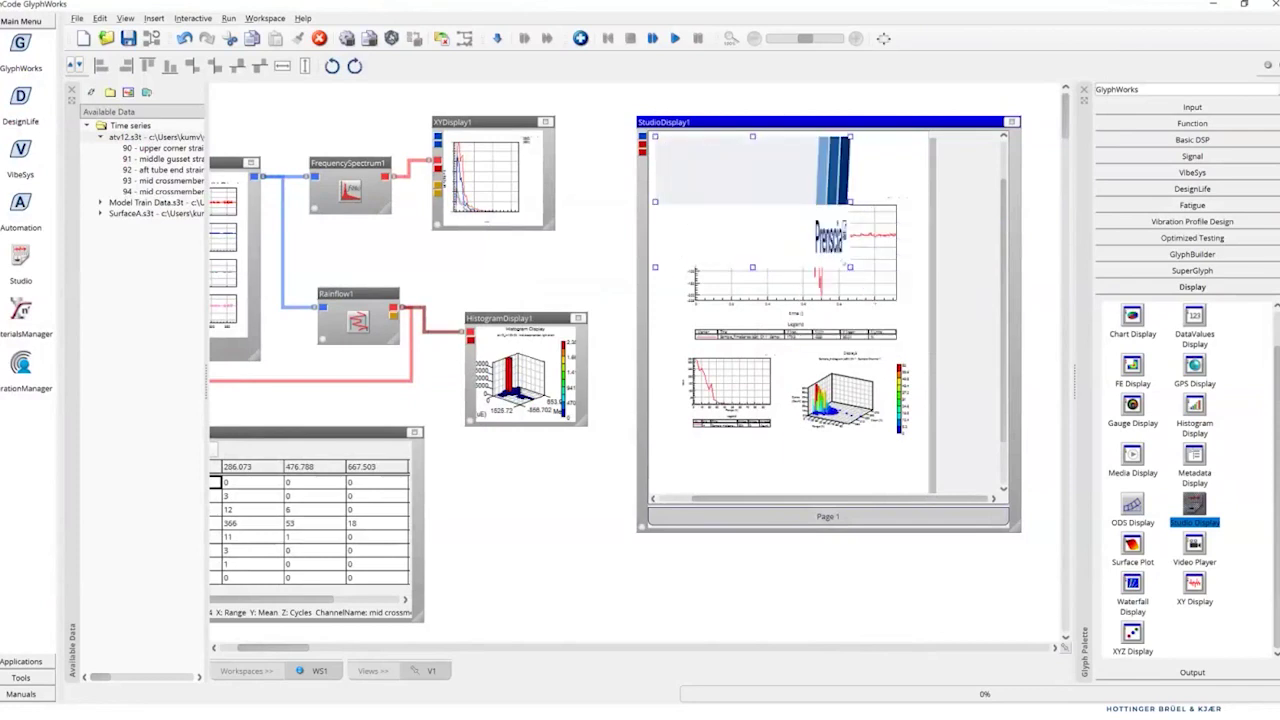
pyautogui.moveTo(850, 201); pyautogui.dragTo(915, 201)
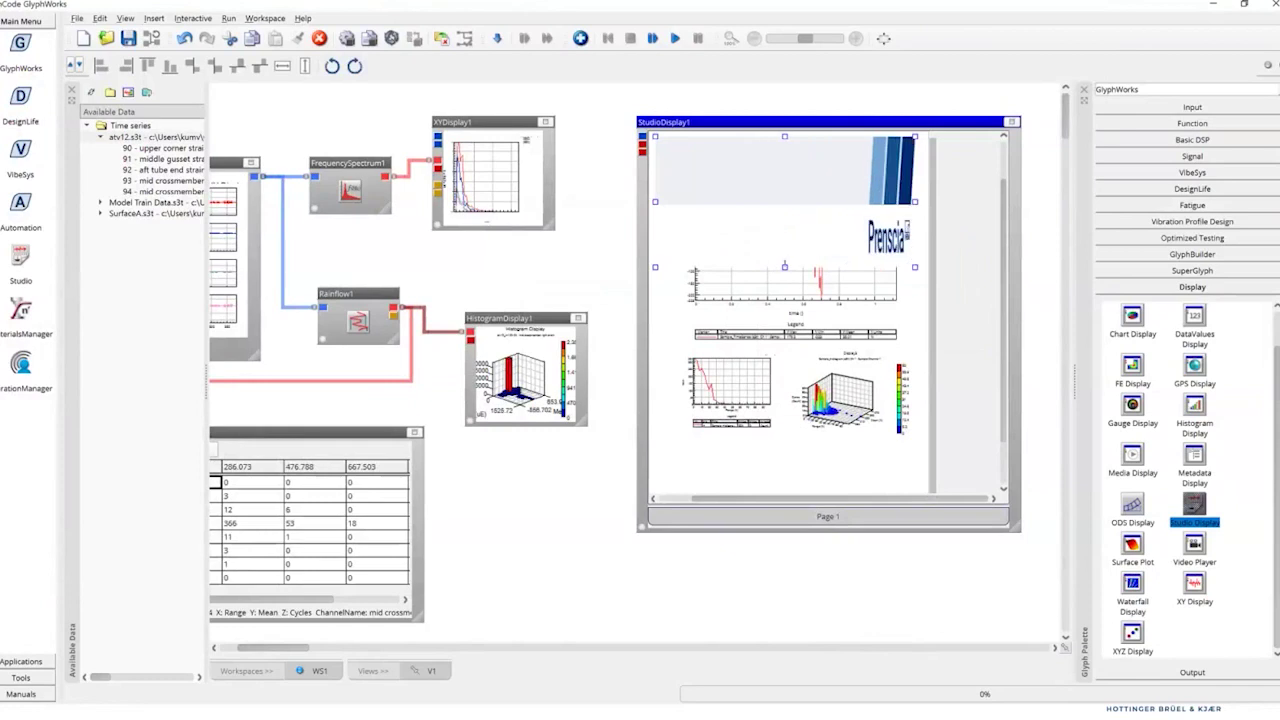
pyautogui.moveTo(784, 267); pyautogui.dragTo(784, 162)
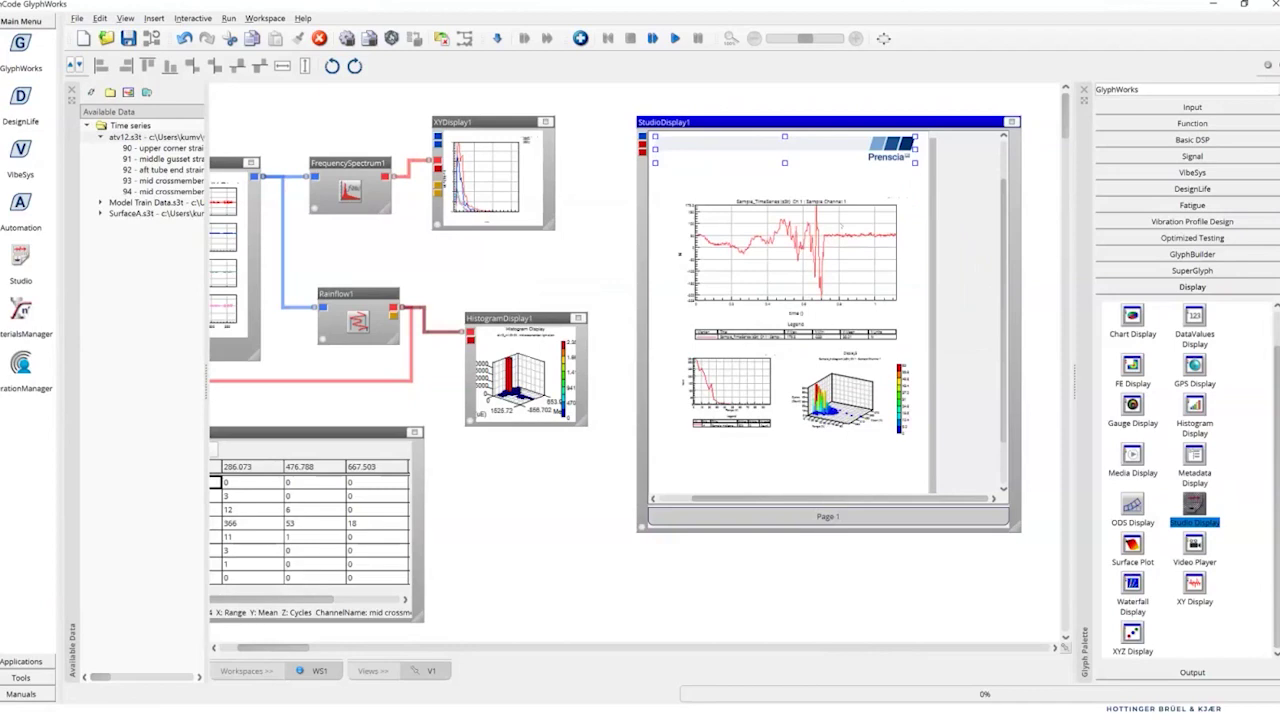
# Move the time series plot slightly up, closer to the header banner.
pyautogui.click(790, 250)
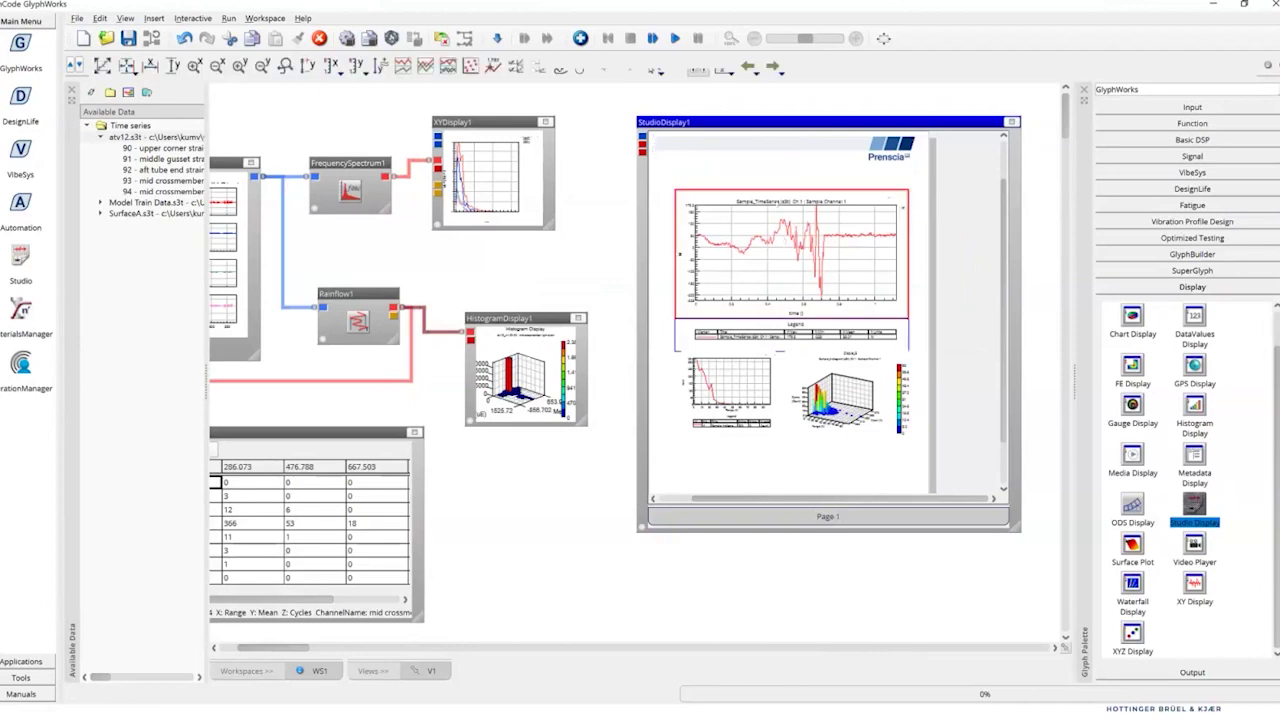
pyautogui.moveTo(777, 195); pyautogui.dragTo(777, 182)
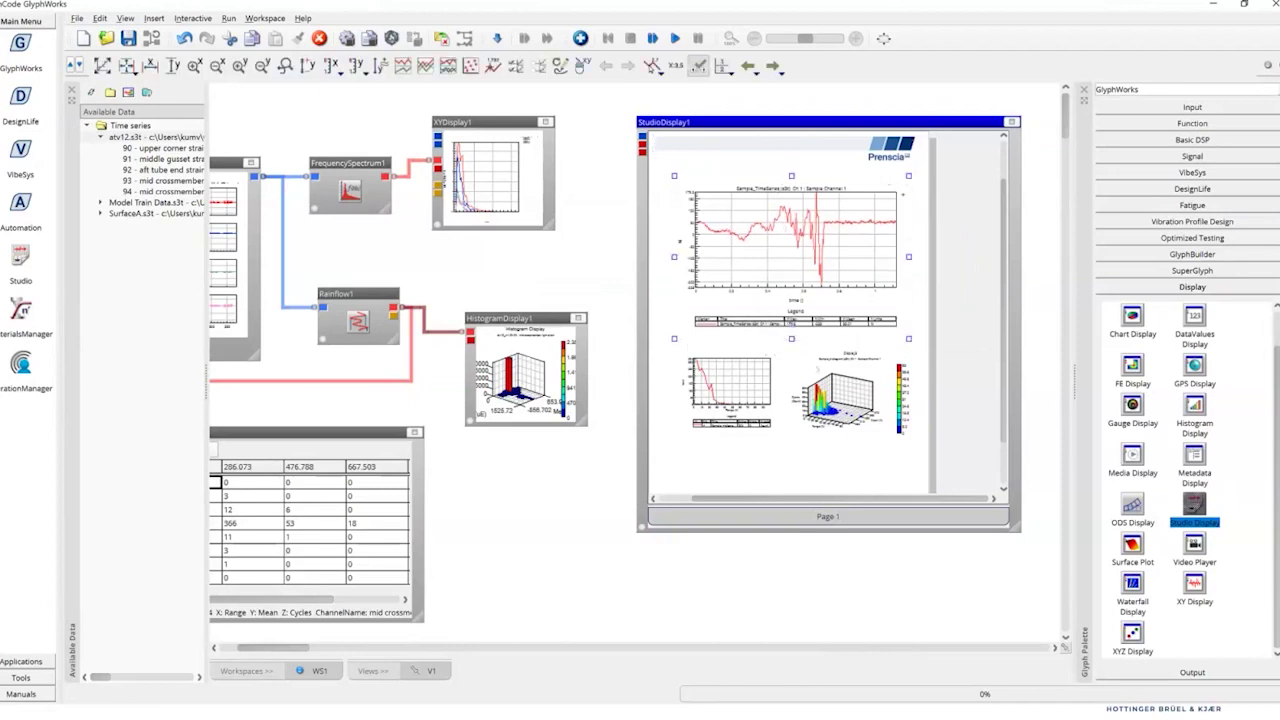
pyautogui.click(849, 393)
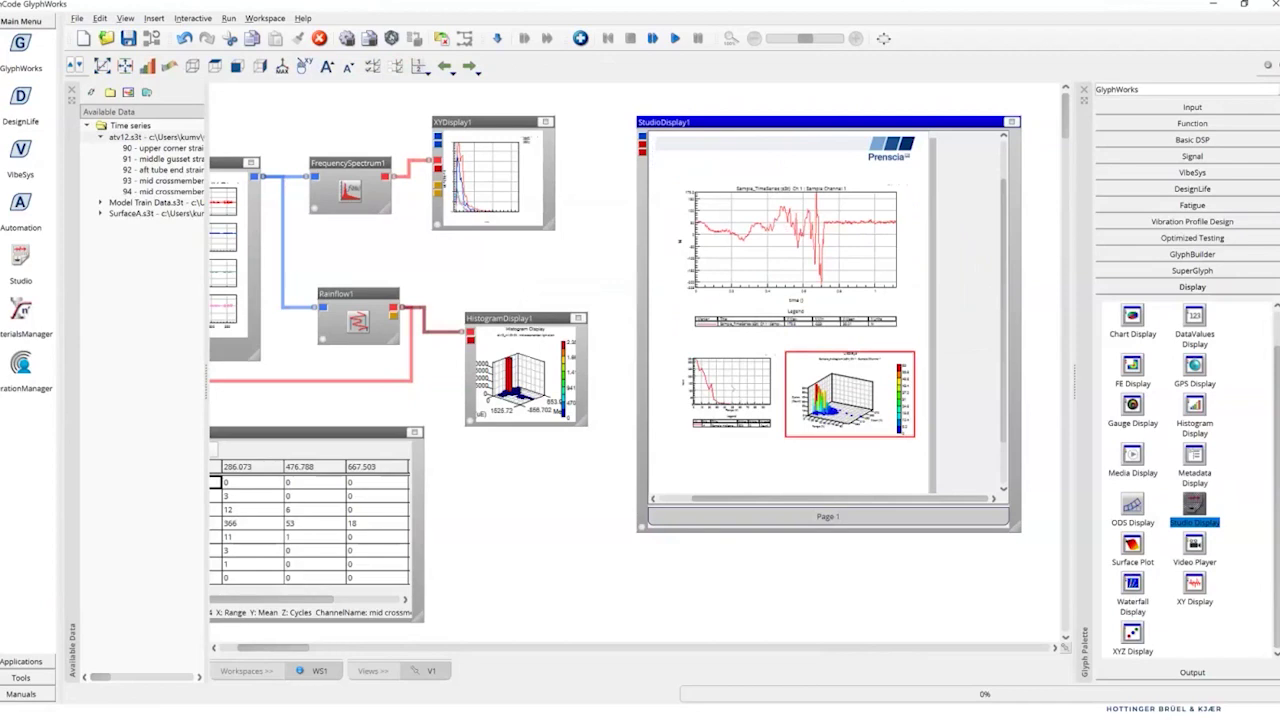
pyautogui.click(727, 385)
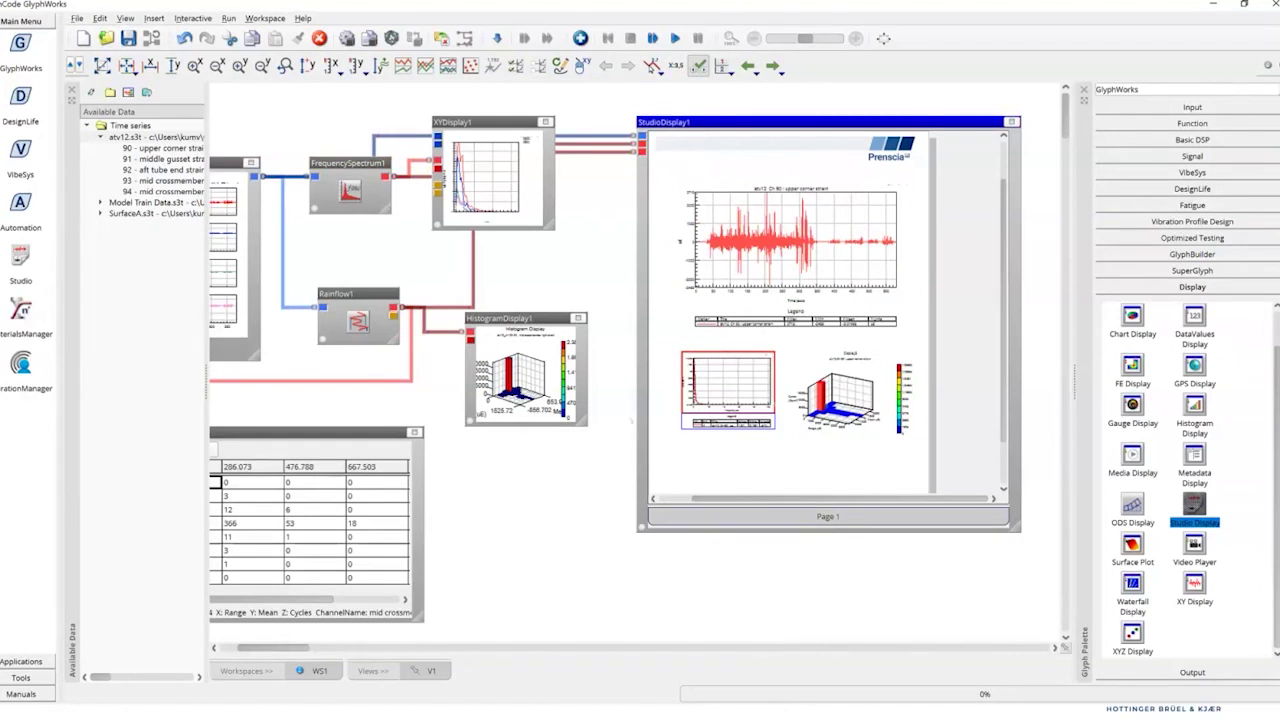
# Reduce the height of the time series plot on the report page, keeping its upper edge below the header banner.
pyautogui.click(791, 240)
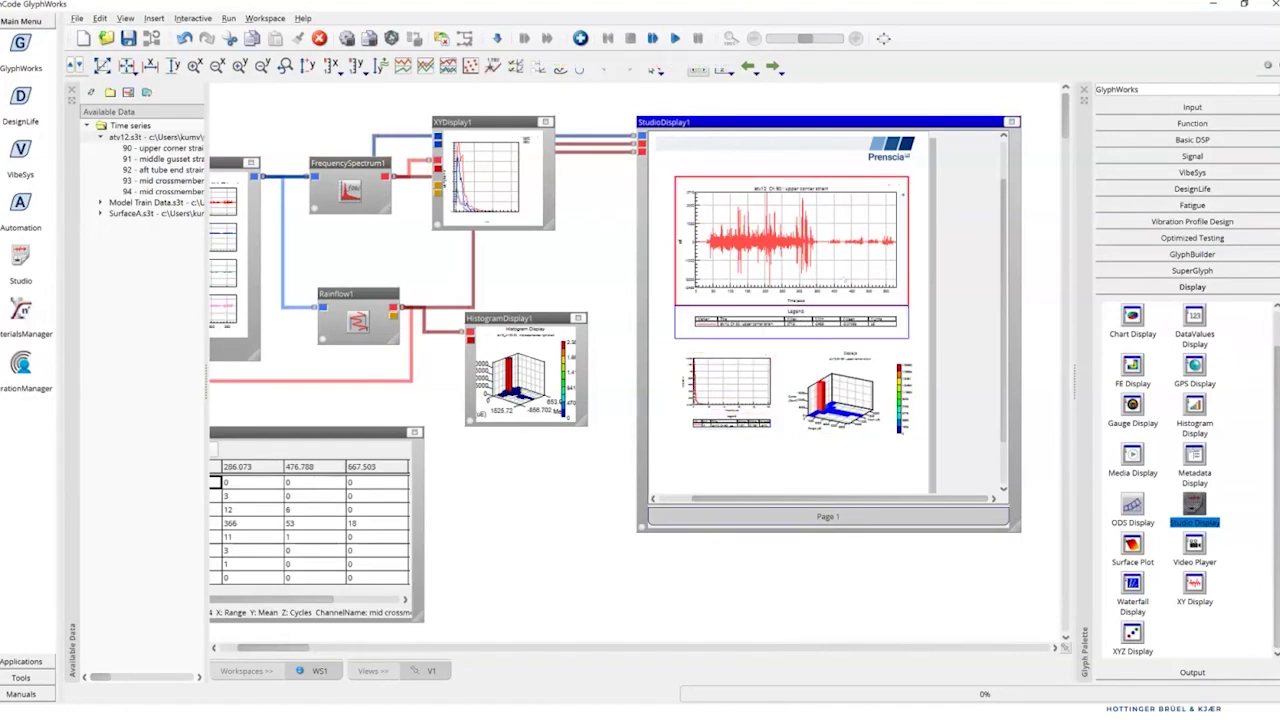
pyautogui.click(838, 324)
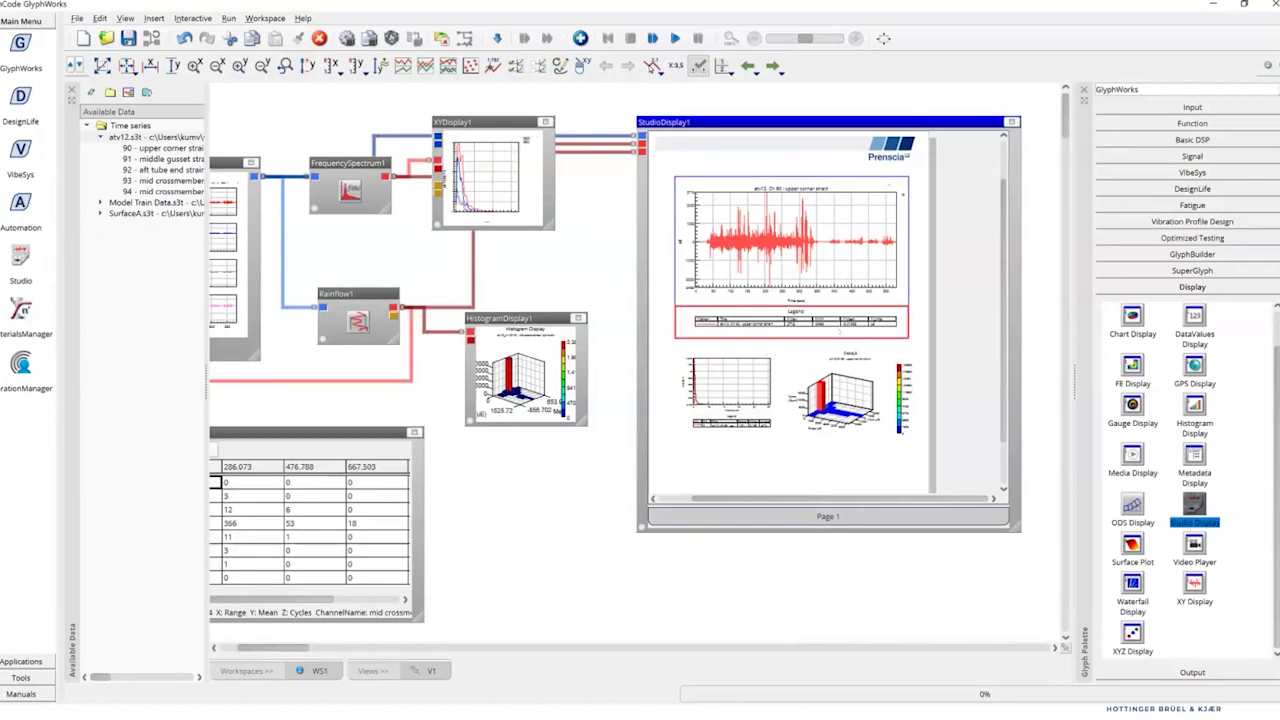
pyautogui.click(798, 340)
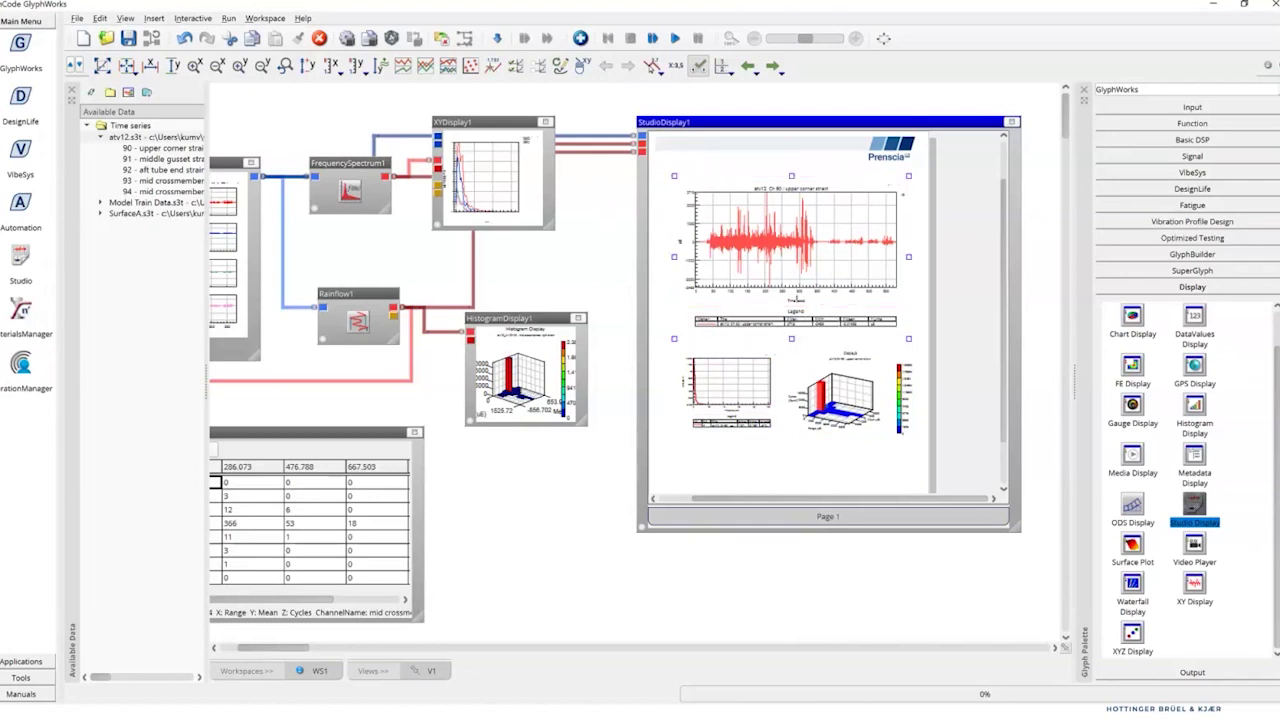
pyautogui.moveTo(791, 338); pyautogui.dragTo(791, 279)
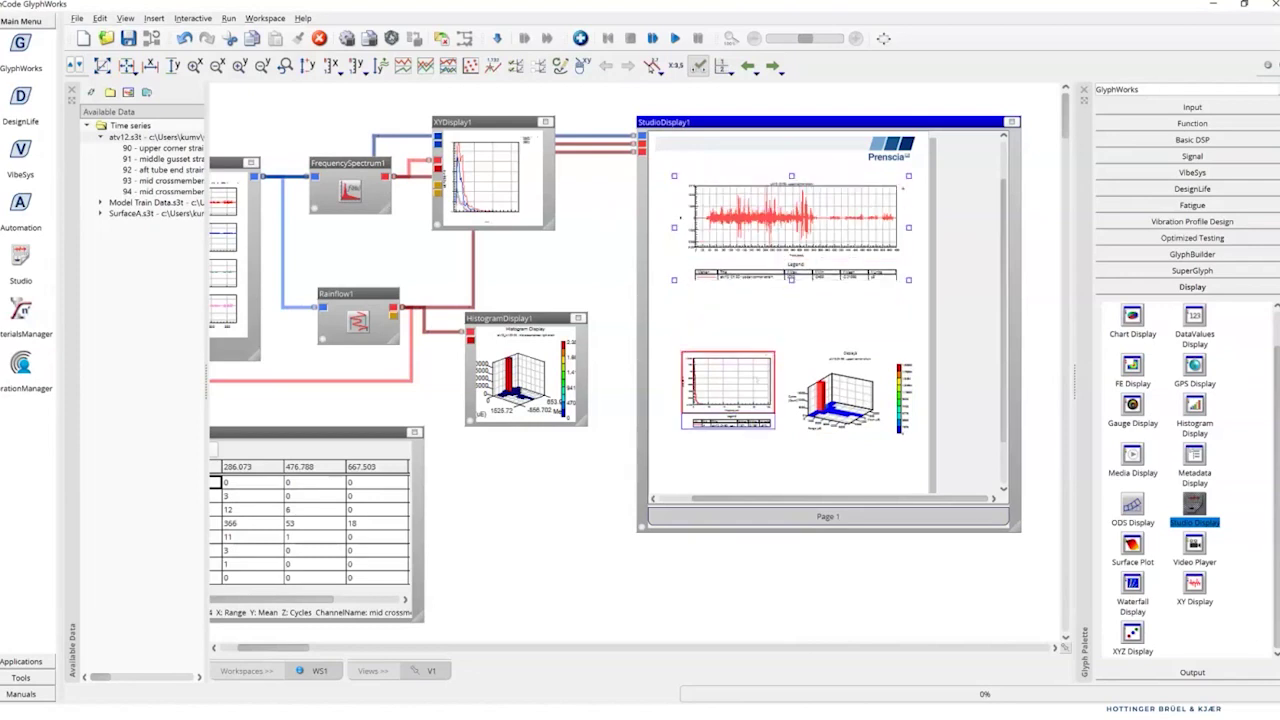
# Move the small XY plot and the histogram plot up, closer to the time series plot on the report page.
pyautogui.click(728, 385)
pyautogui.moveTo(754, 358); pyautogui.dragTo(754, 312)
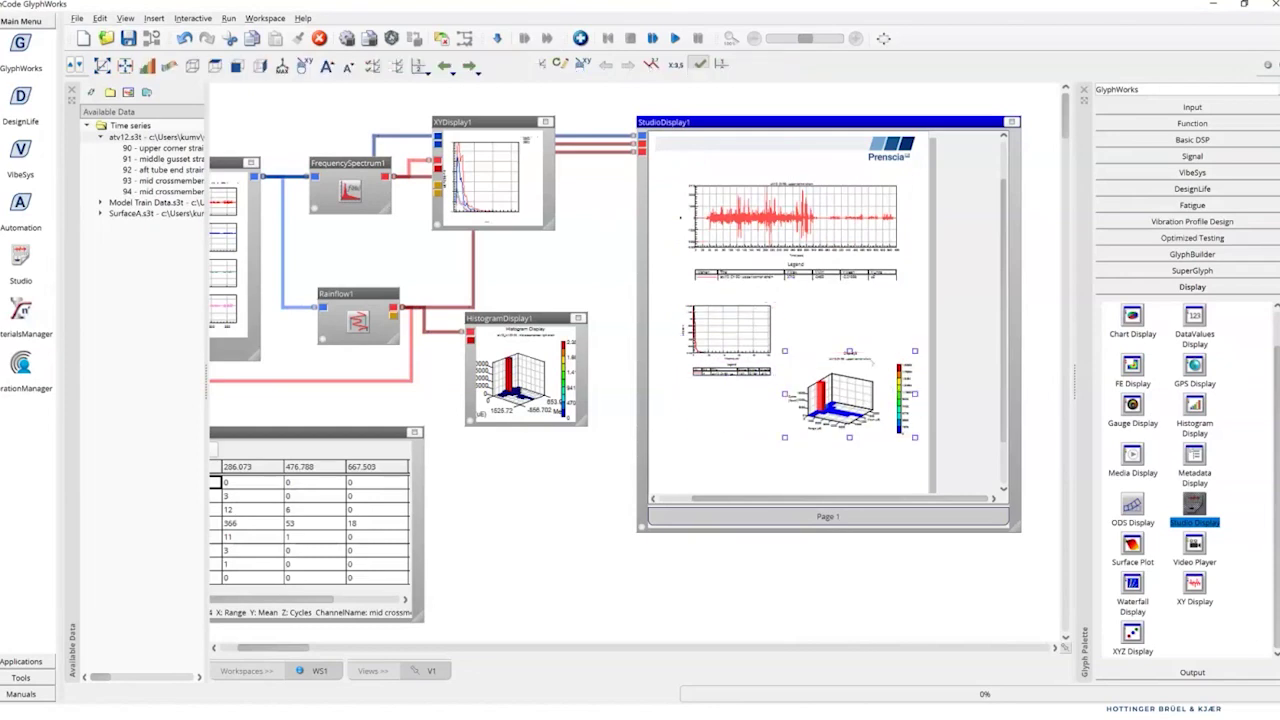
pyautogui.moveTo(871, 364); pyautogui.dragTo(881, 308)
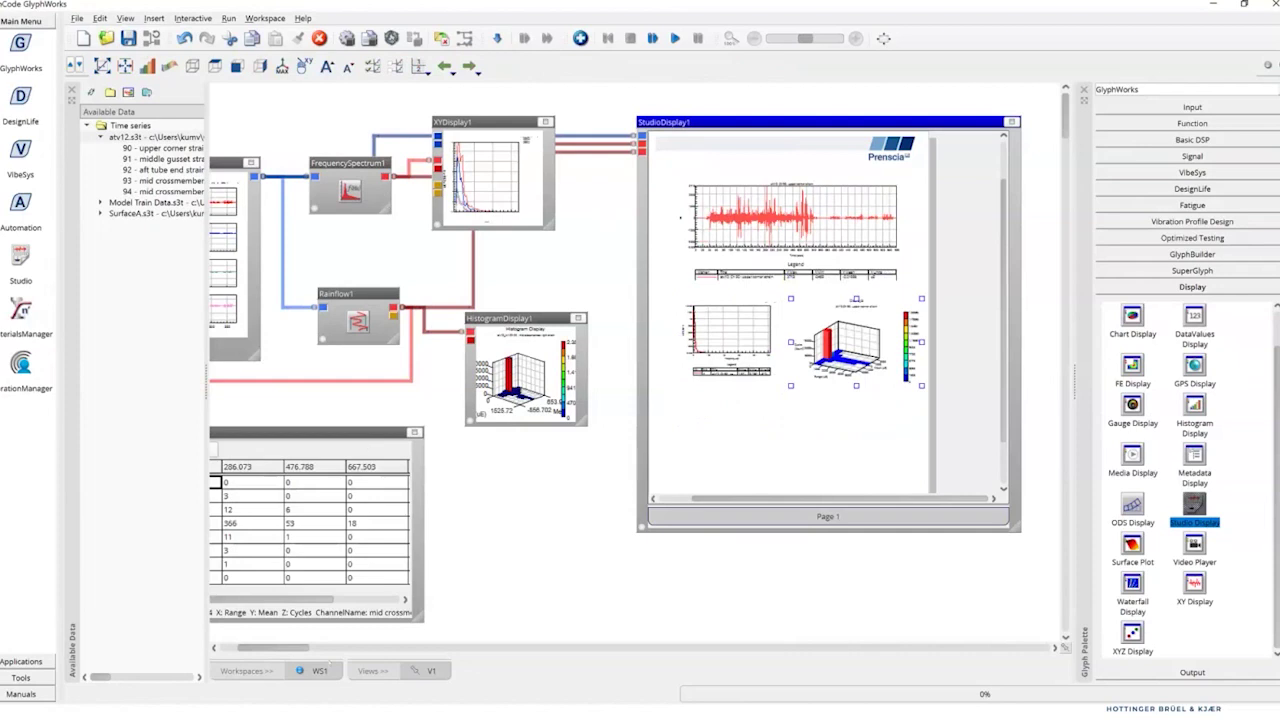
# Set the ExportType property of DataValuesDisplay1 to OutputPipe.
pyautogui.hscroll(-5, 635, 369)
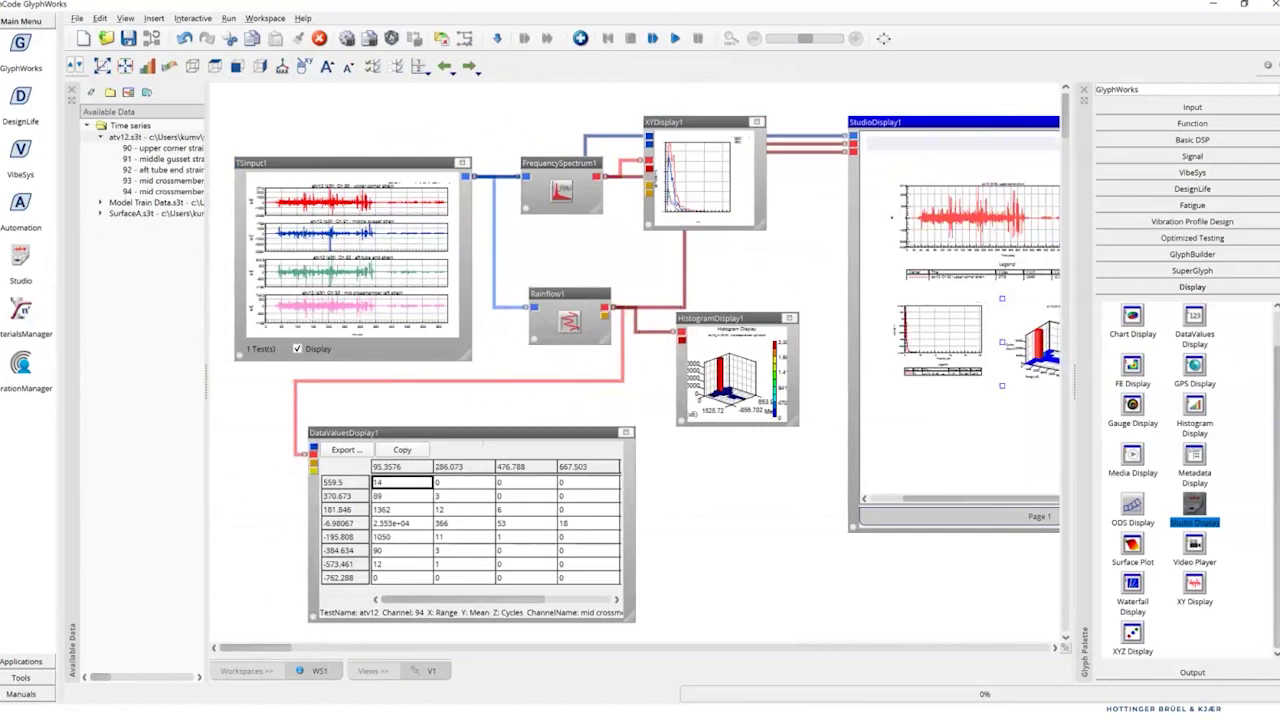
pyautogui.rightClick(487, 440)
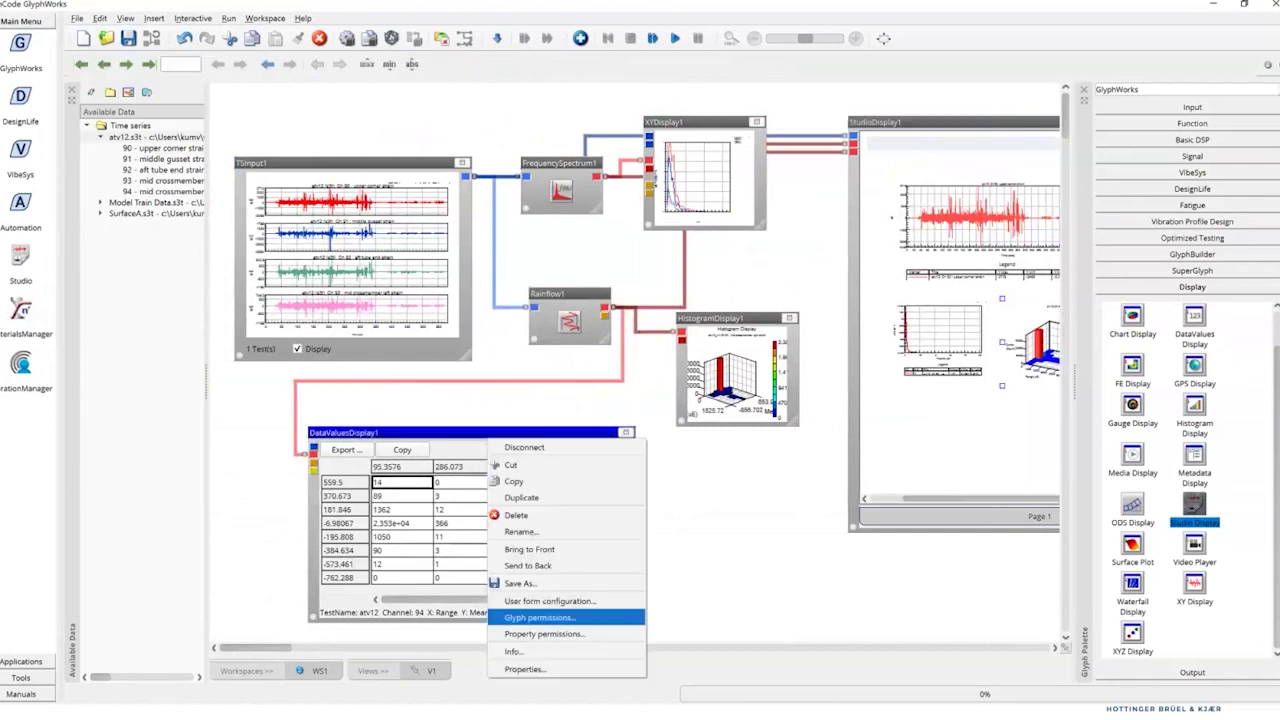
pyautogui.click(537, 668)
pyautogui.scroll(-5, 575, 383)
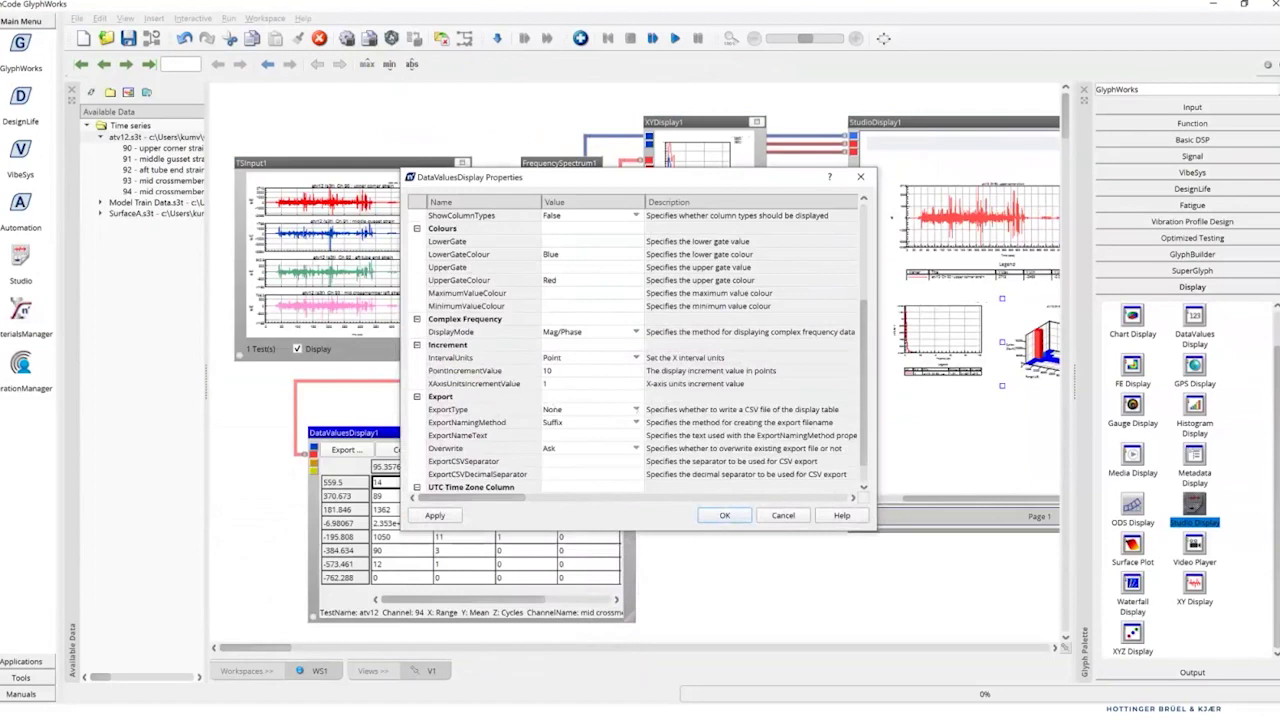
pyautogui.click(637, 409)
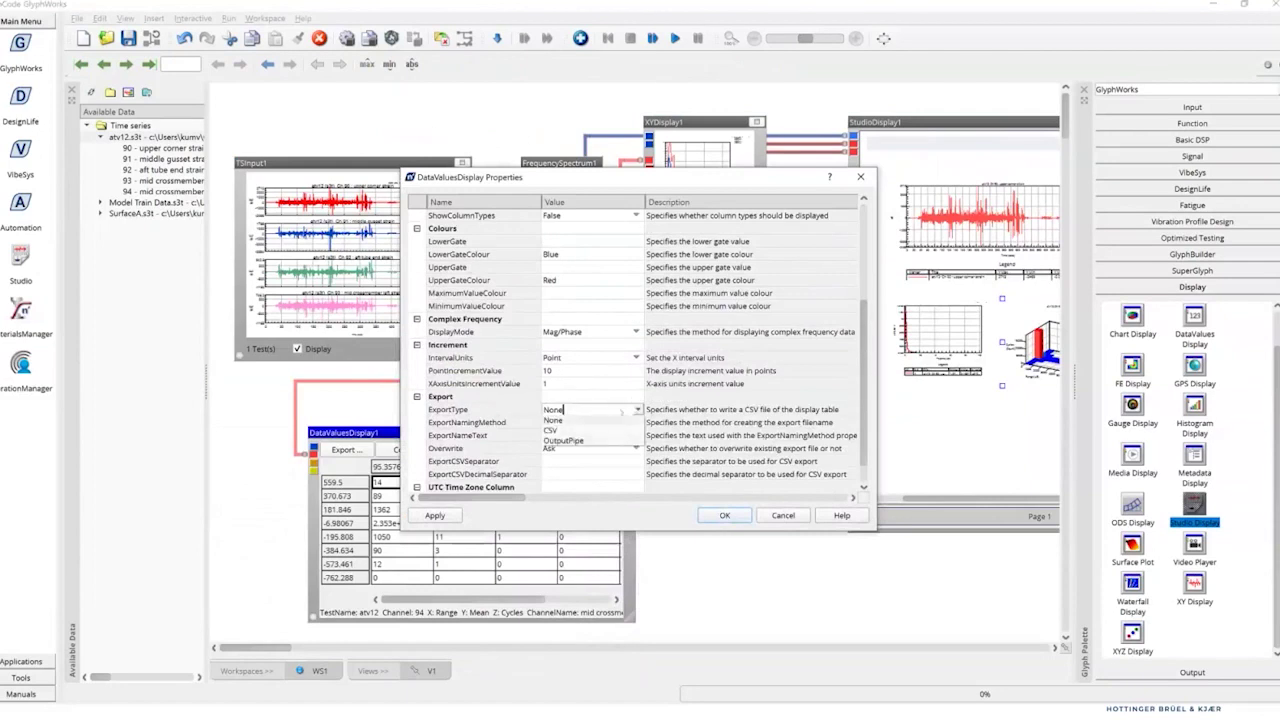
pyautogui.click(637, 409)
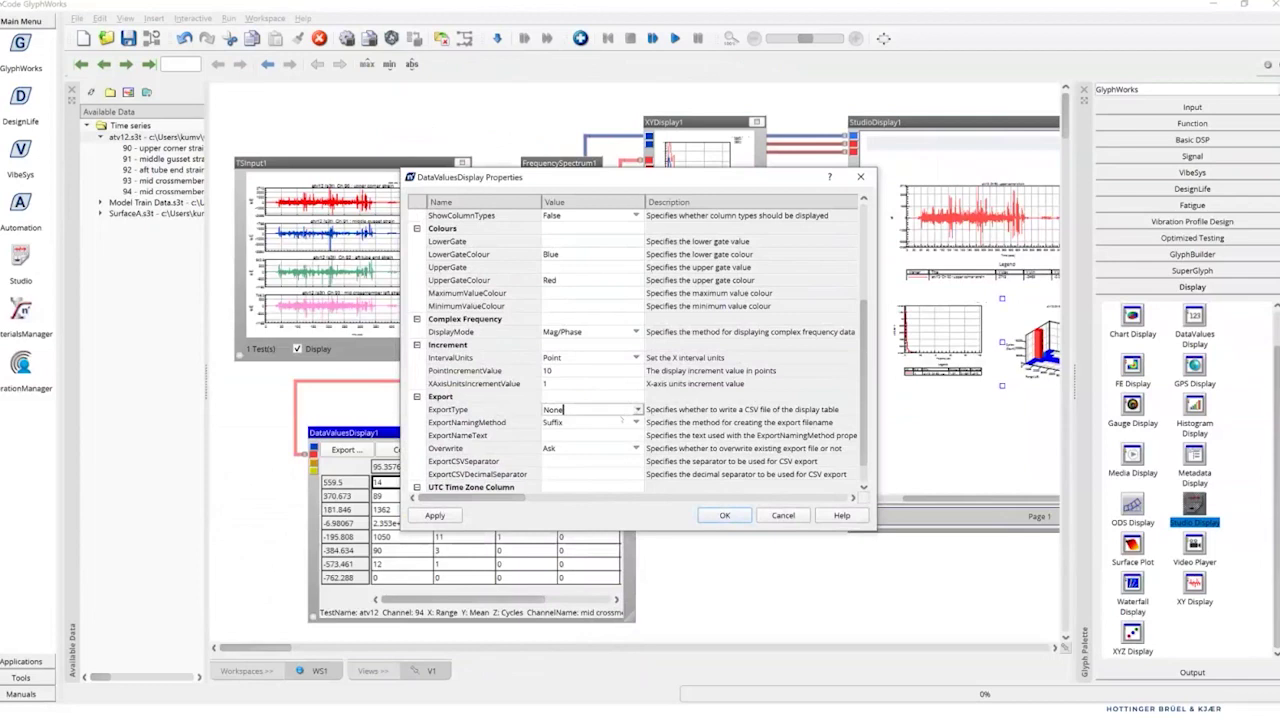
pyautogui.click(637, 409)
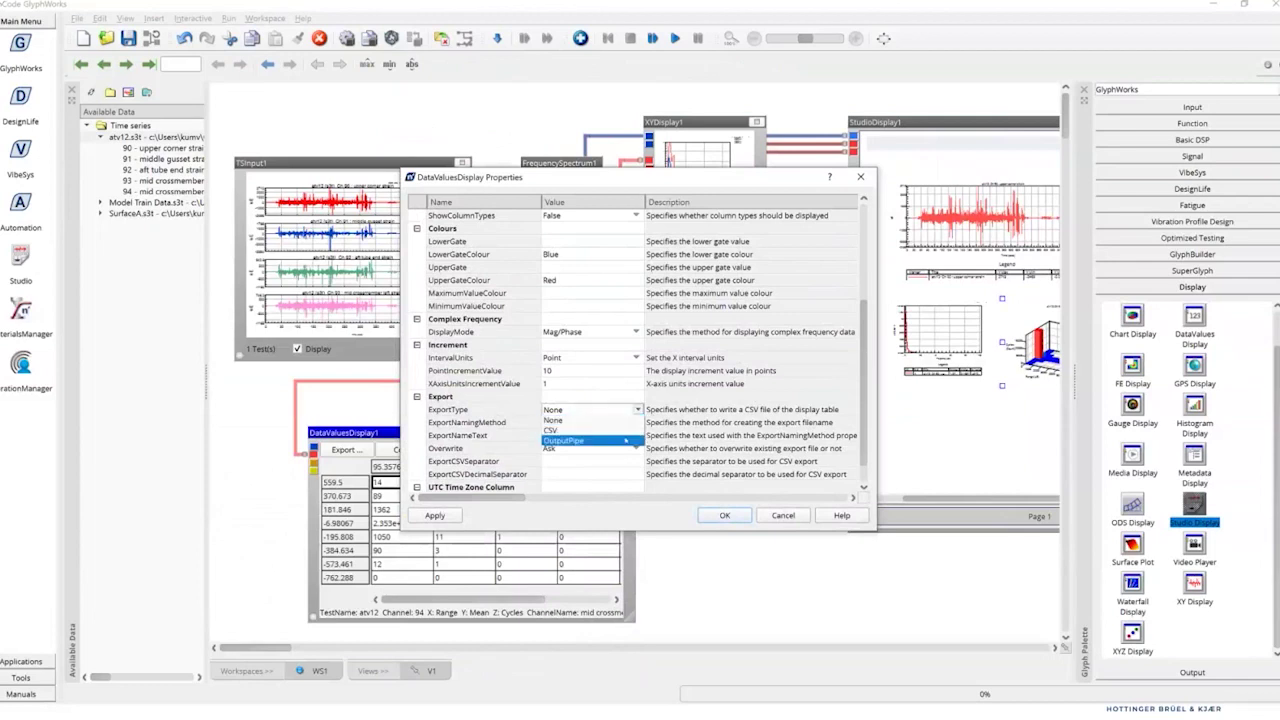
pyautogui.click(575, 442)
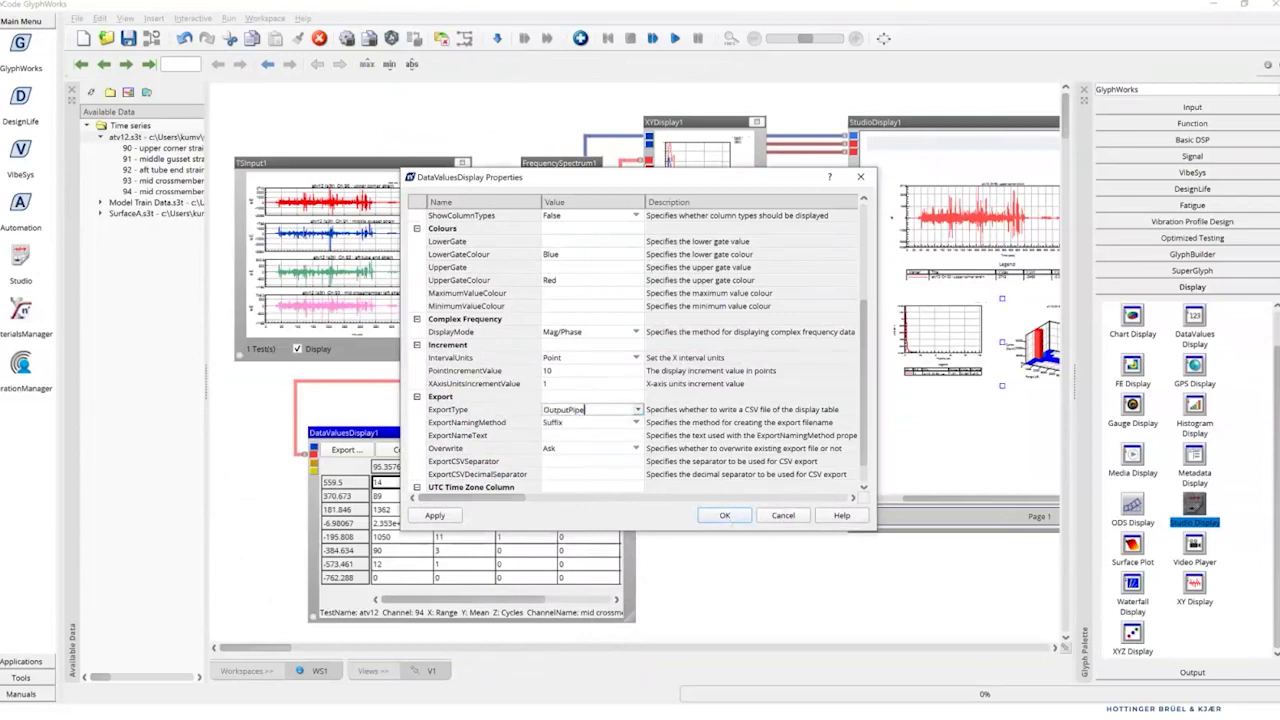
pyautogui.press('Return')
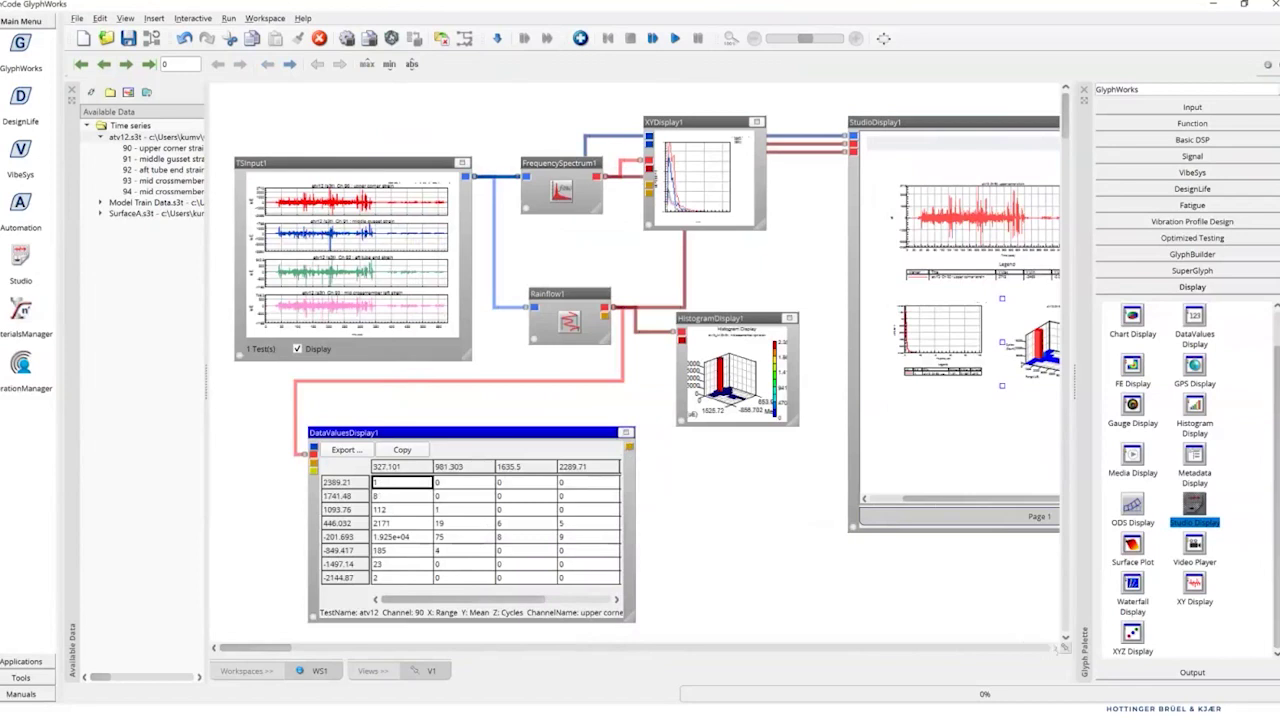
# Insert a Table Display on the report page, reduce its height and place it below the XY and histogram plots.
pyautogui.hscroll(5, 714, 416)
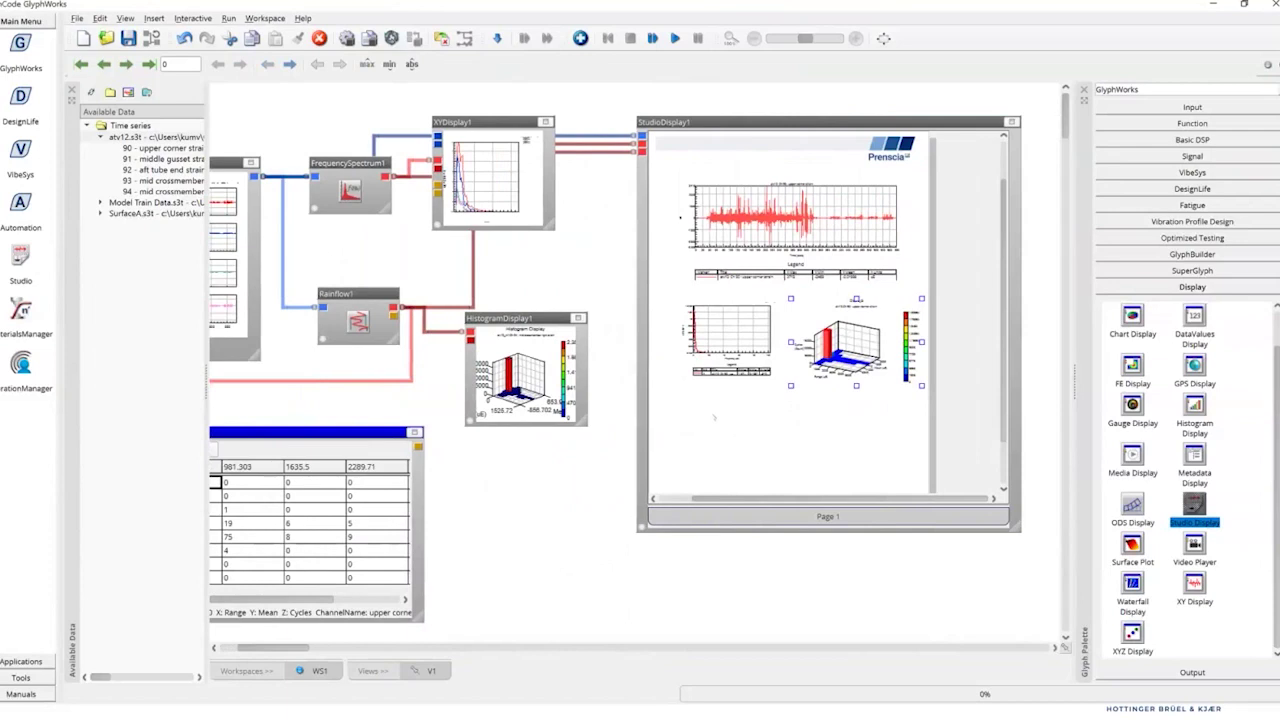
pyautogui.click(714, 416)
pyautogui.rightClick(725, 405)
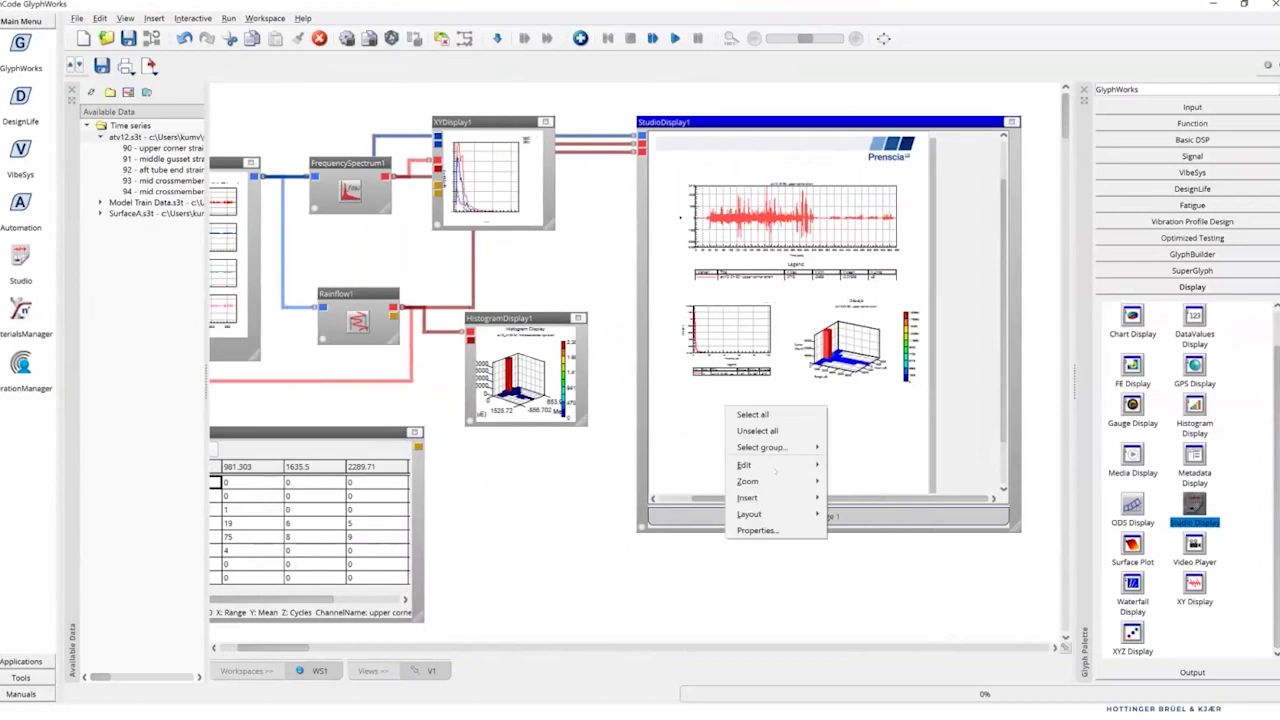
pyautogui.moveTo(775, 481)
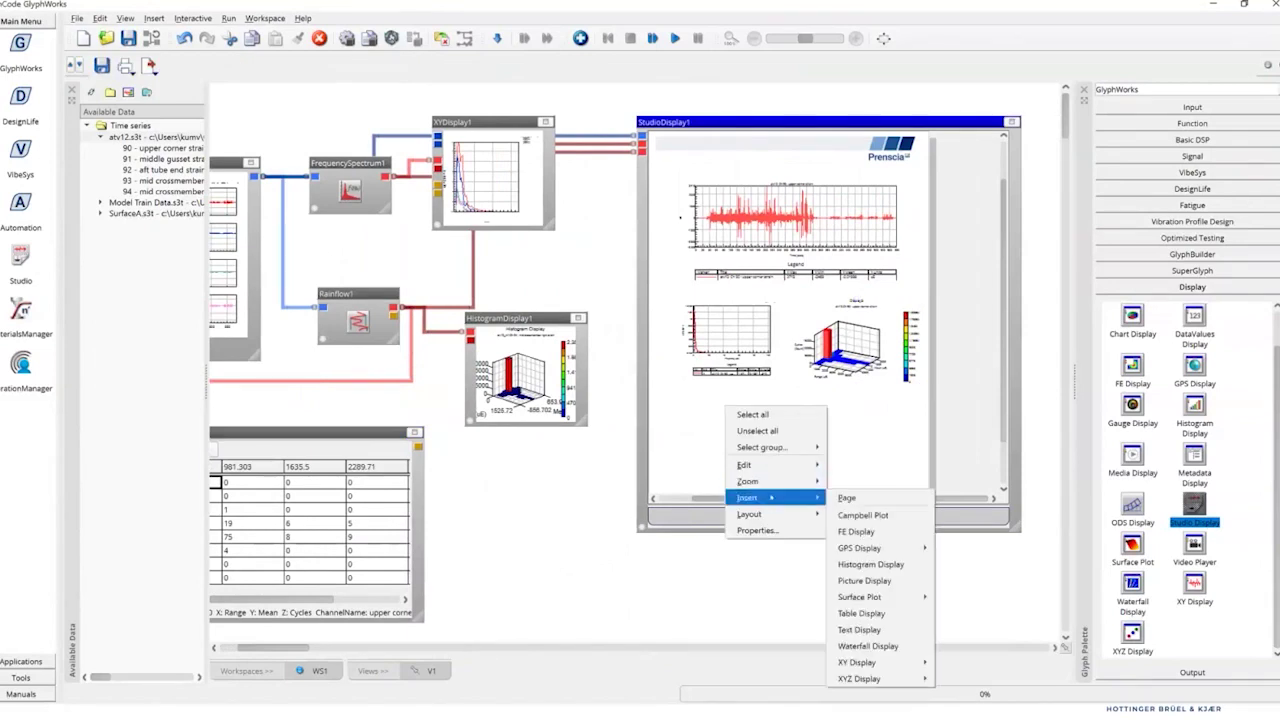
pyautogui.click(870, 613)
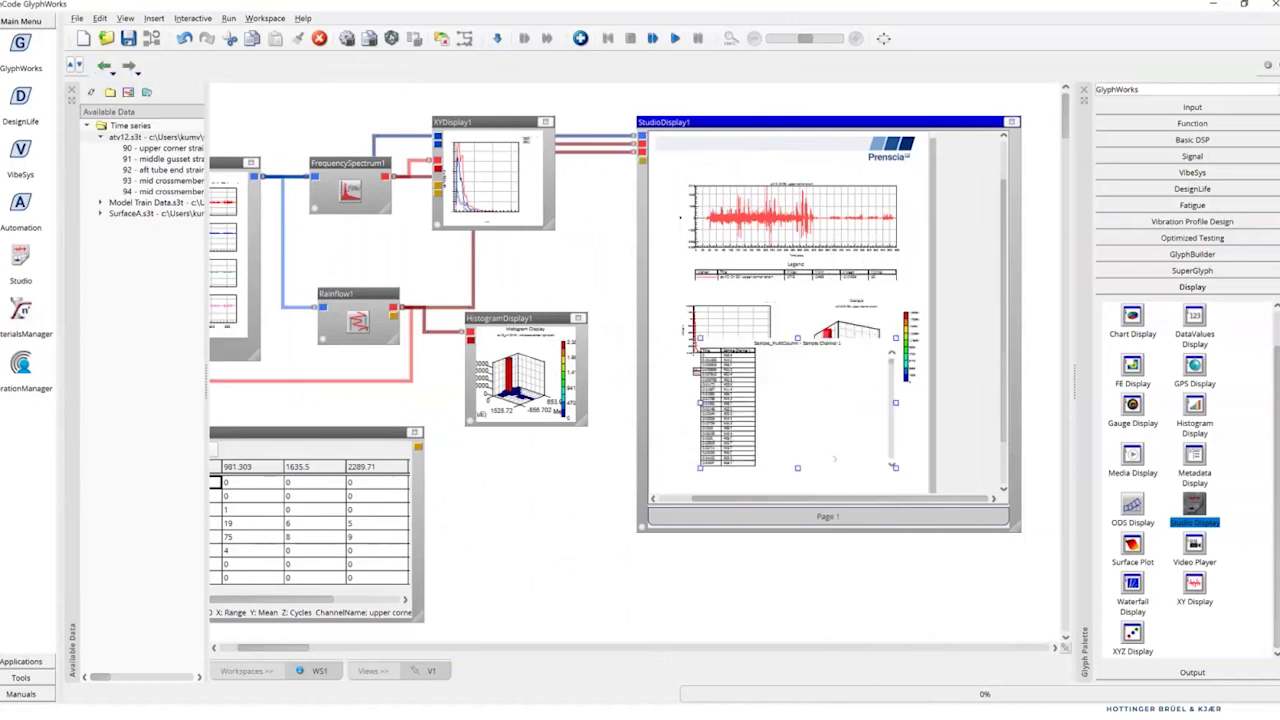
pyautogui.click(821, 442)
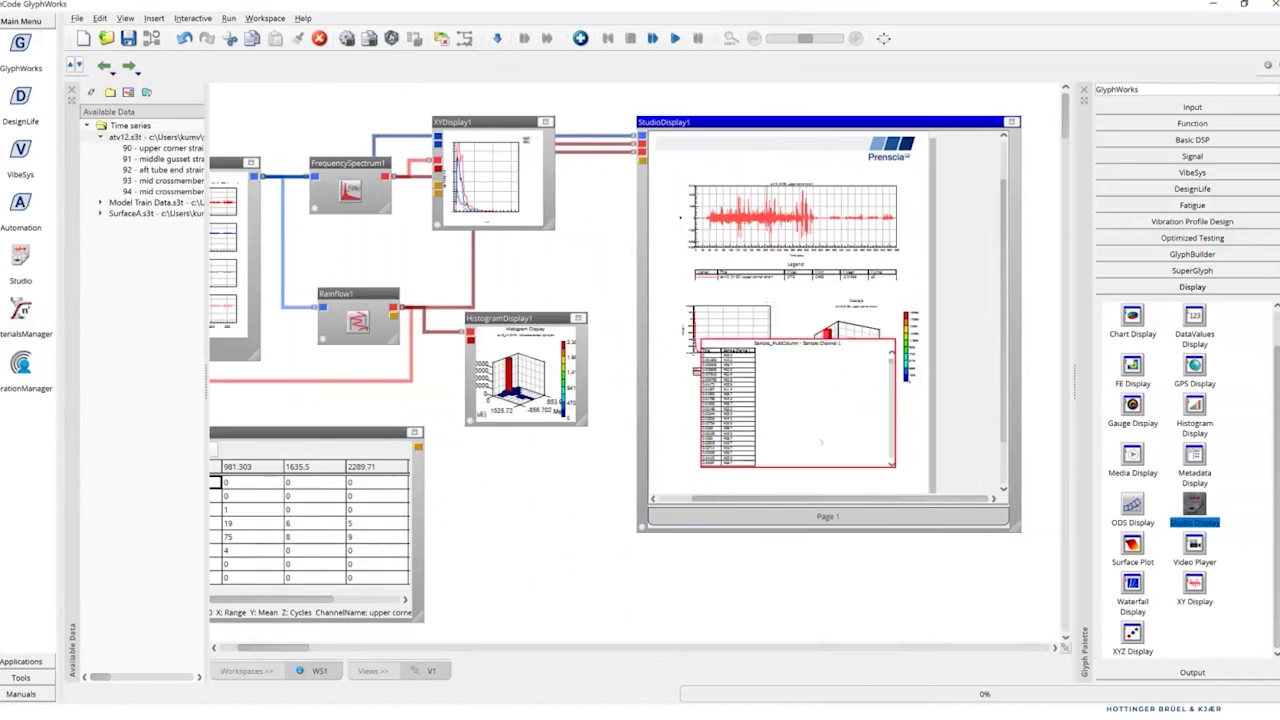
pyautogui.click(823, 460)
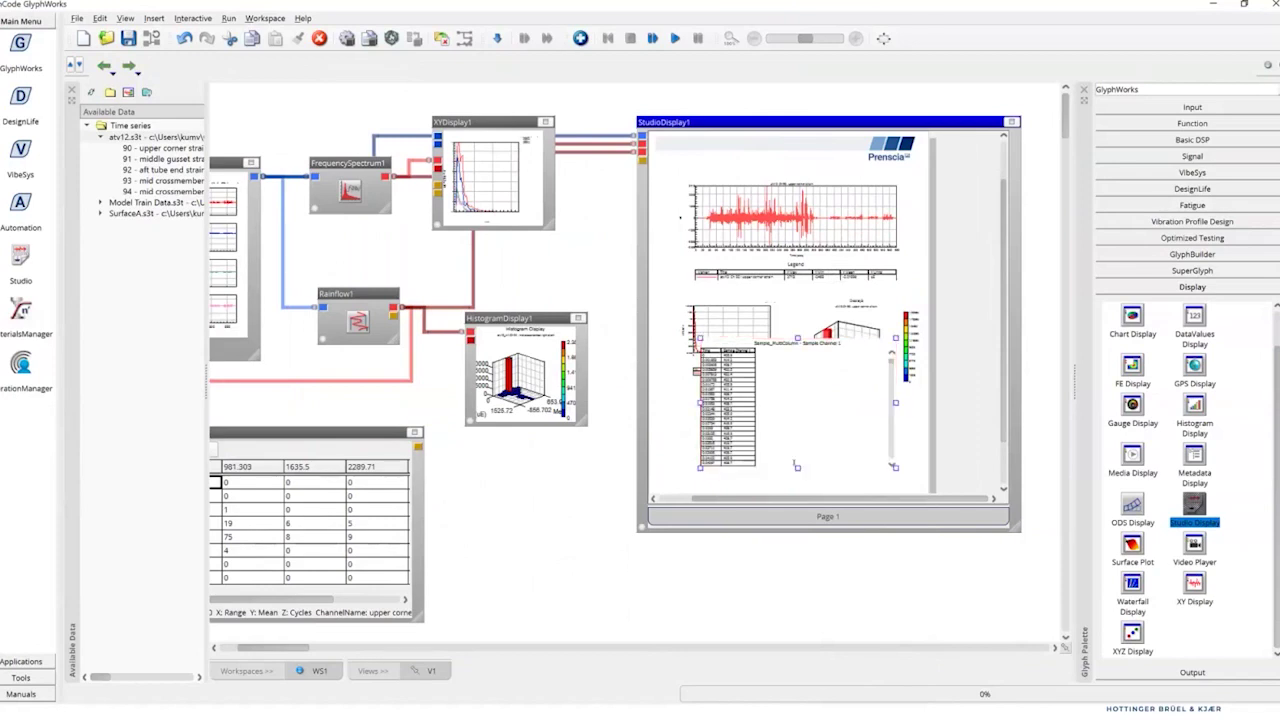
pyautogui.moveTo(796, 465); pyautogui.dragTo(797, 408)
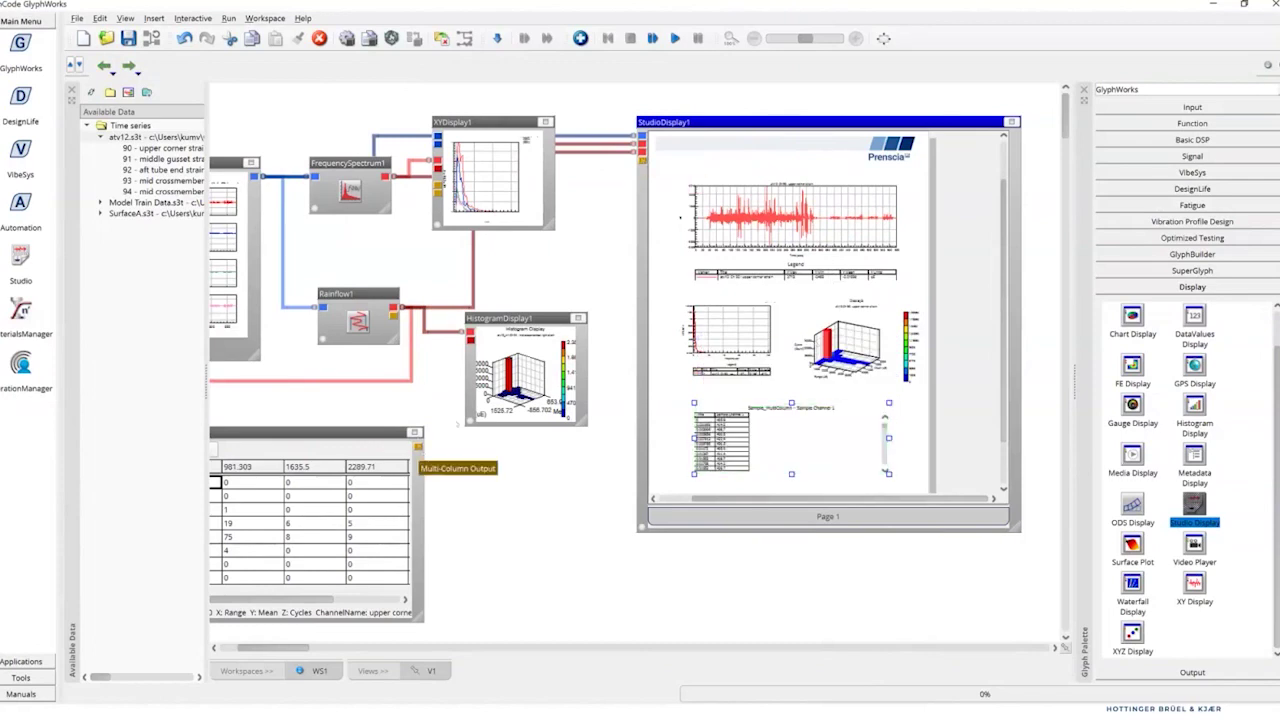
# Connect the Multi-Column Output of DataValuesDisplay1 to the multi-column input of StudioDisplay1.
pyautogui.moveTo(418, 446); pyautogui.dragTo(790, 437)
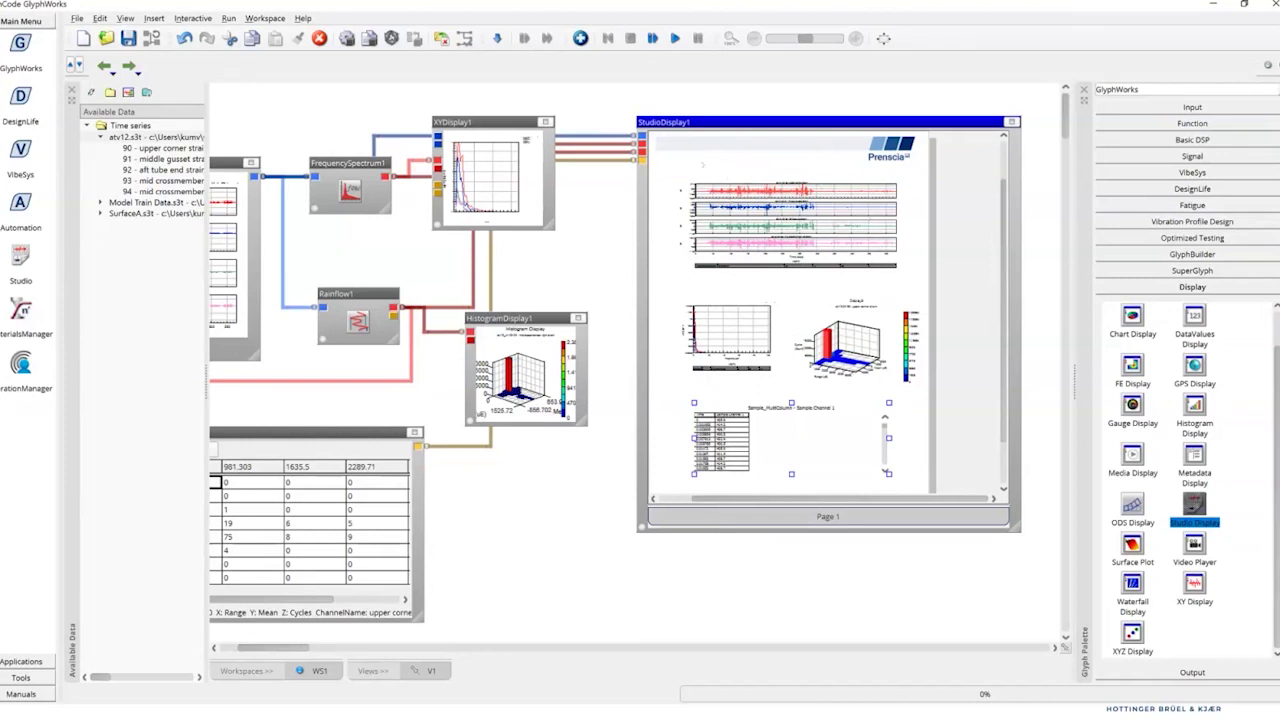
# Insert a Text Display on the report page containing the text "Filename =", with input pads created.
pyautogui.rightClick(701, 169)
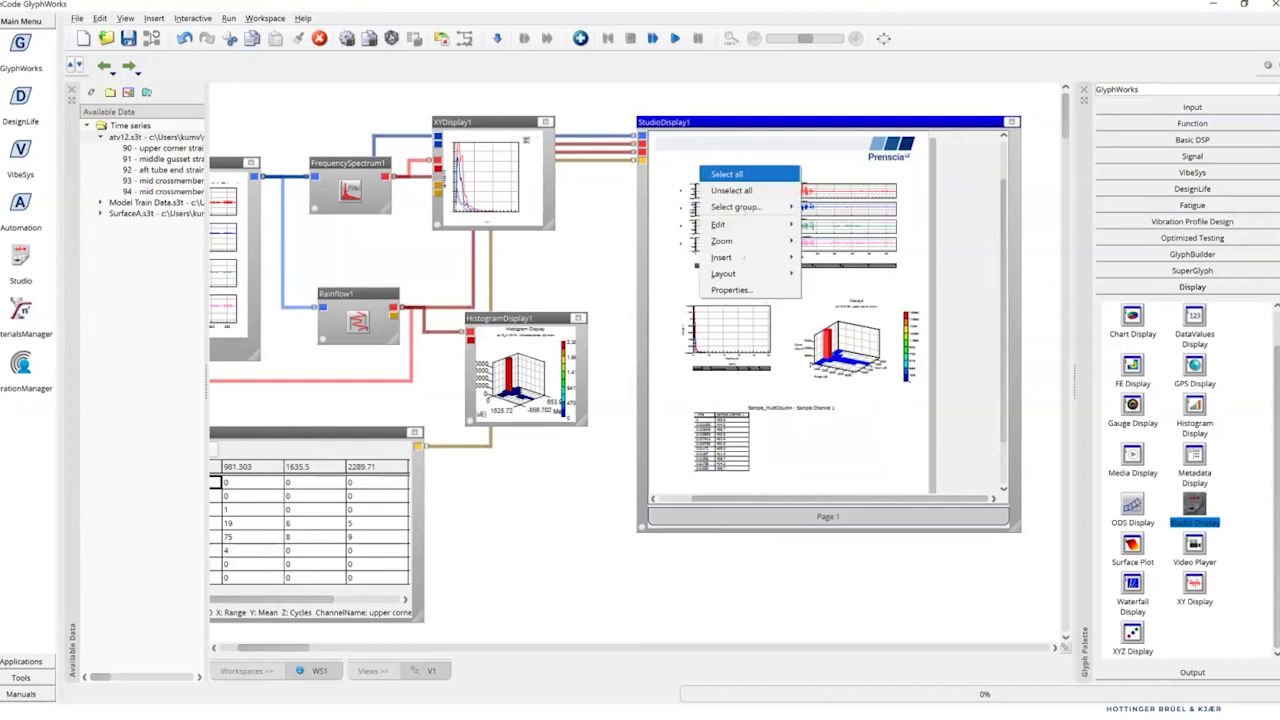
pyautogui.moveTo(744, 261)
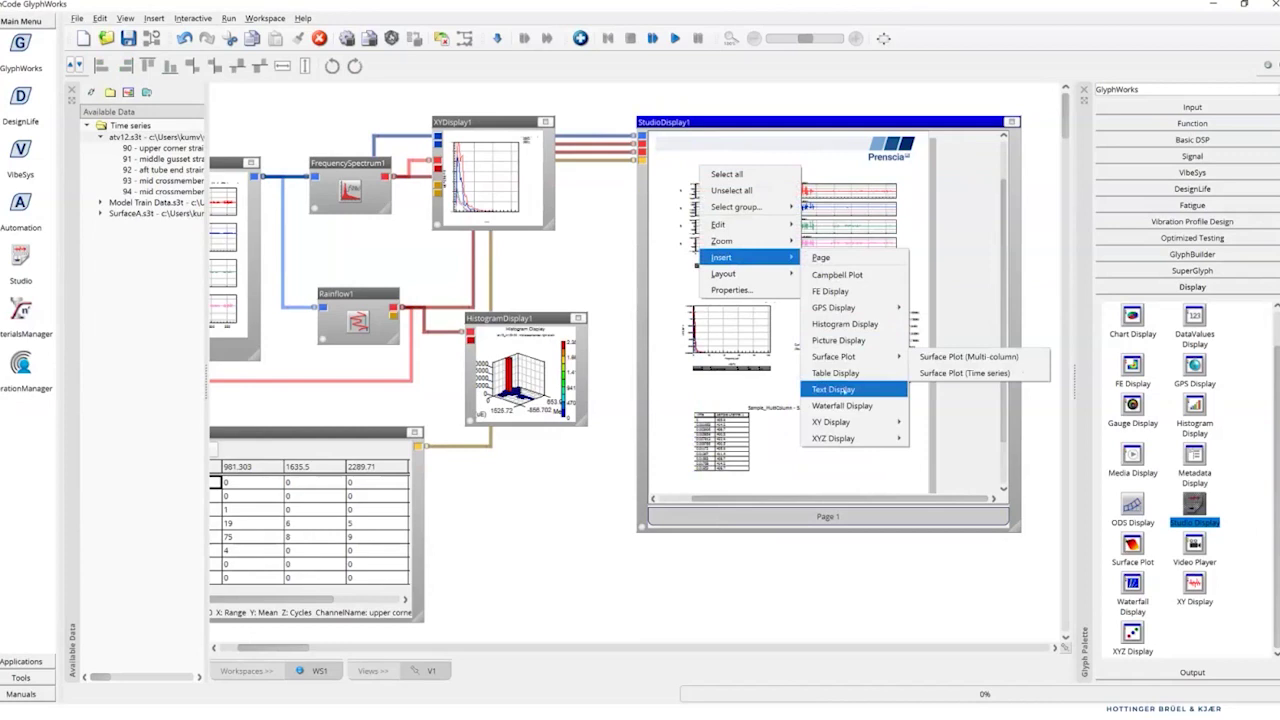
pyautogui.click(846, 389)
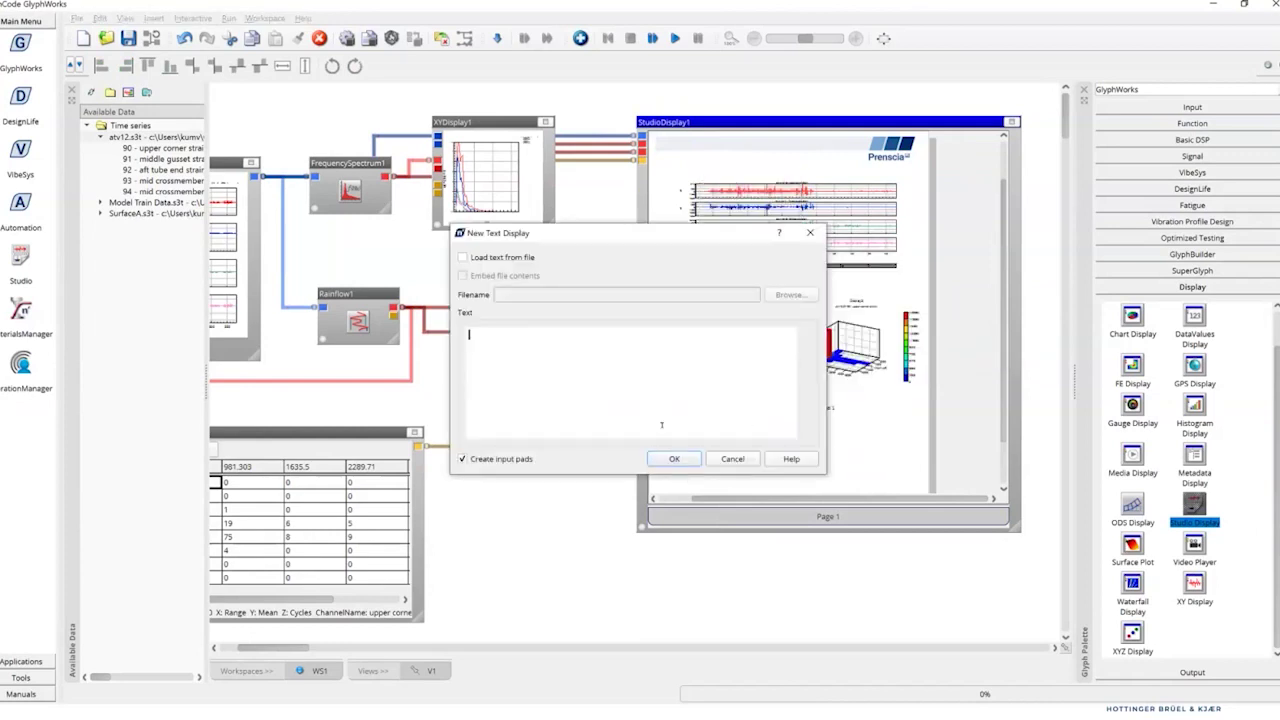
pyautogui.write('Fi')
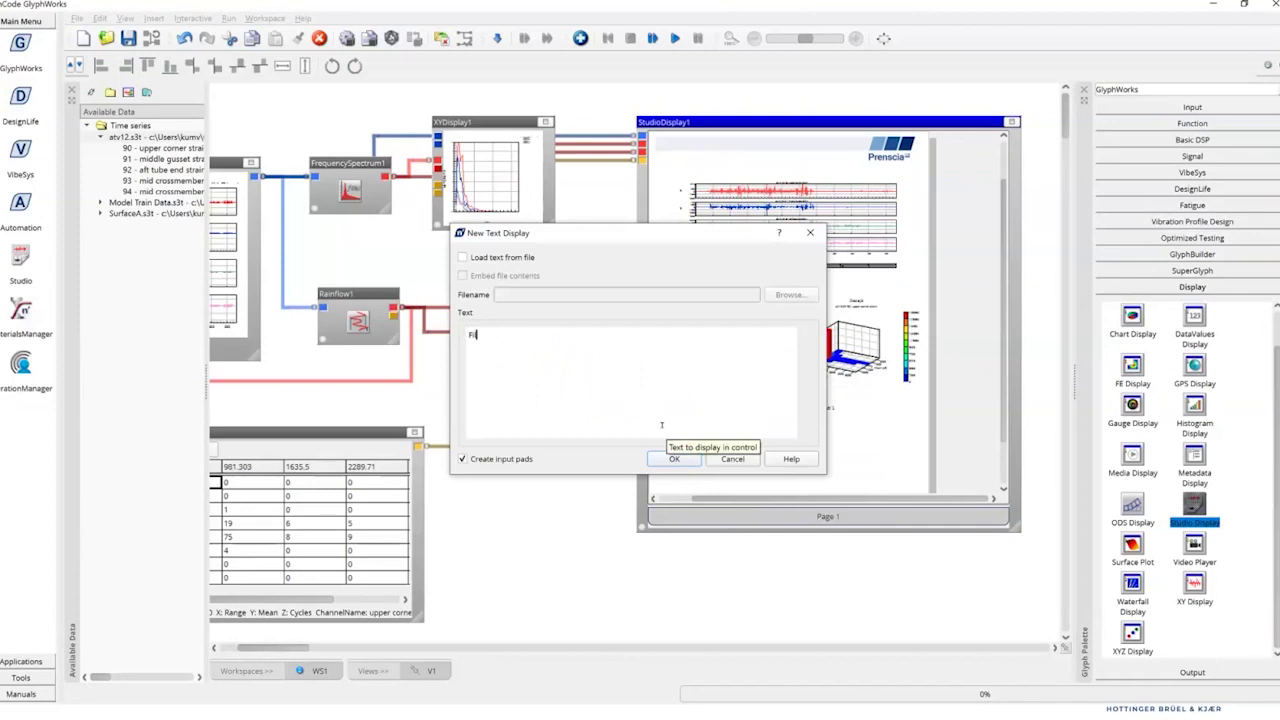
pyautogui.write('lename =')
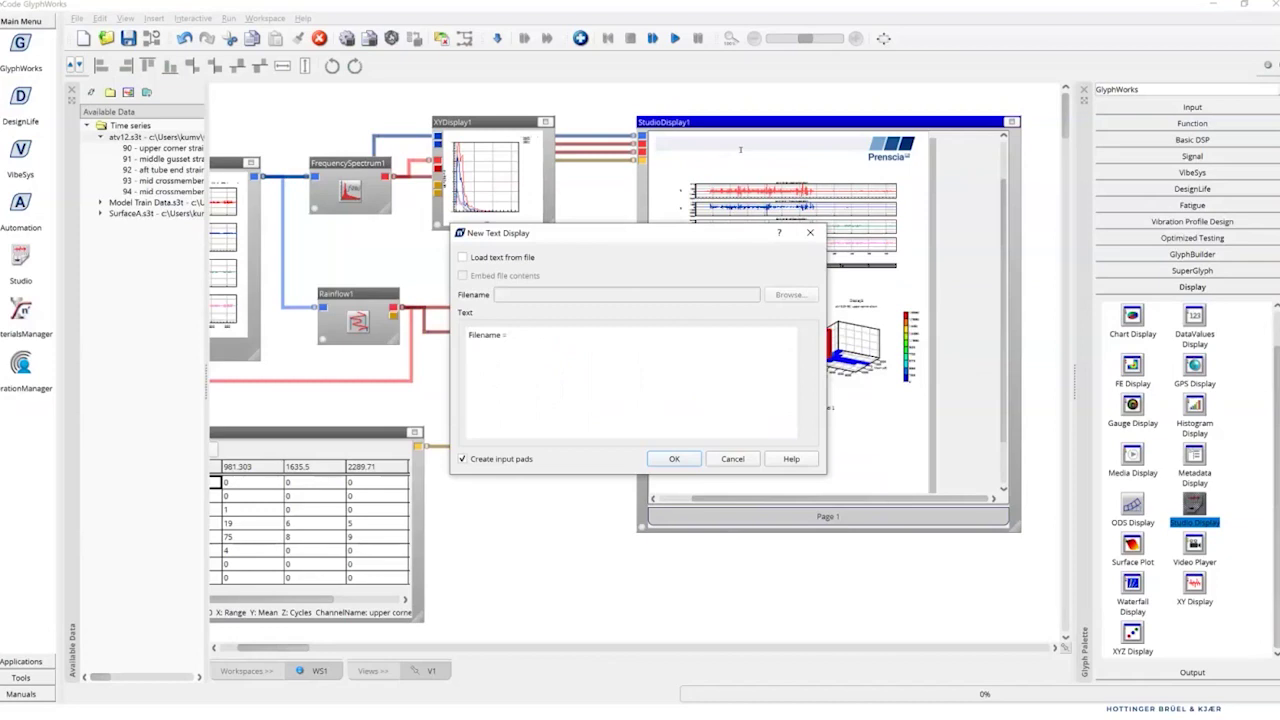
pyautogui.moveTo(584, 232); pyautogui.dragTo(740, 151)
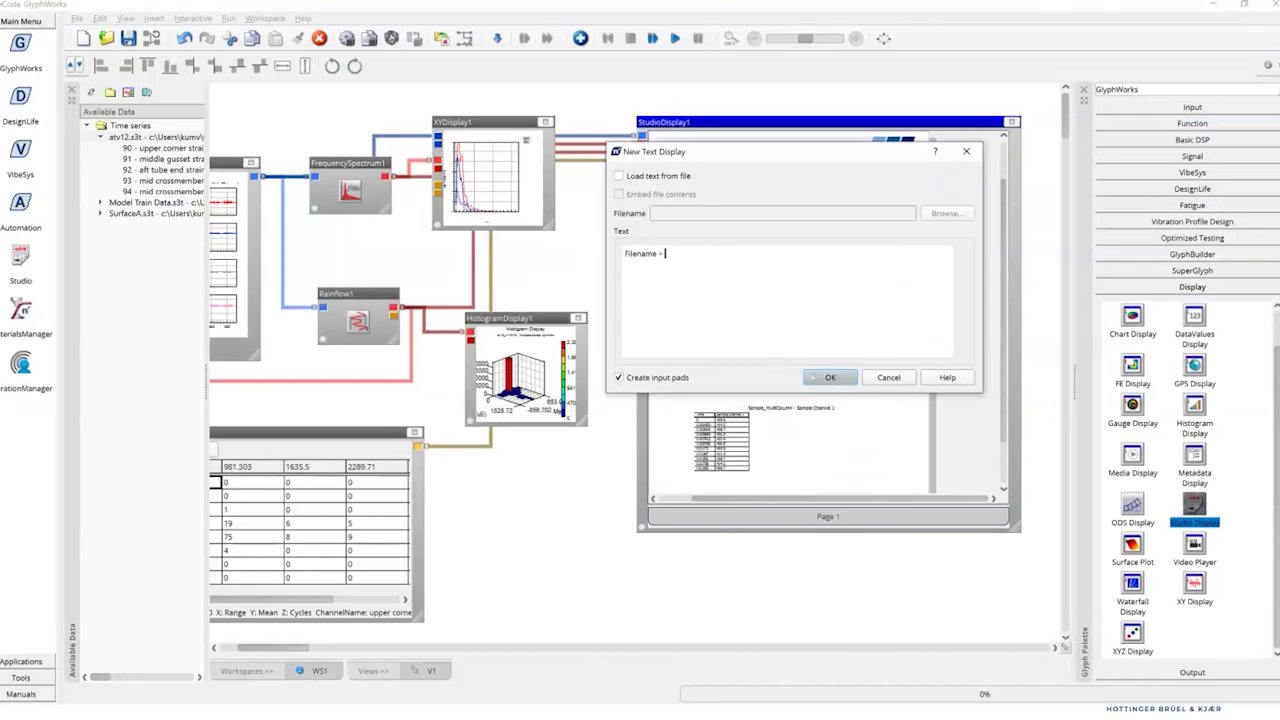
pyautogui.click(828, 377)
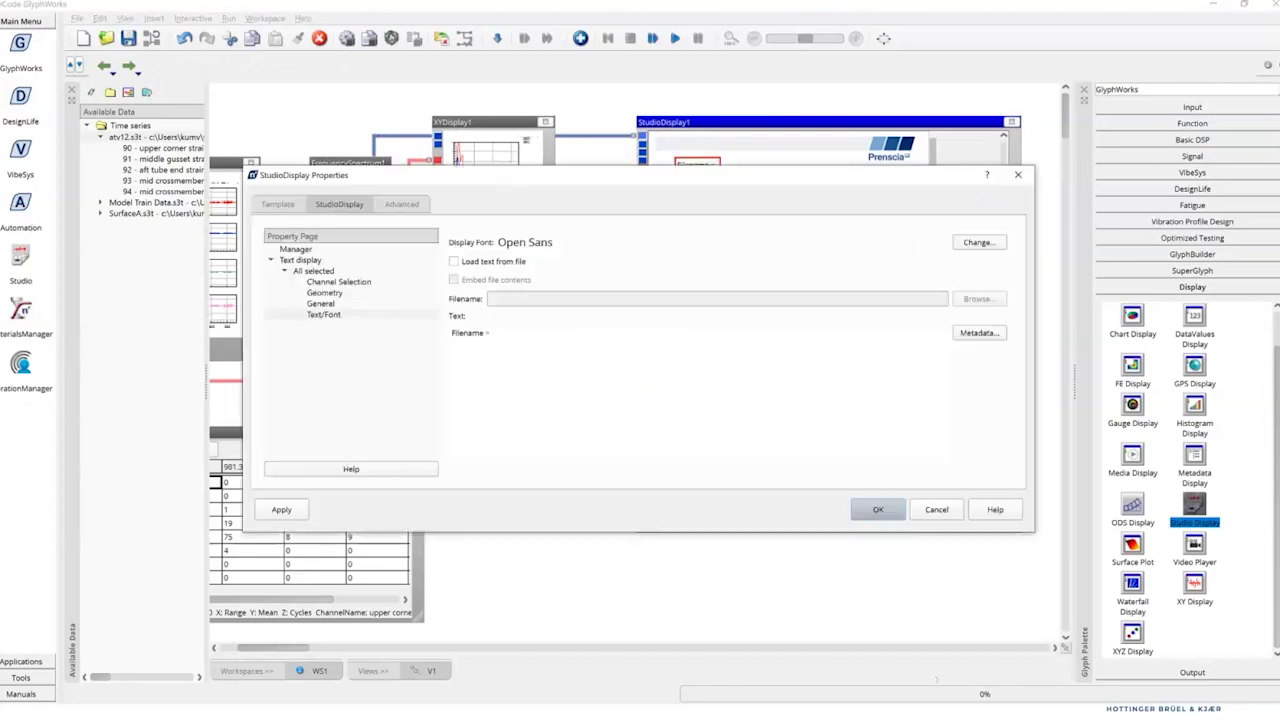
# Append the TestName metadata from Data1's InputTestInfo to the "Filename =" text display and apply it.
pyautogui.click(523, 333)
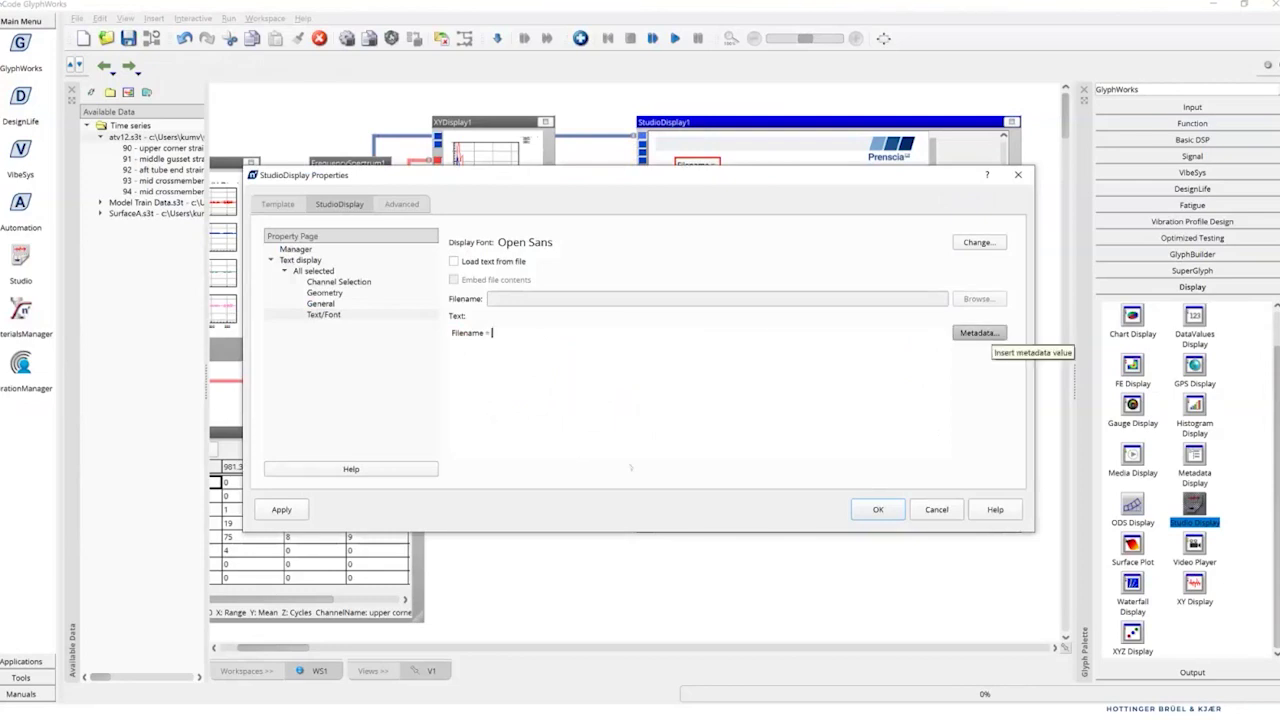
pyautogui.click(988, 333)
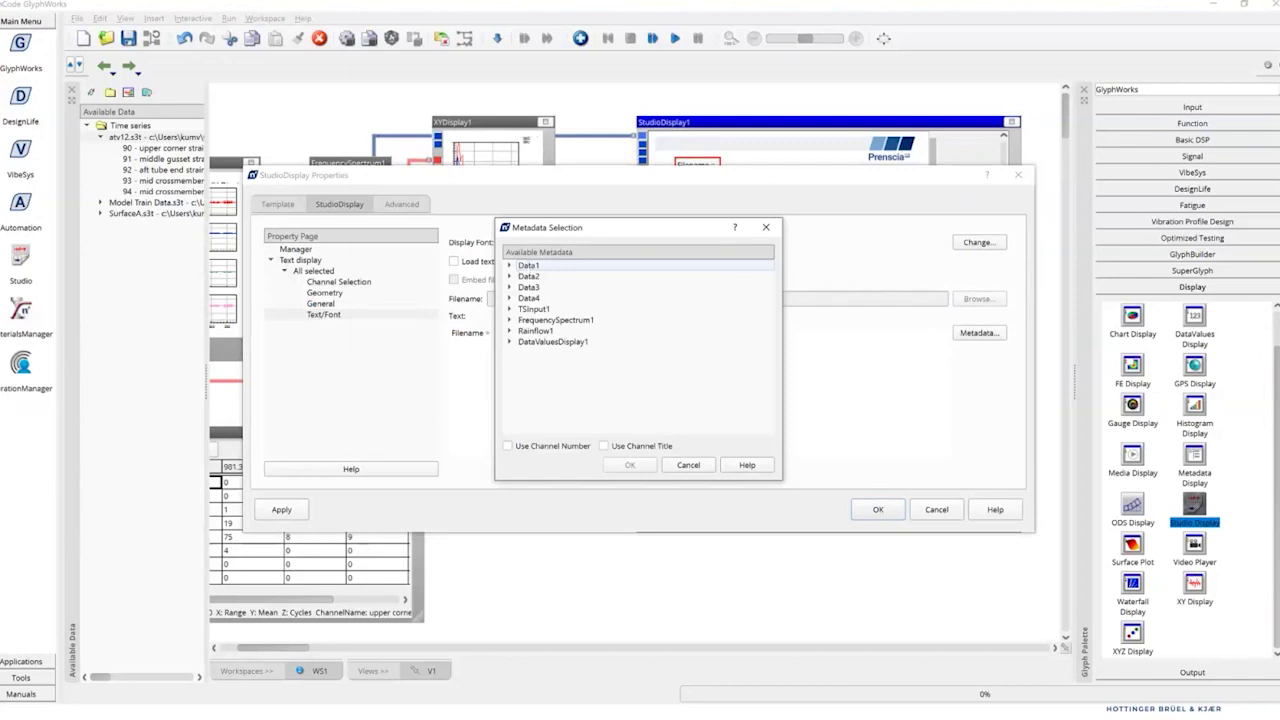
pyautogui.click(509, 265)
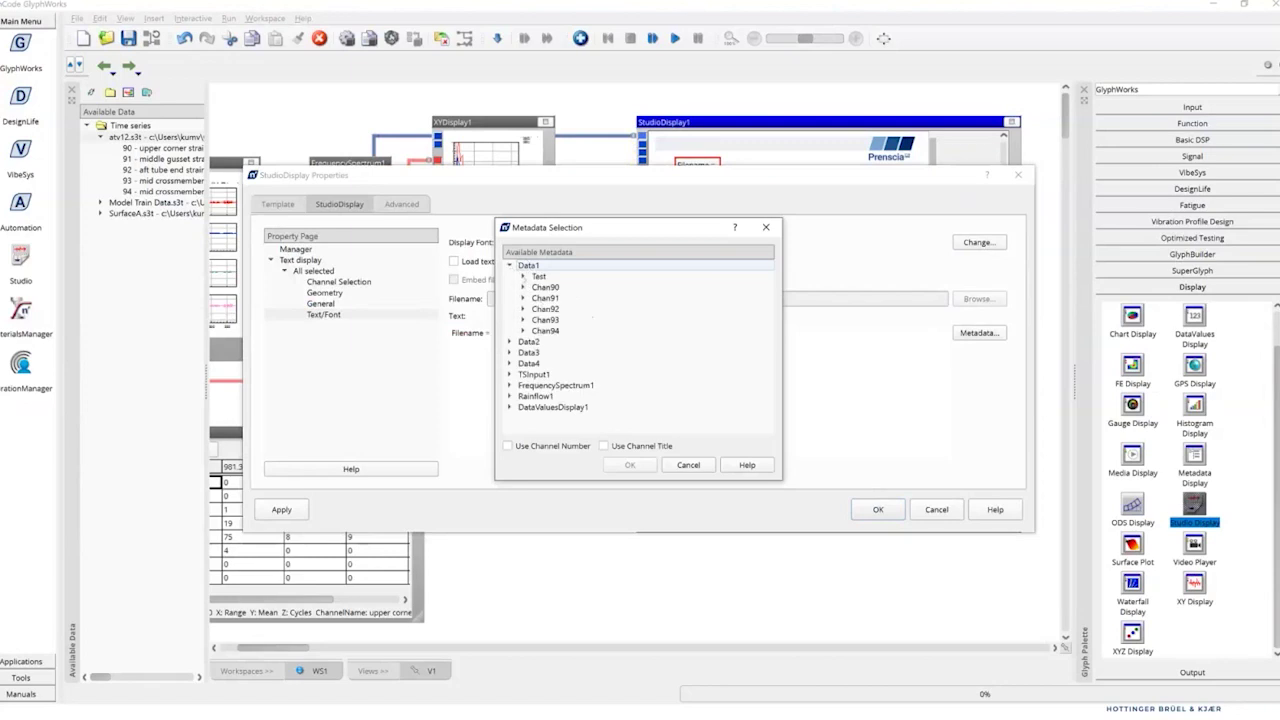
pyautogui.click(522, 276)
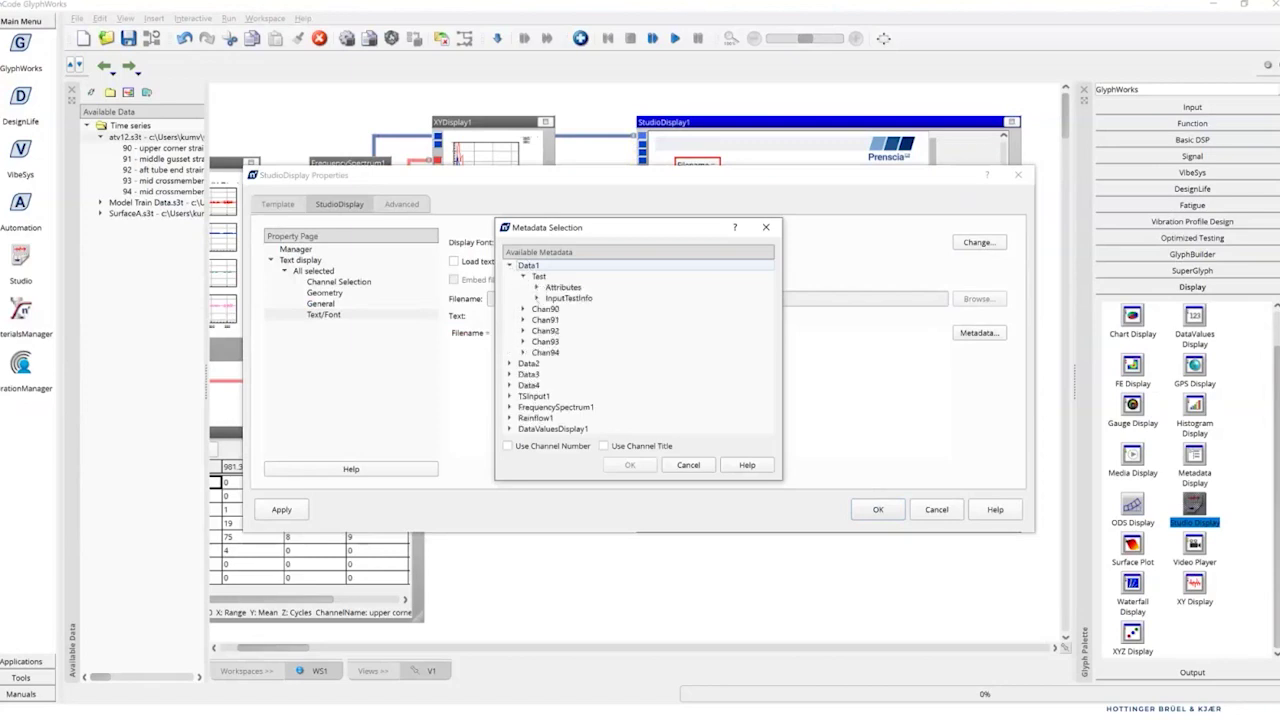
pyautogui.click(536, 298)
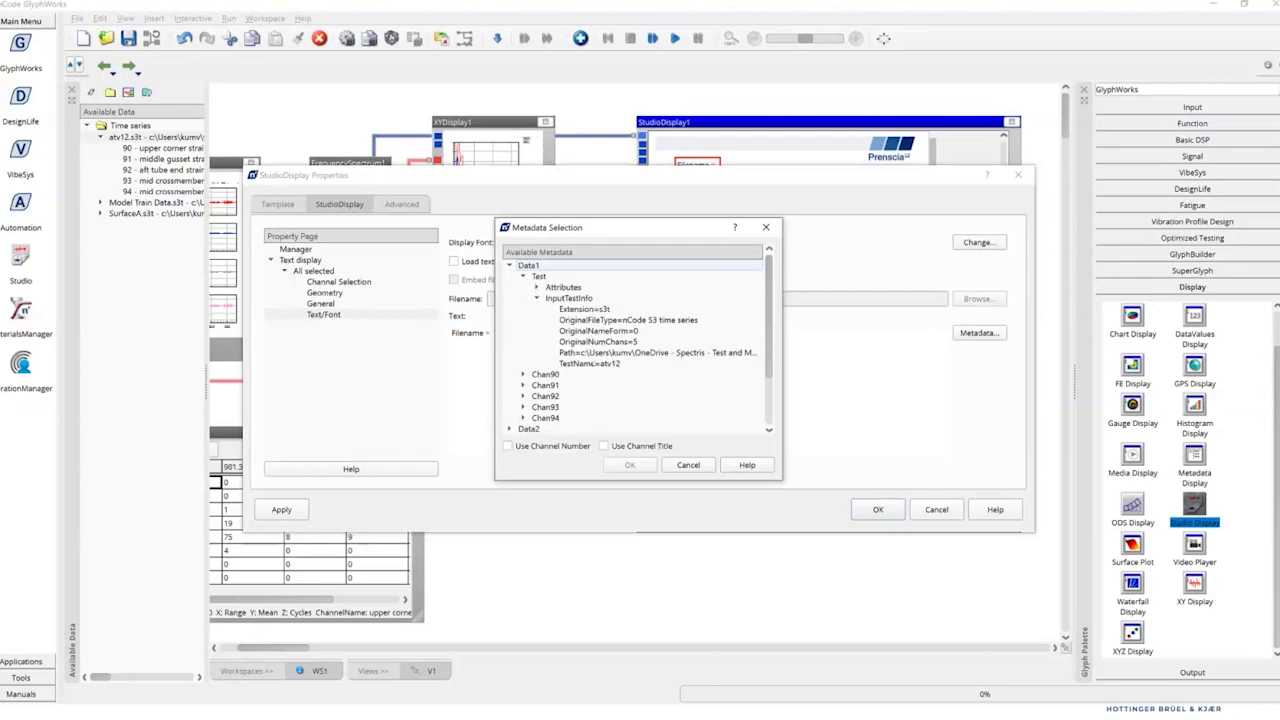
pyautogui.click(570, 363)
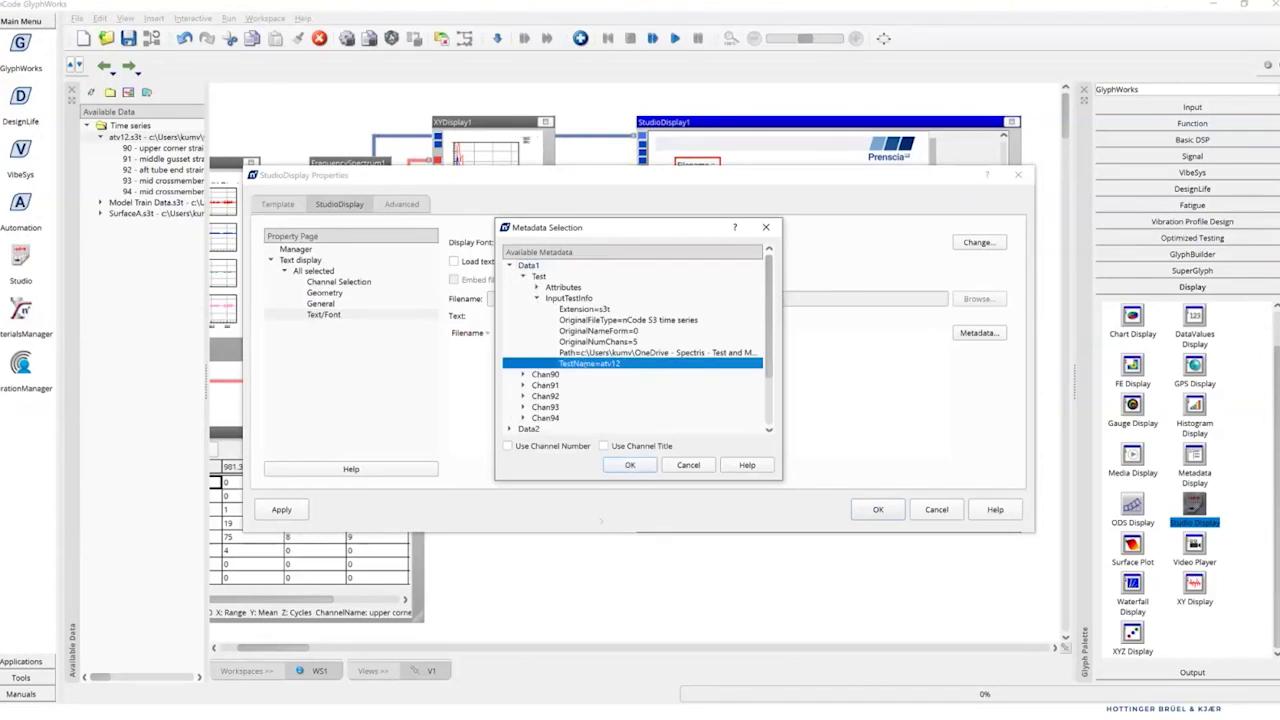
pyautogui.click(627, 465)
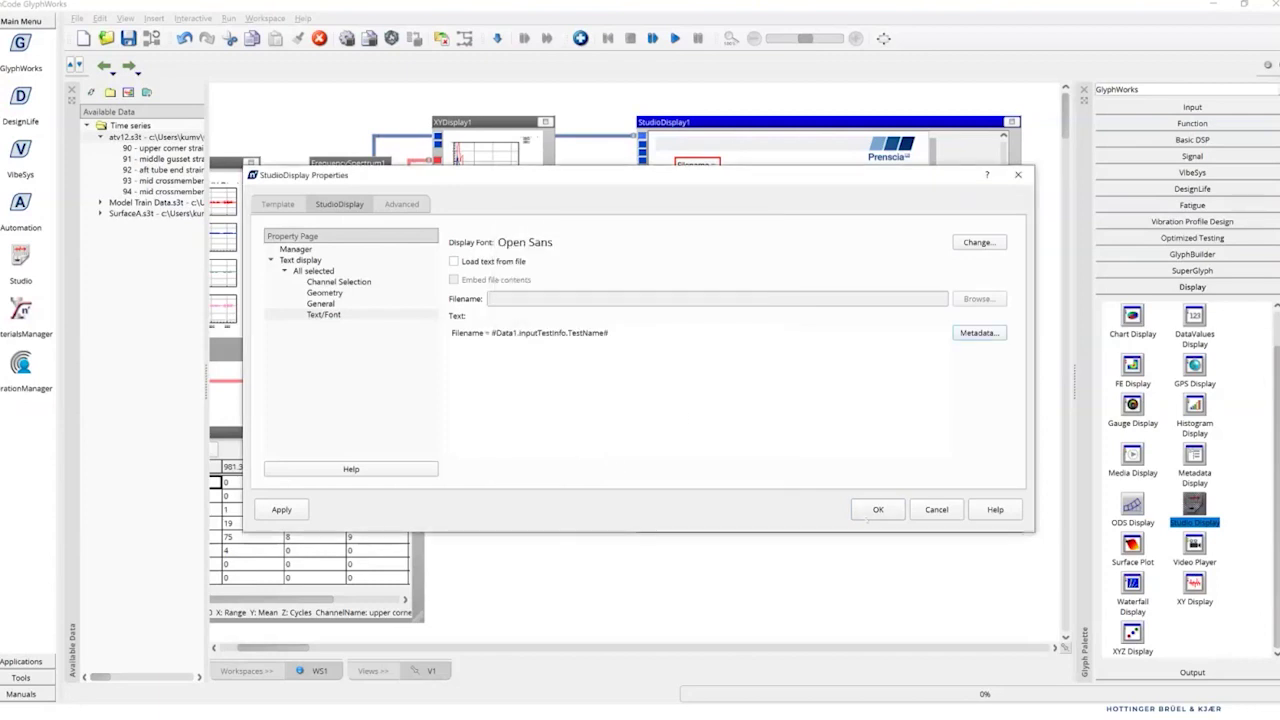
pyautogui.click(858, 506)
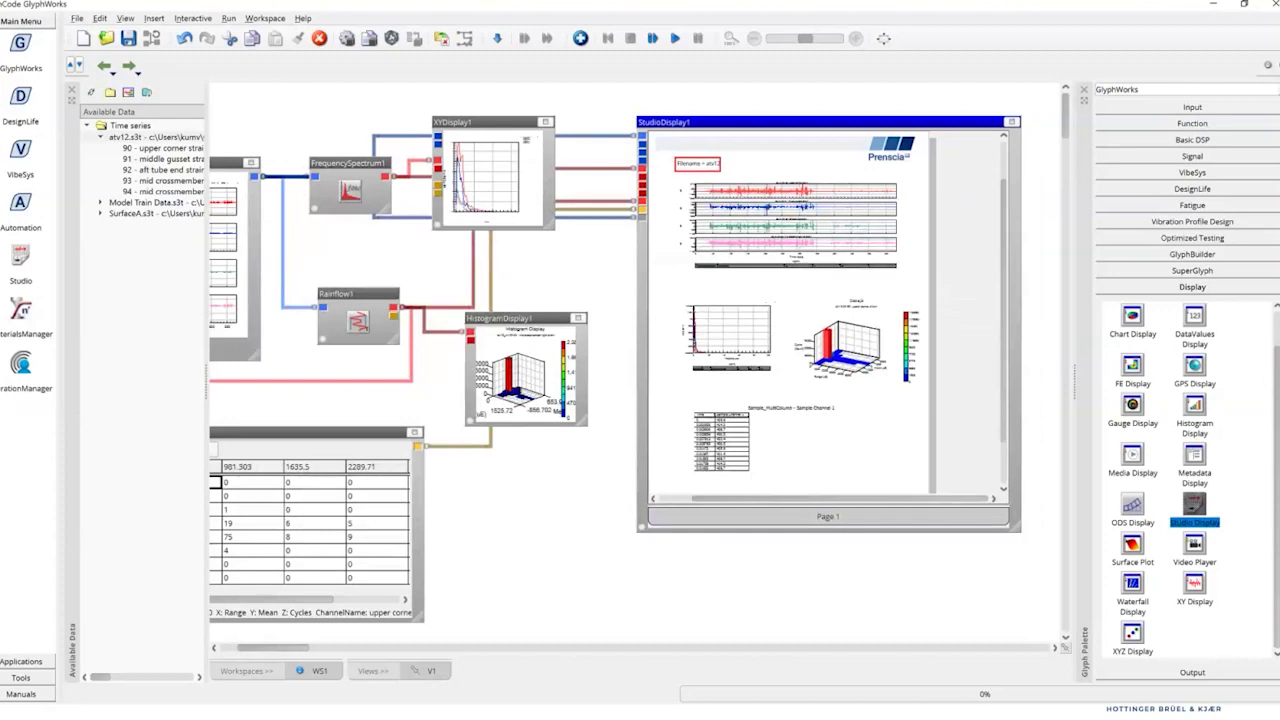
# Enlarge the Filename text display and reduce the height of the table display to free space at the page bottom.
pyautogui.click(697, 164)
pyautogui.moveTo(722, 164); pyautogui.dragTo(753, 164)
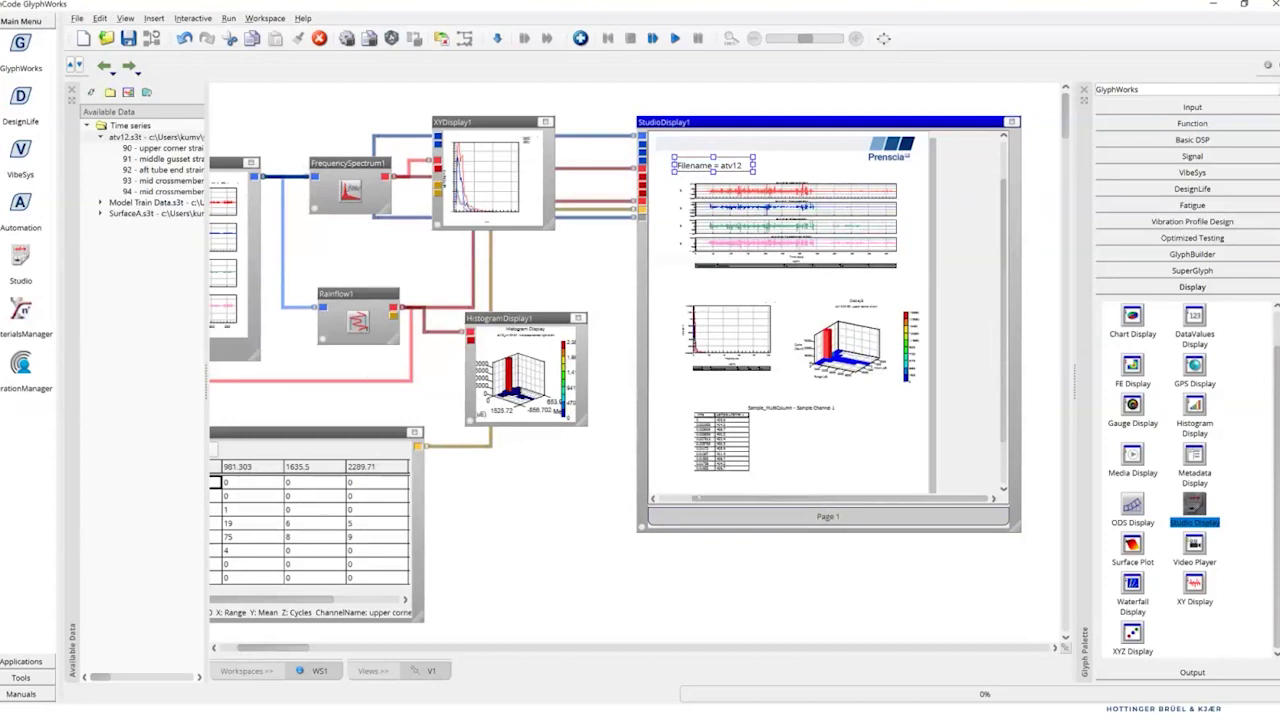
pyautogui.click(766, 455)
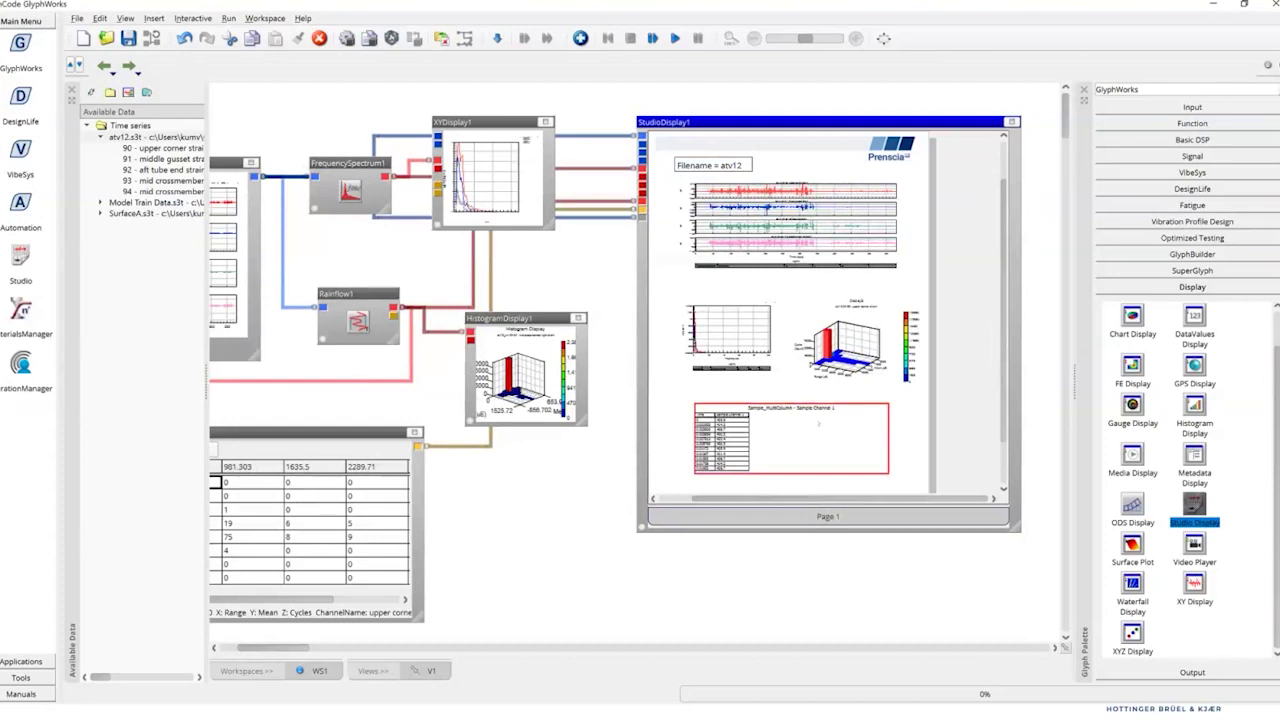
pyautogui.click(766, 455)
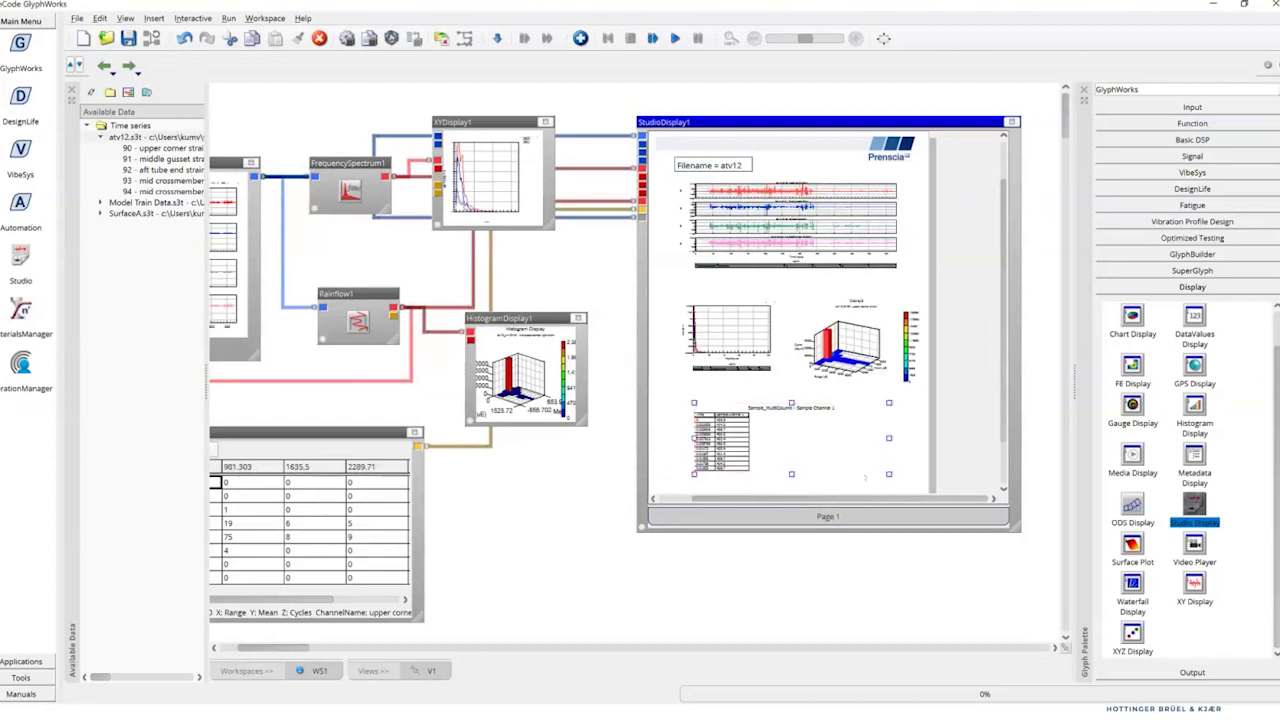
pyautogui.moveTo(797, 448); pyautogui.dragTo(793, 455)
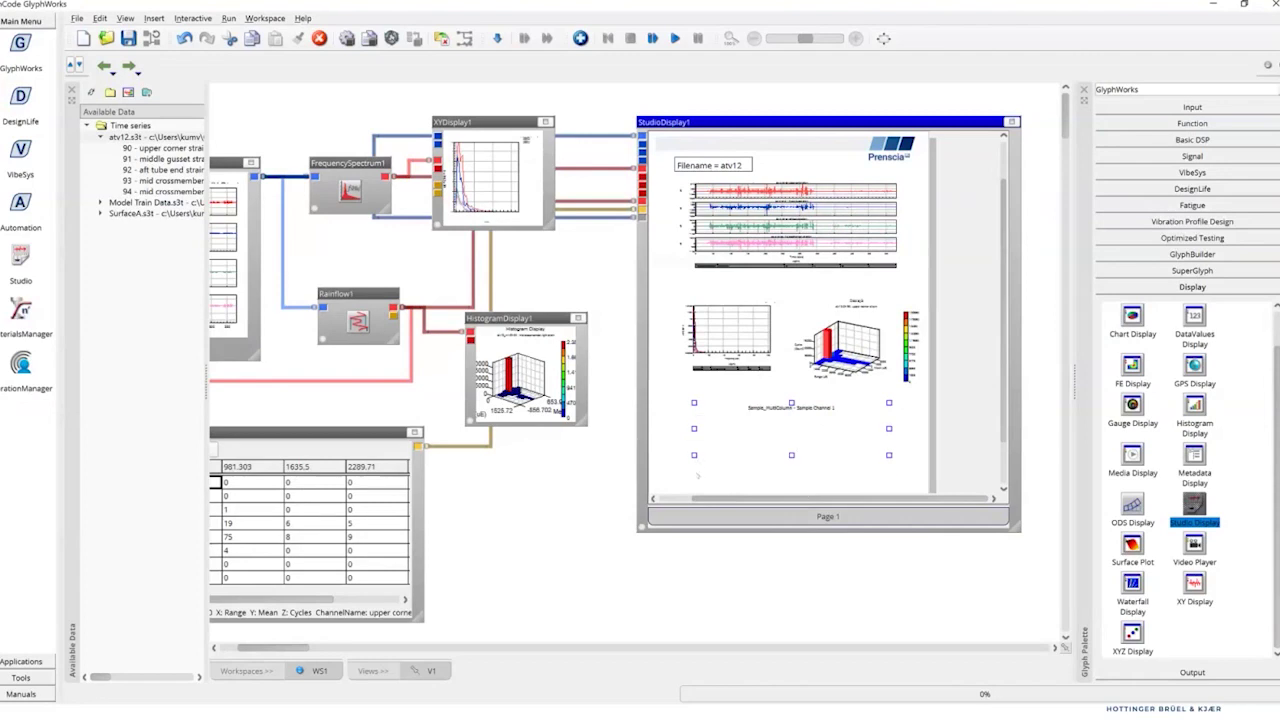
# Insert a Text Display reading "Date = eval(date(1)) time = eval(time(1))" with input pads, and place it below the table display.
pyautogui.click(697, 475)
pyautogui.rightClick(702, 470)
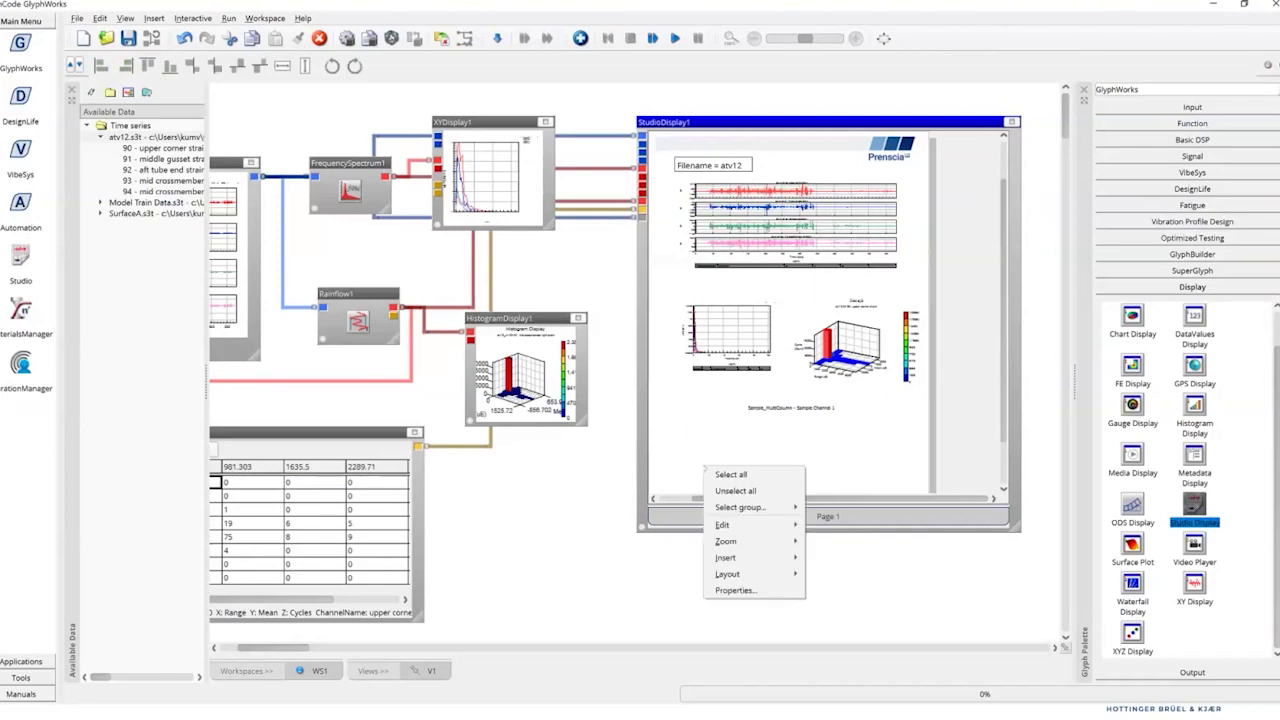
pyautogui.moveTo(740, 524)
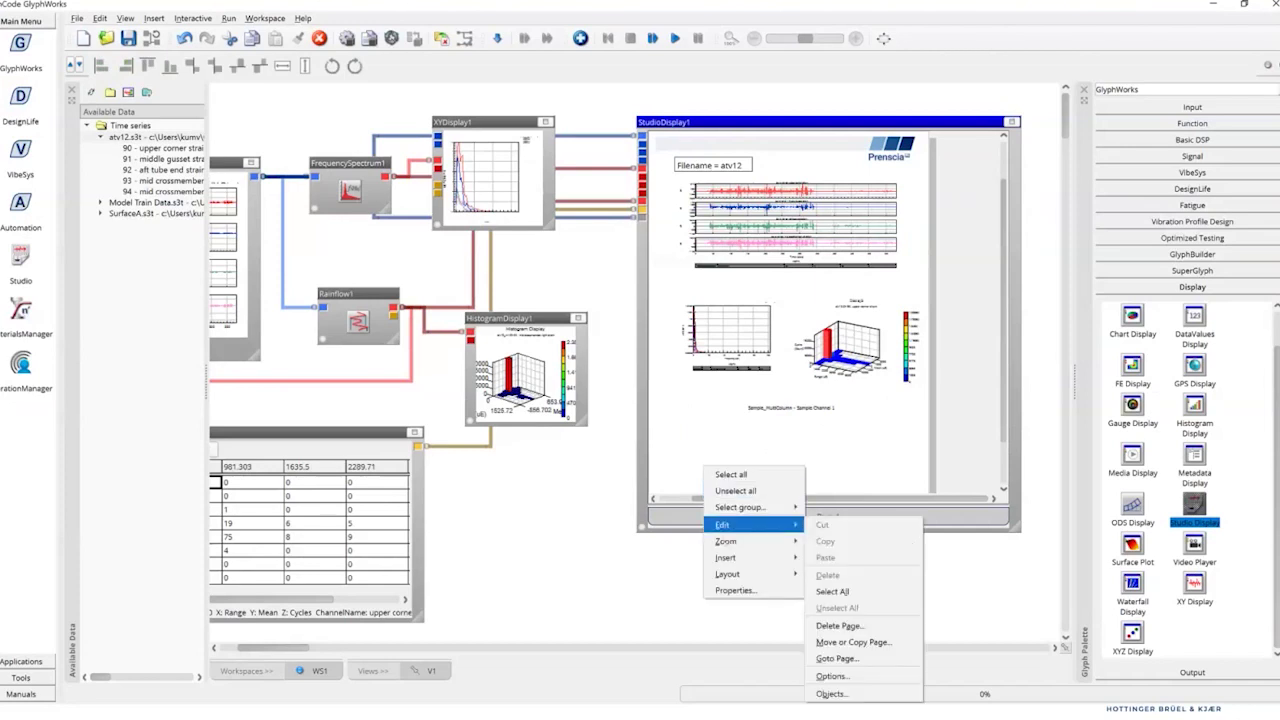
pyautogui.rightClick(681, 470)
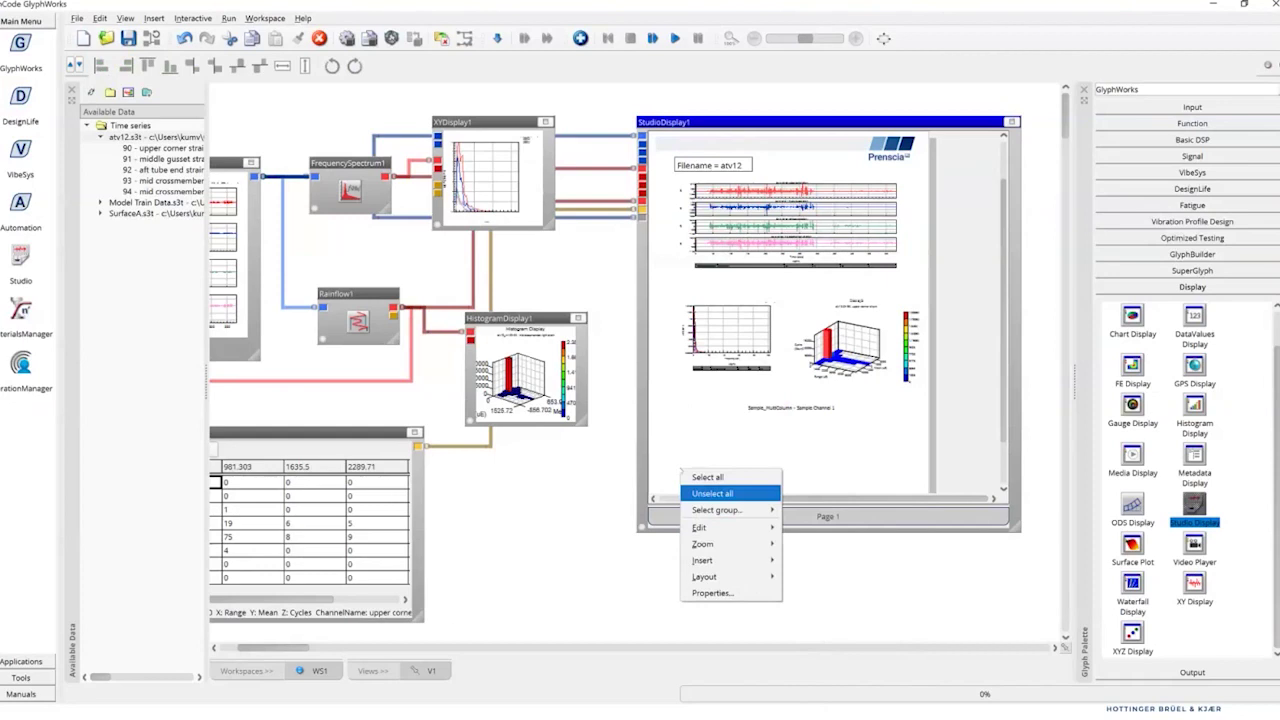
pyautogui.moveTo(720, 560)
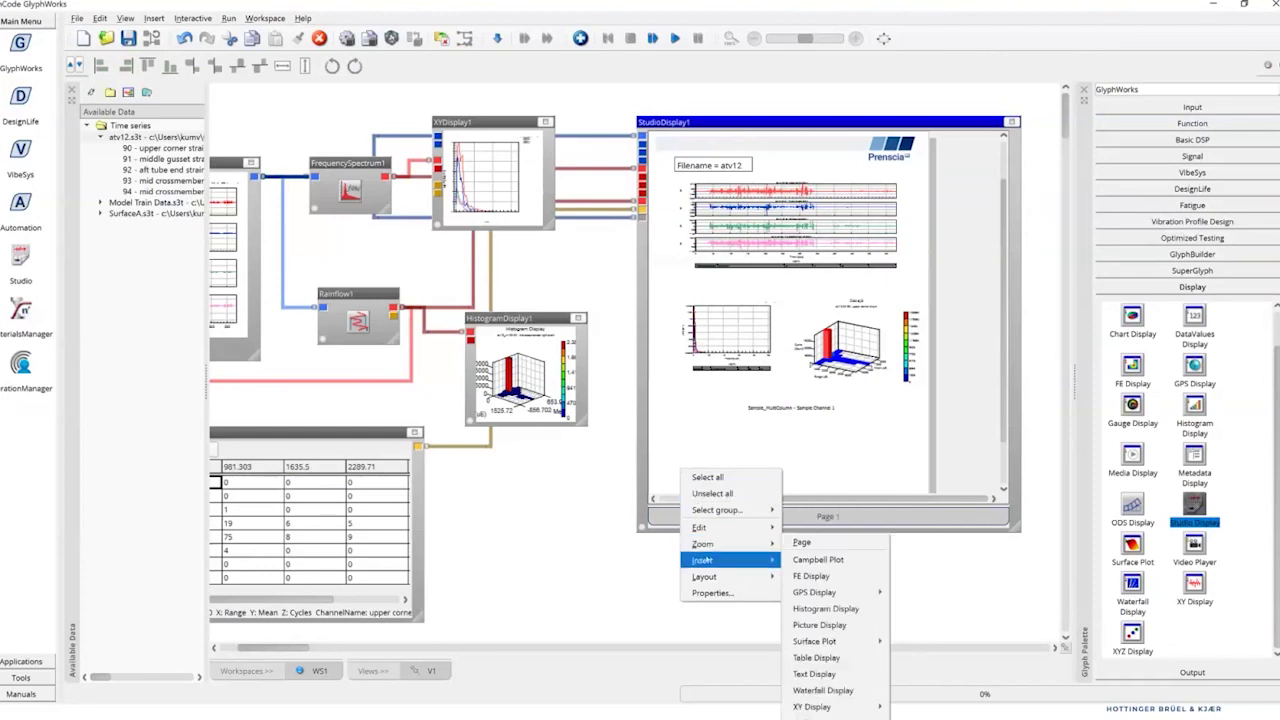
pyautogui.click(815, 675)
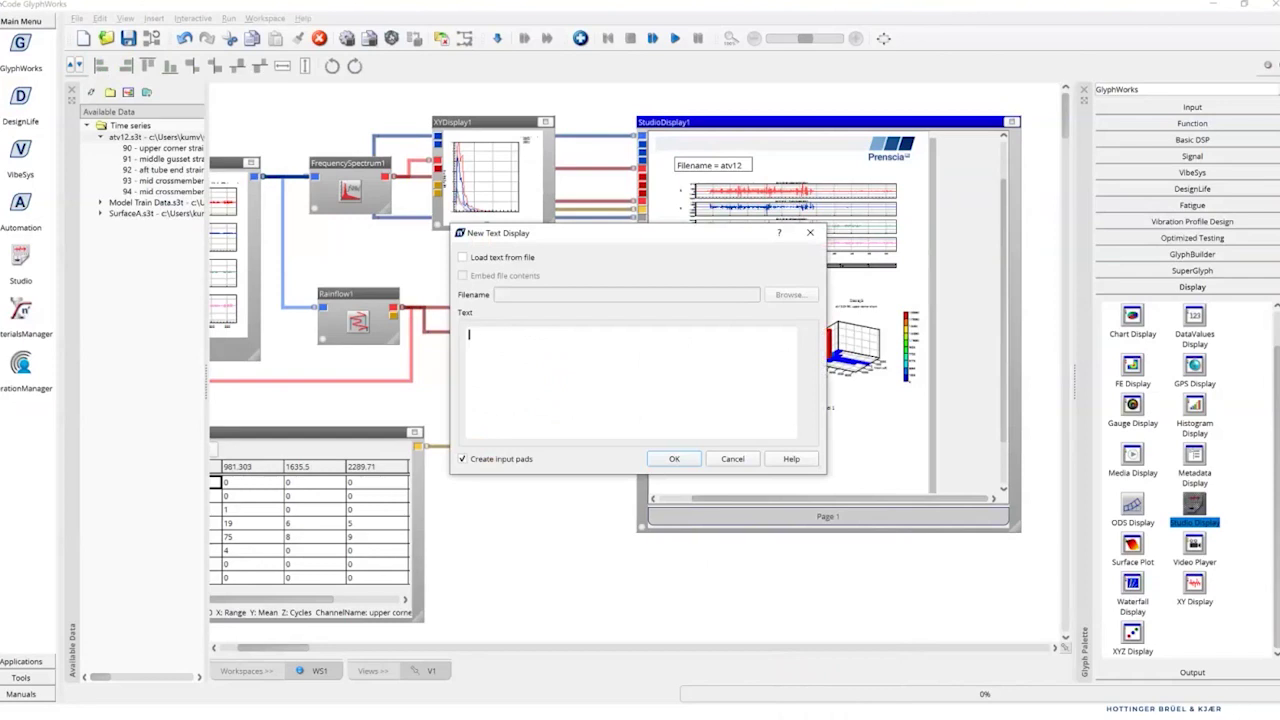
pyautogui.write('Date :')
pyautogui.write(' eval')
pyautogui.write('(date')
pyautogui.write('()')
pyautogui.write(')')
pyautogui.write('time')
pyautogui.write(' =')
pyautogui.write(' ev')
pyautogui.write('al')
pyautogui.write('(tim')
pyautogui.write('e)')
pyautogui.write('(1')
pyautogui.click(664, 462)
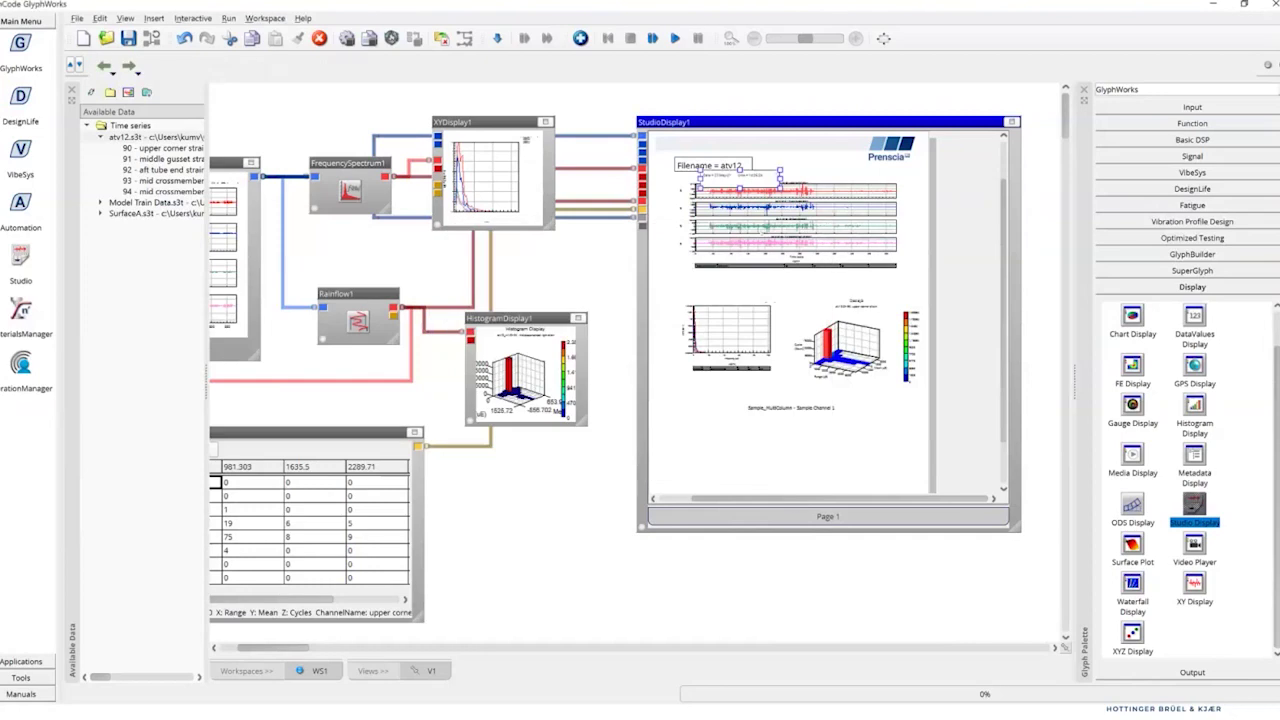
pyautogui.moveTo(752, 438); pyautogui.dragTo(748, 469)
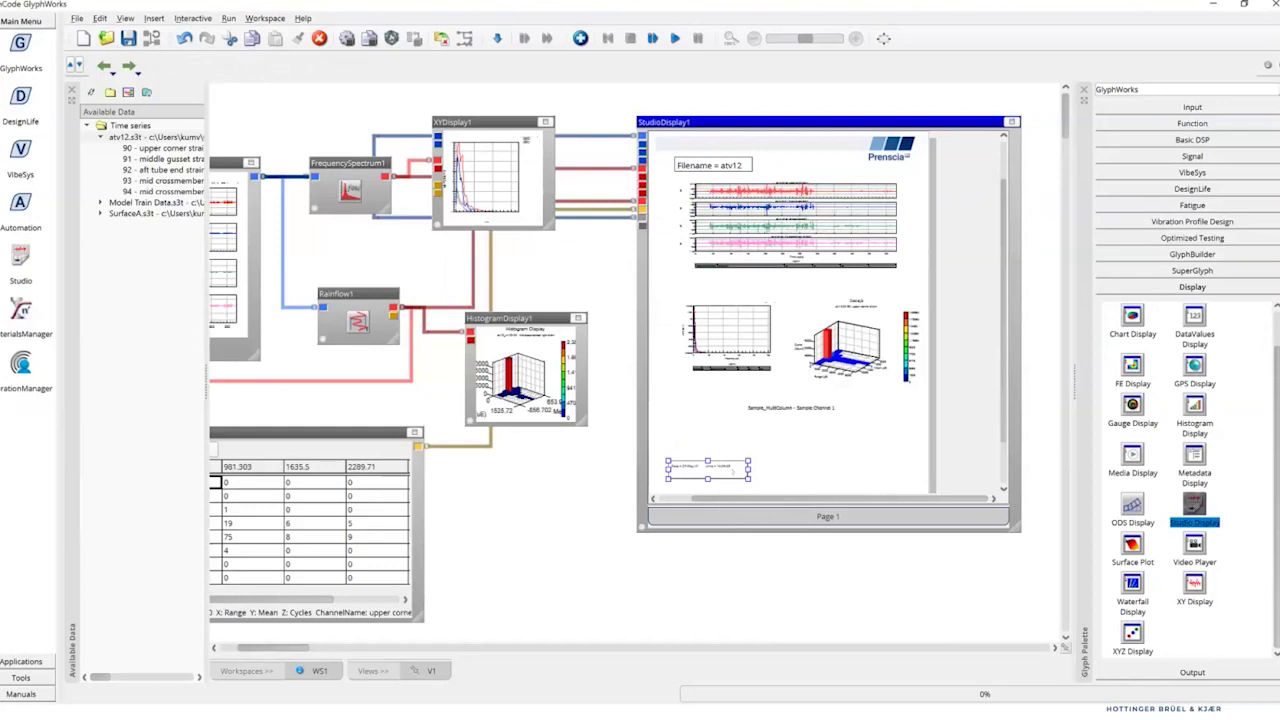
# Turn off Show Border and Word Wrap for the date and time text display.
pyautogui.doubleClick(748, 469)
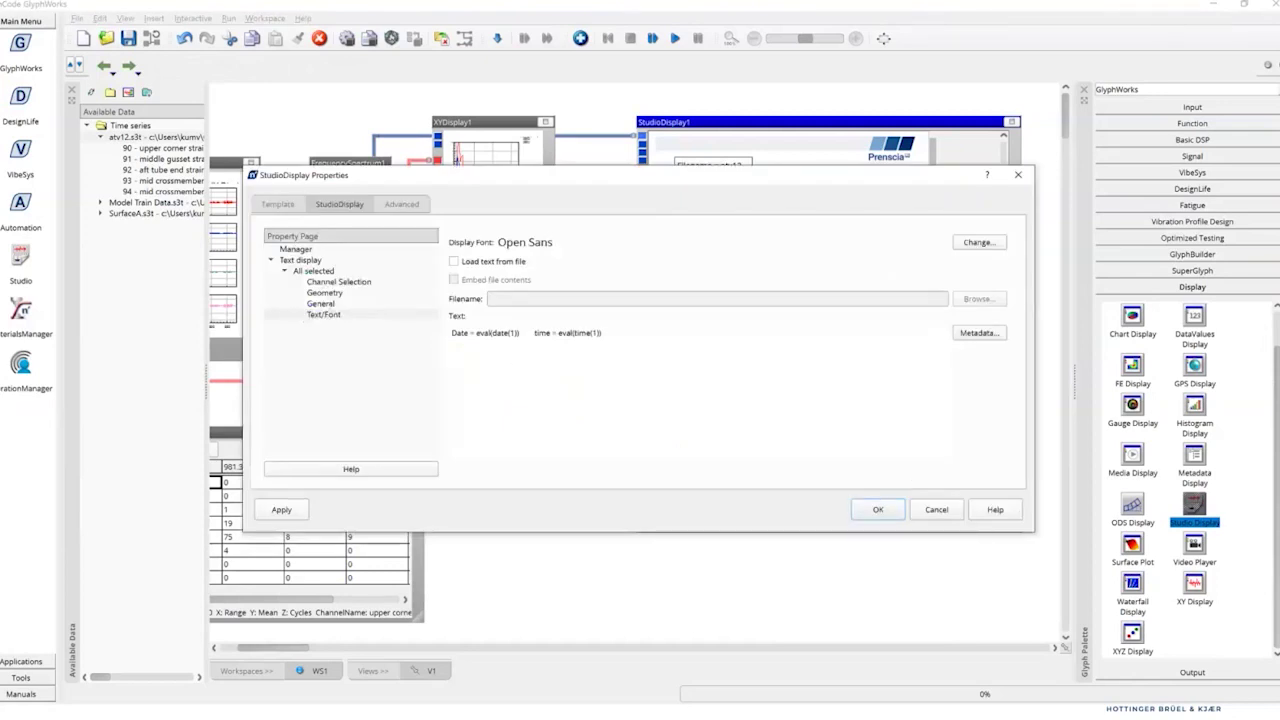
pyautogui.click(320, 303)
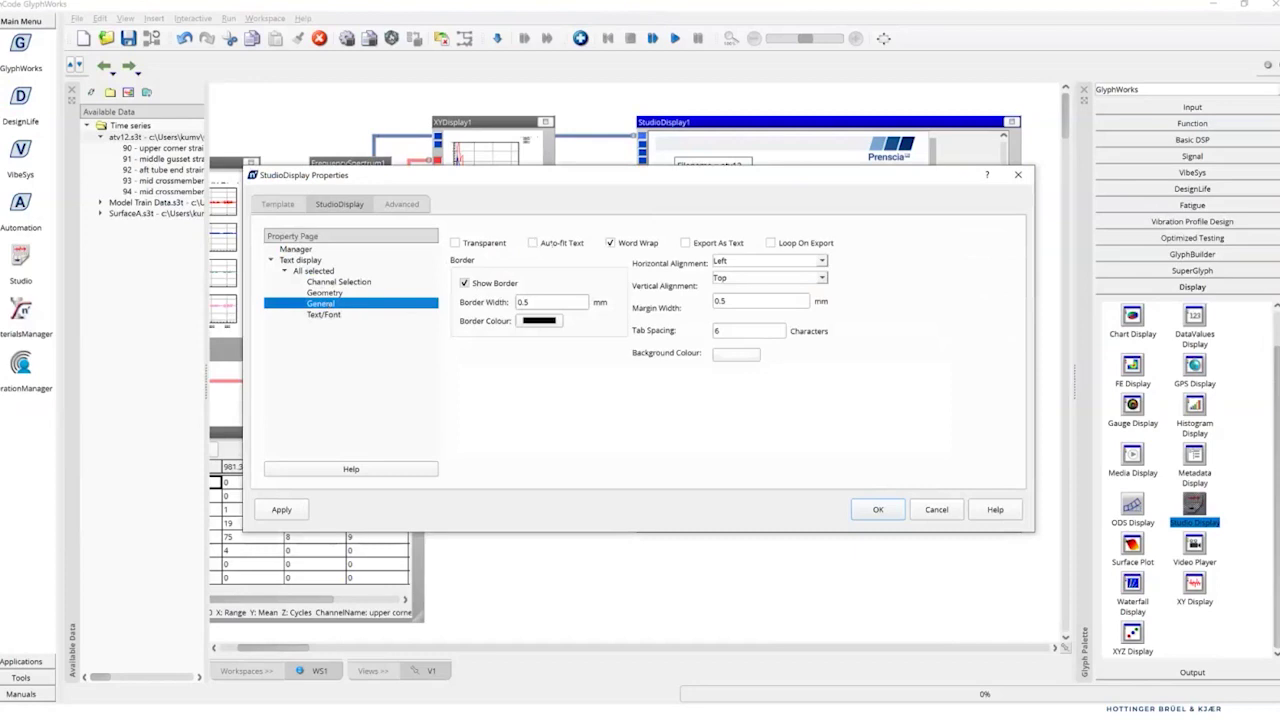
pyautogui.click(464, 283)
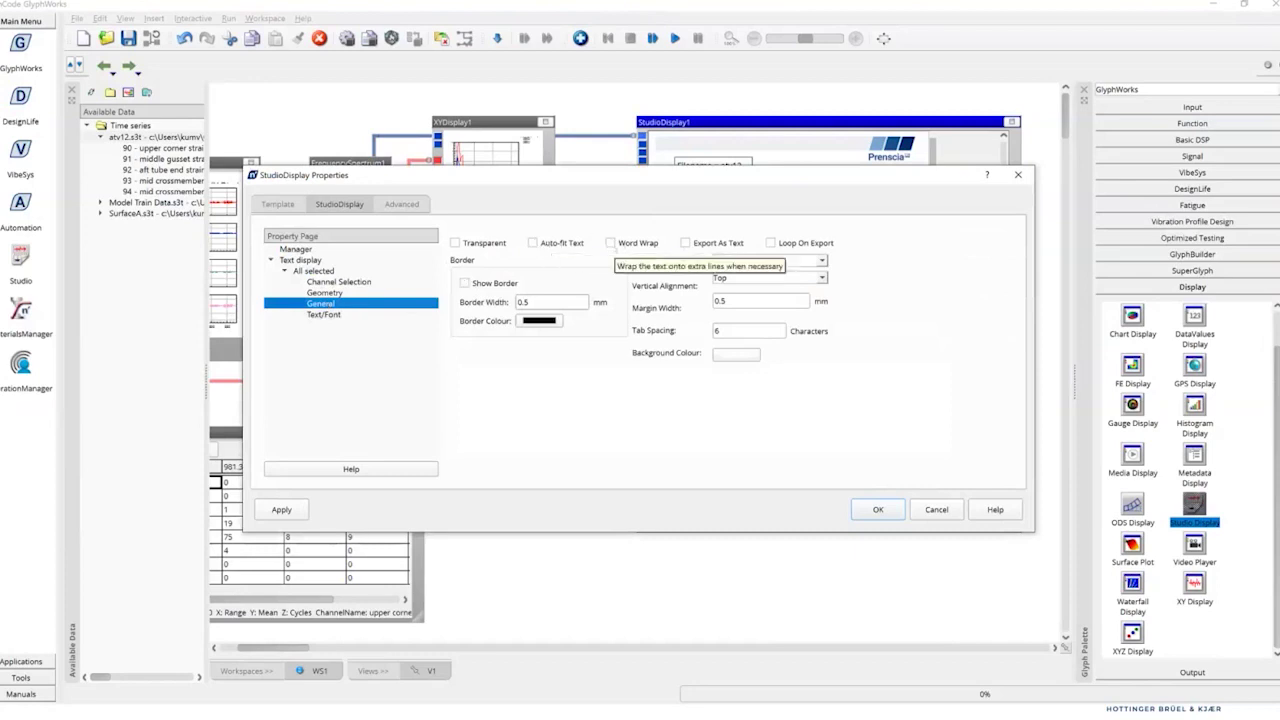
pyautogui.click(611, 243)
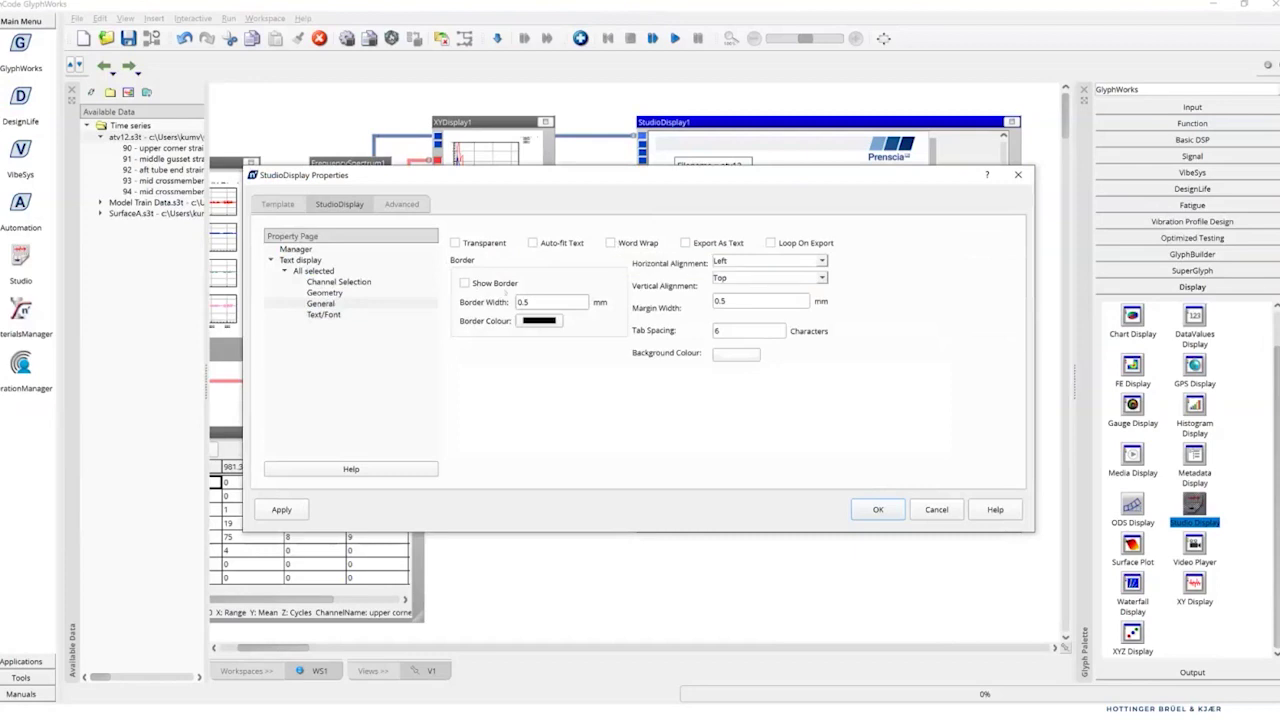
# Give the date and time text a fixed font size of 15 points and apply the properties.
pyautogui.click(339, 315)
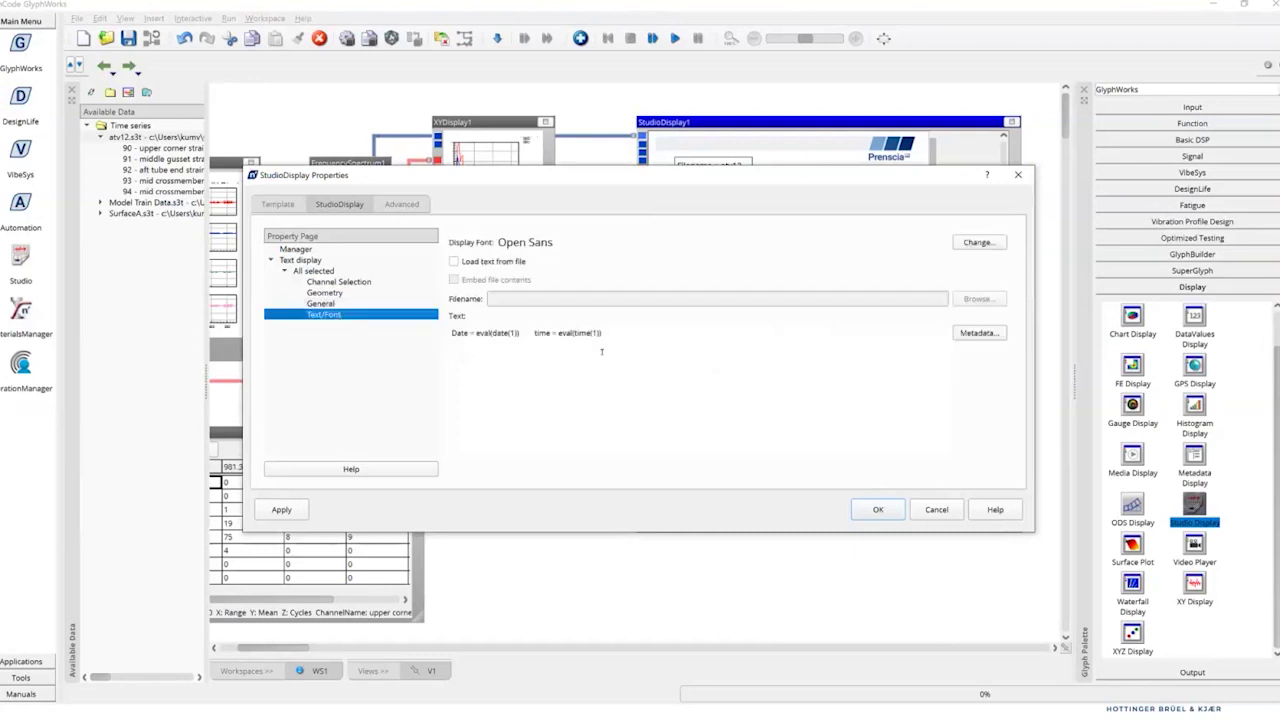
pyautogui.click(978, 242)
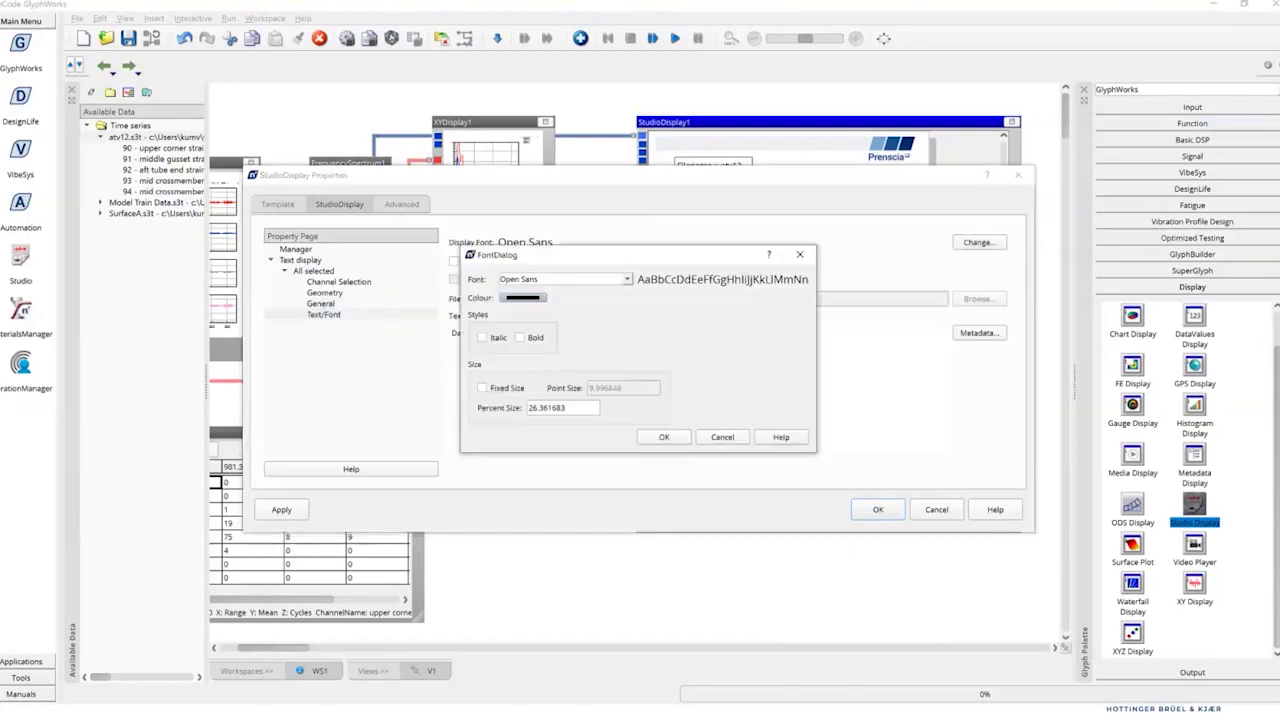
pyautogui.click(508, 387)
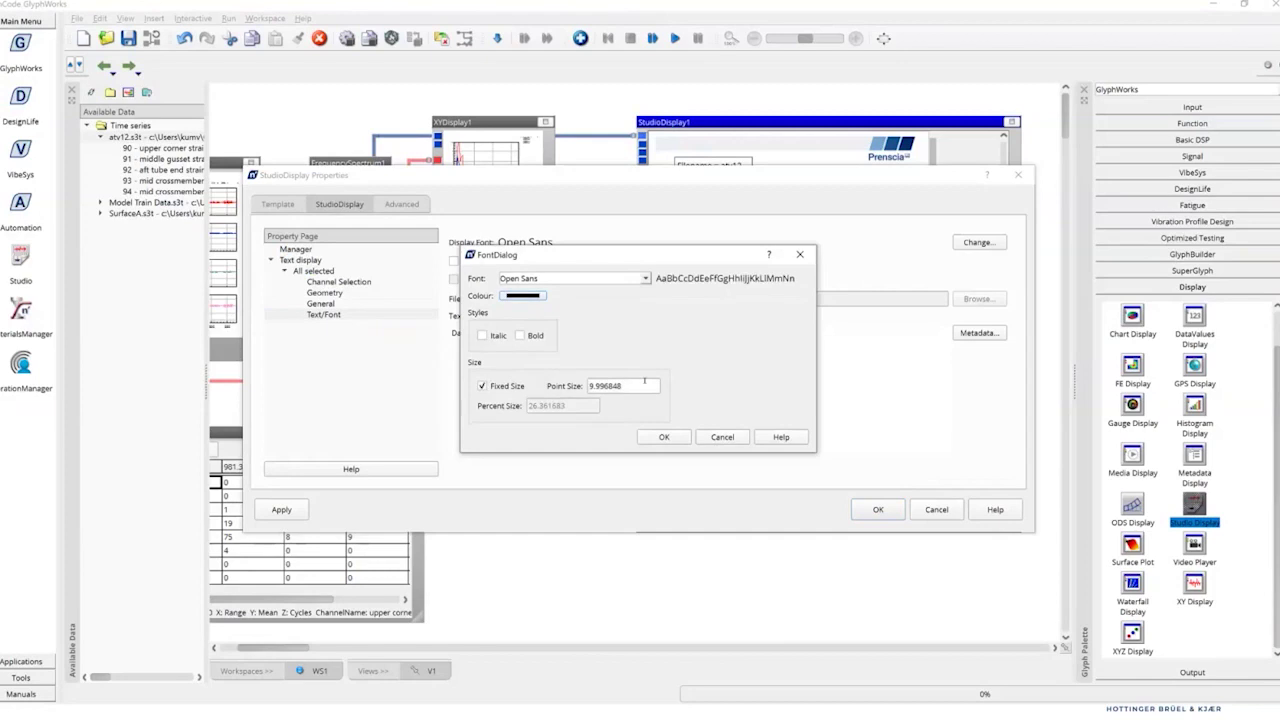
pyautogui.moveTo(644, 382); pyautogui.dragTo(540, 385)
pyautogui.write('15')
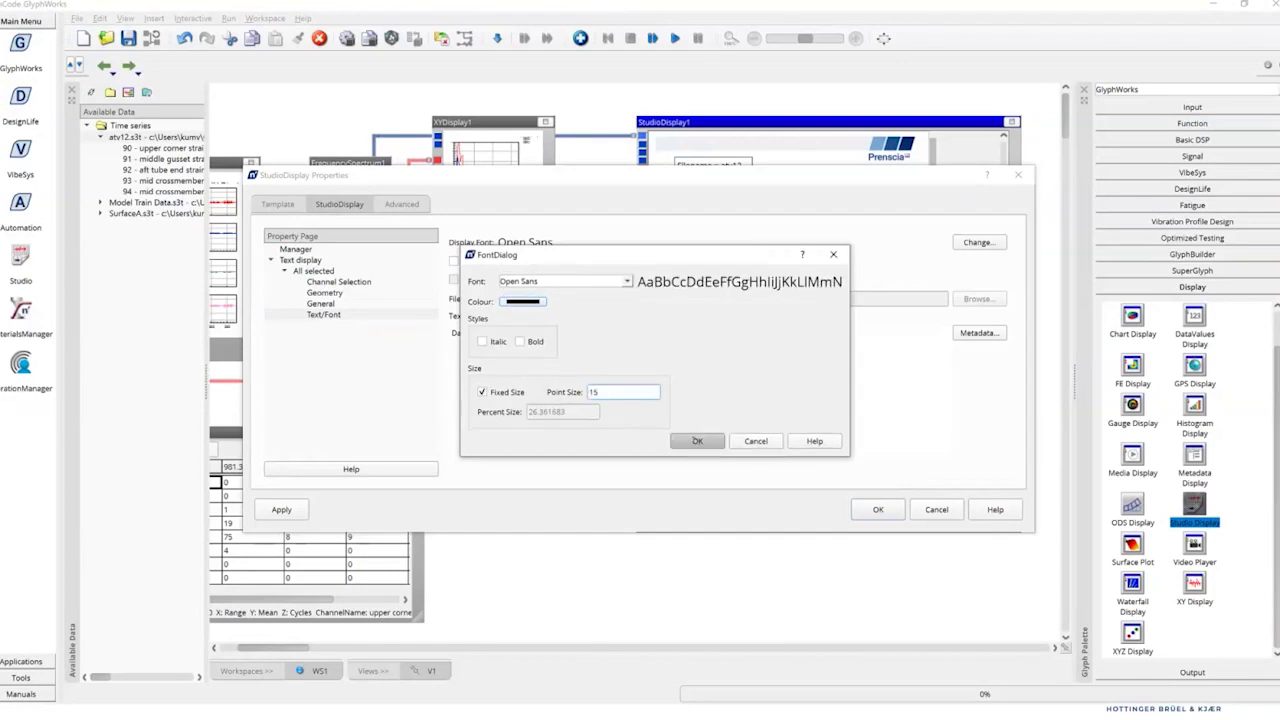
pyautogui.click(697, 441)
pyautogui.click(857, 506)
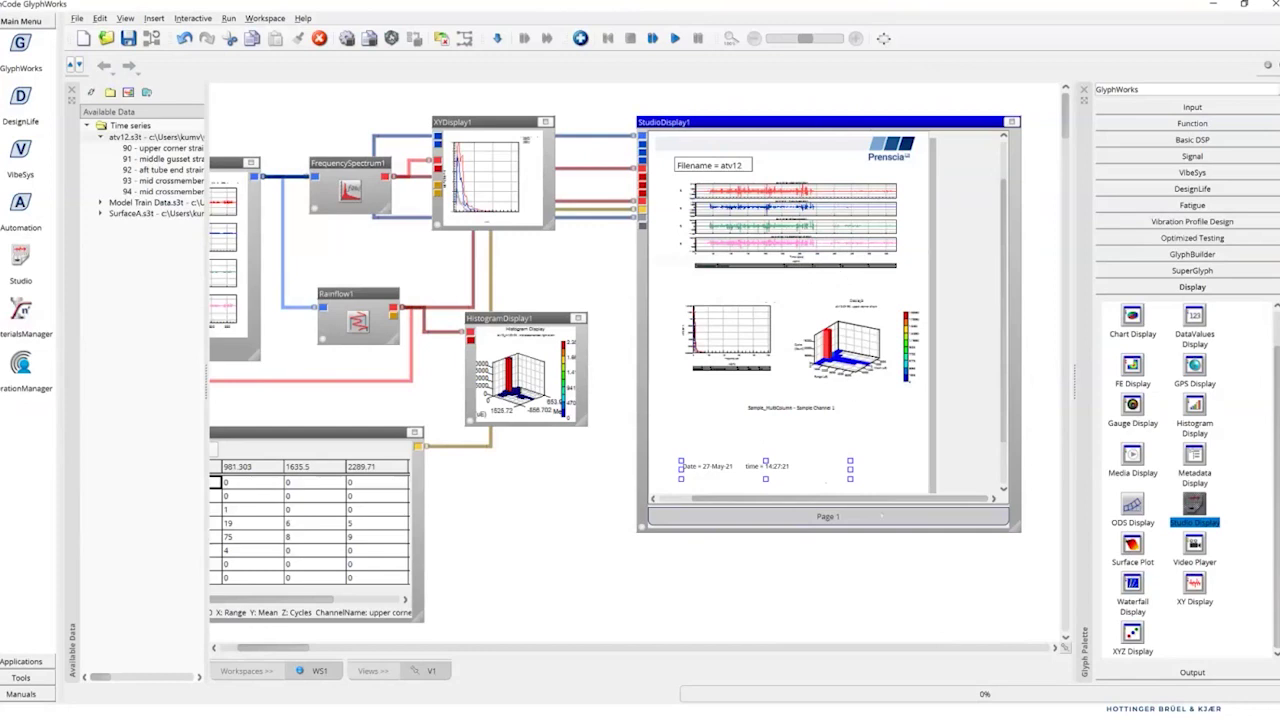
# In the StudioDisplay advanced properties, set OutputOption to Export, OutputAllChannels to True and ChannelIncrementMethod to Increment.
pyautogui.doubleClick(740, 466)
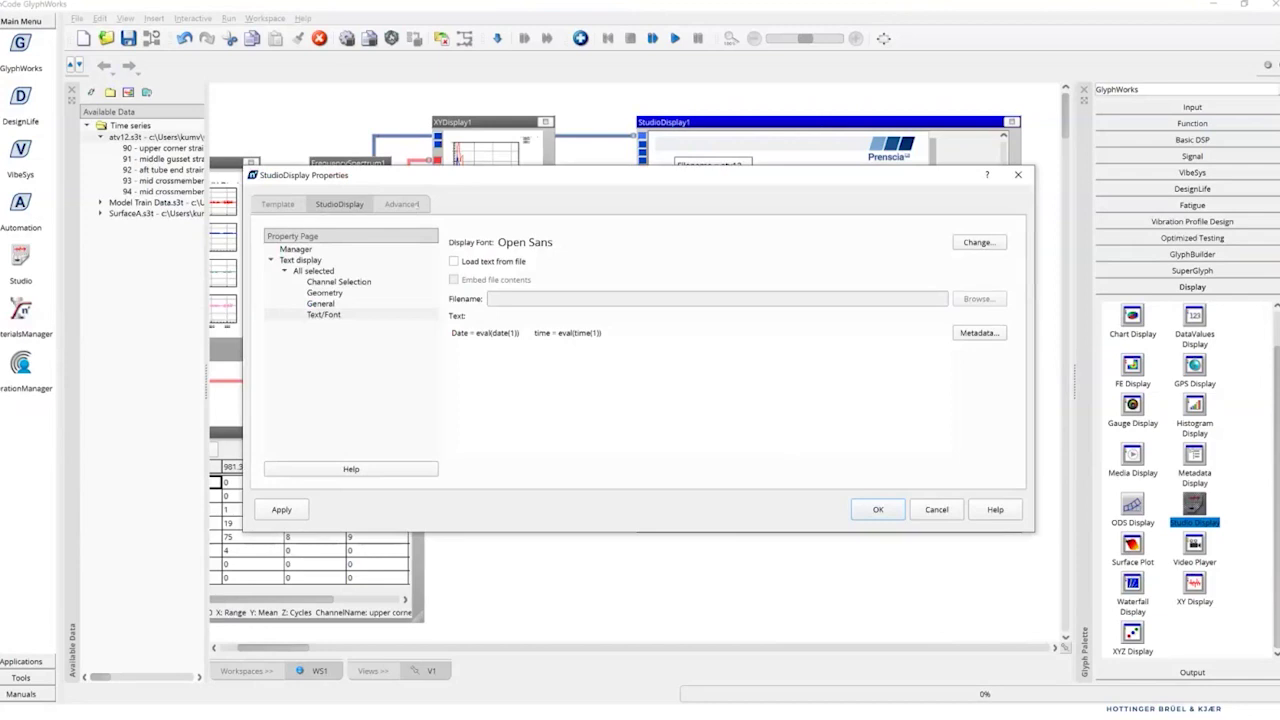
pyautogui.hotkey('ctrl', 'Tab')
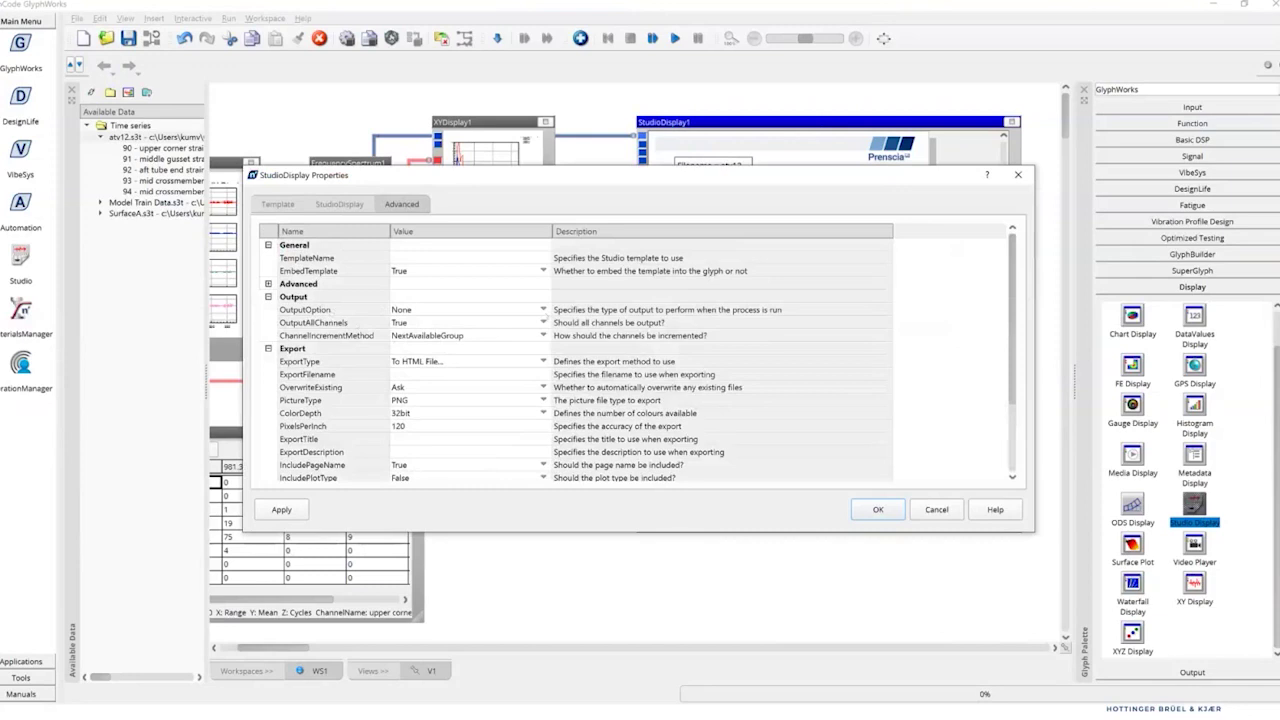
pyautogui.click(545, 310)
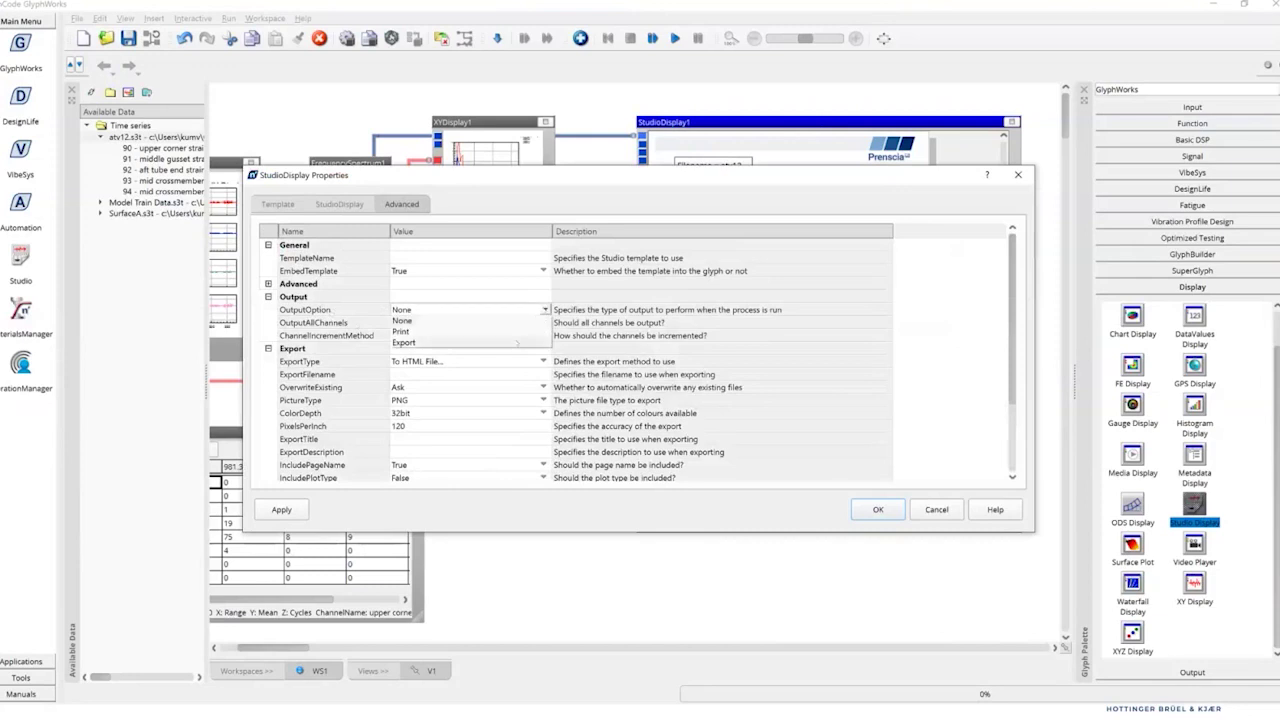
pyautogui.click(516, 343)
pyautogui.click(545, 322)
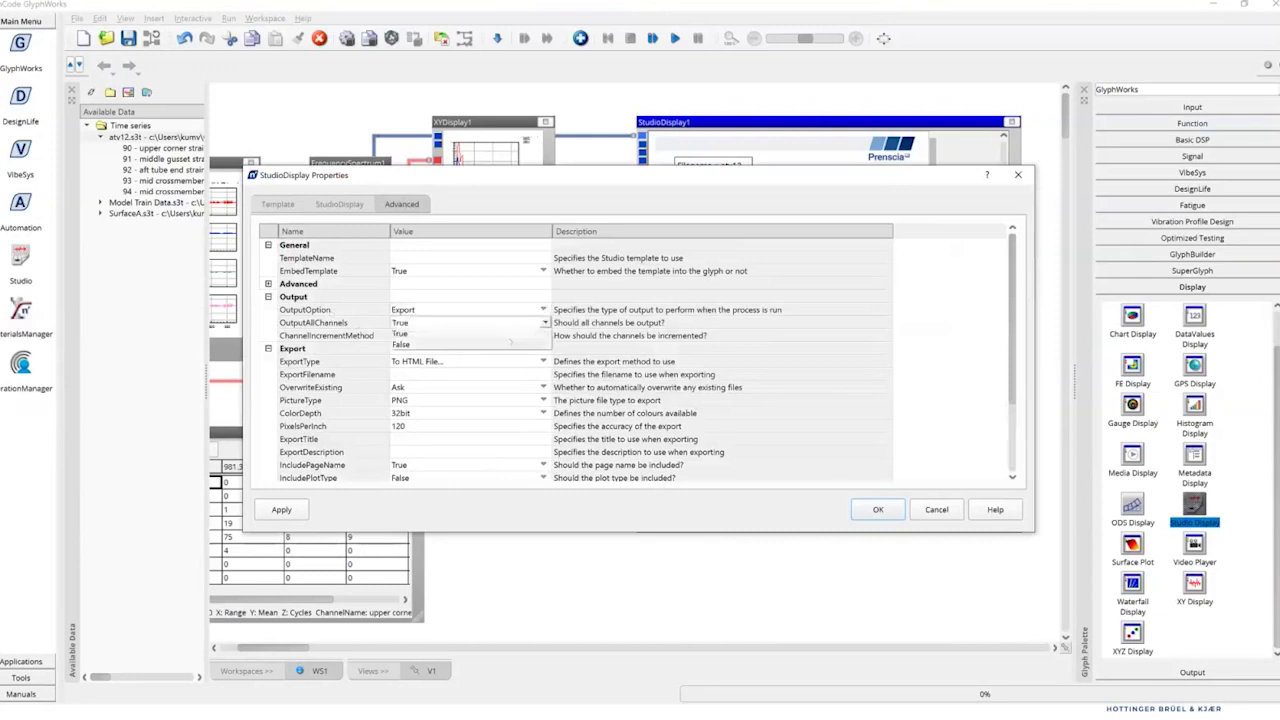
pyautogui.click(480, 333)
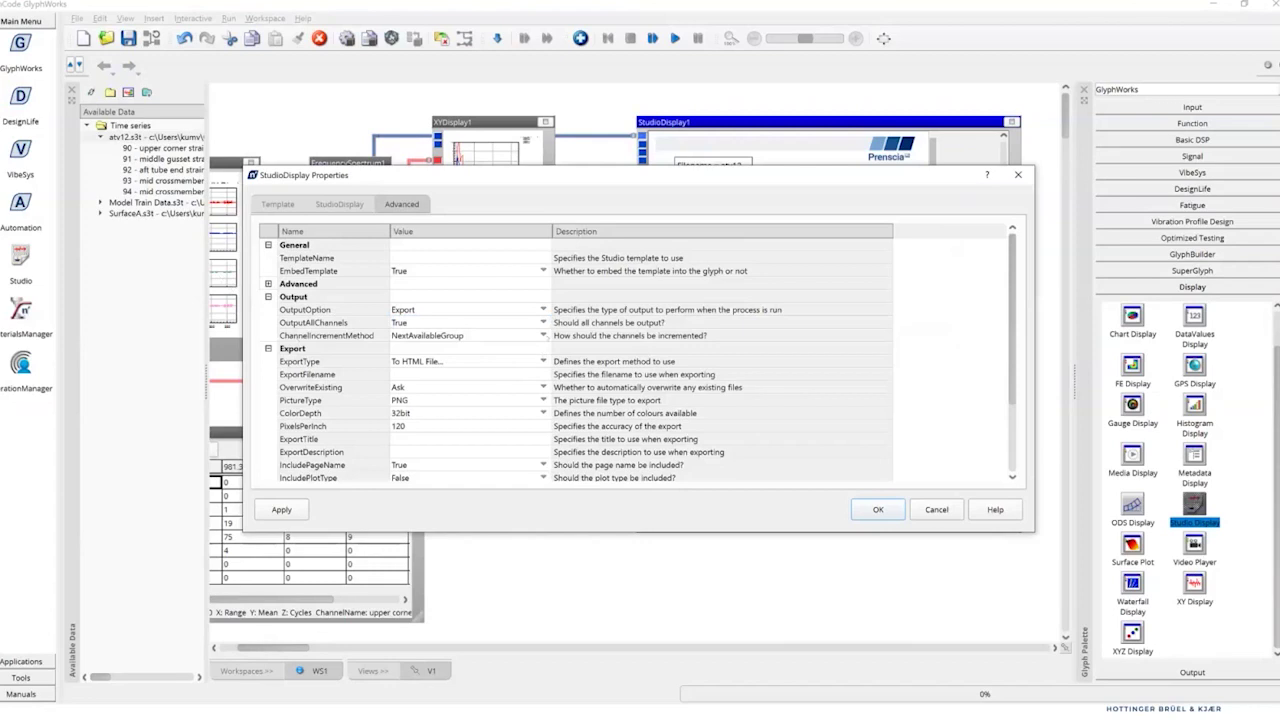
pyautogui.click(500, 335)
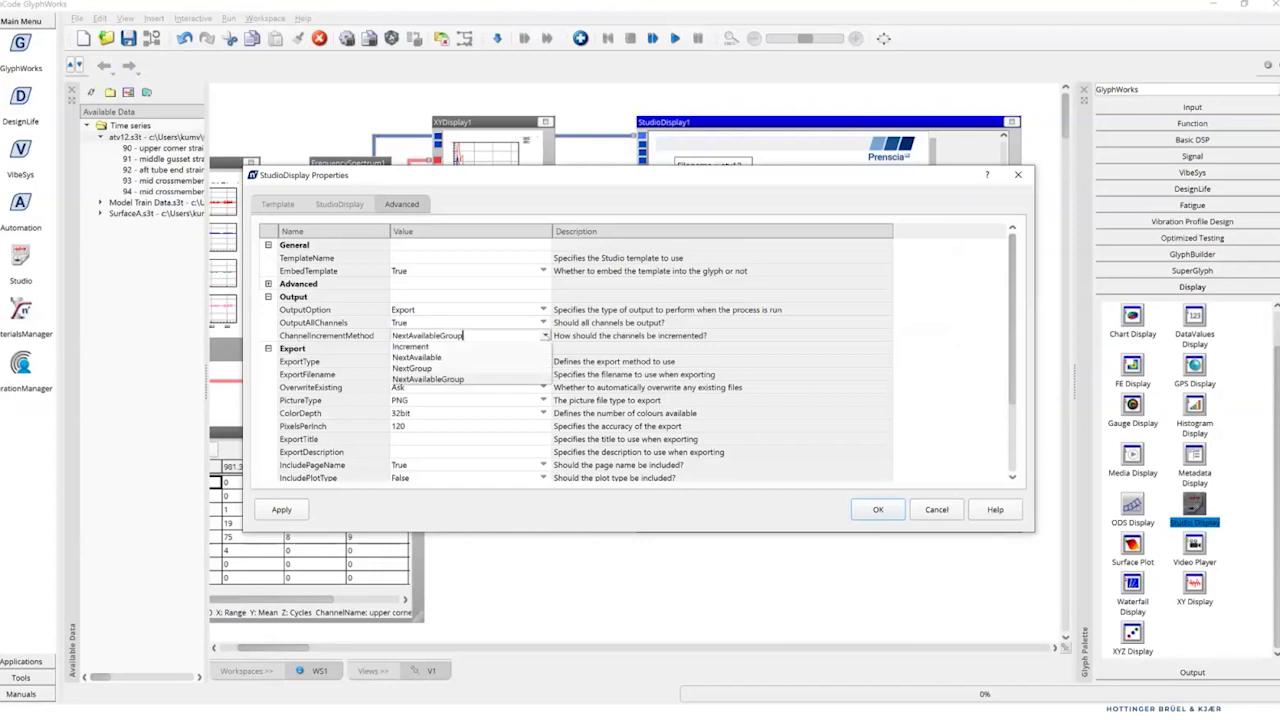
pyautogui.click(507, 346)
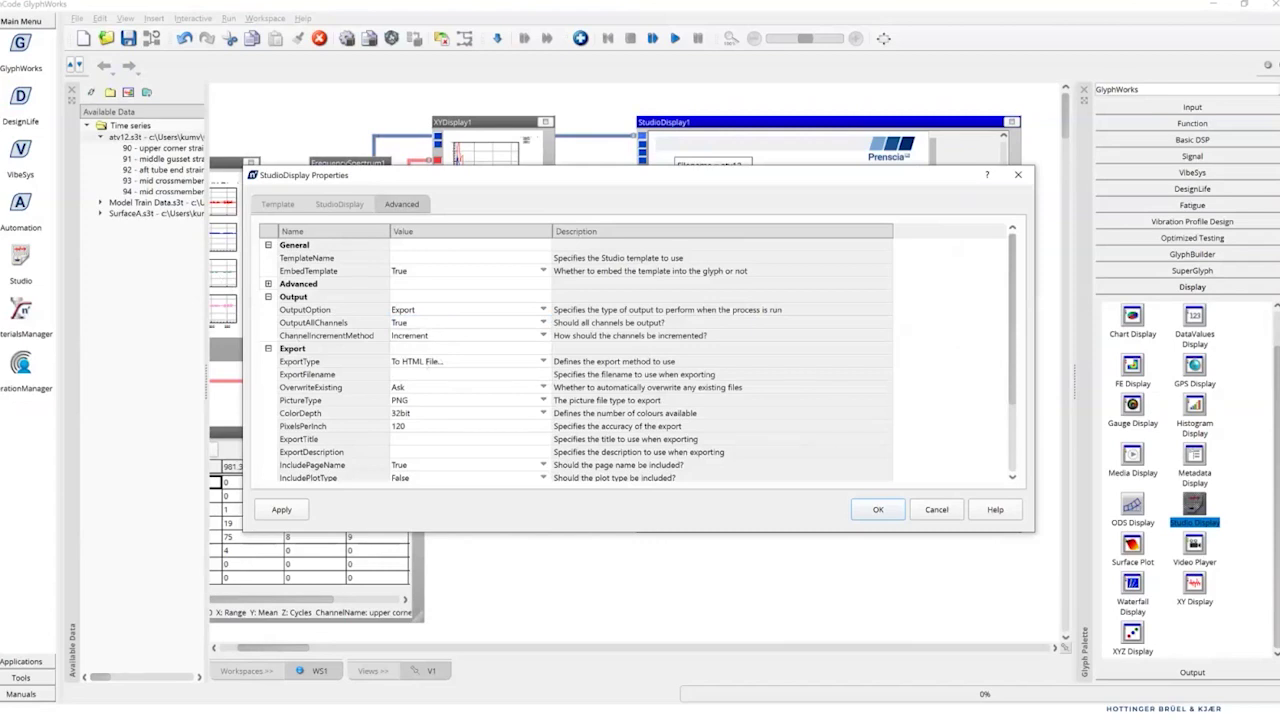
# Set ExportType to PDF document and ExportFilename to #Test.InputTestInfo.TestName#_report, picking the TestName variable from the test metadata.
pyautogui.click(543, 362)
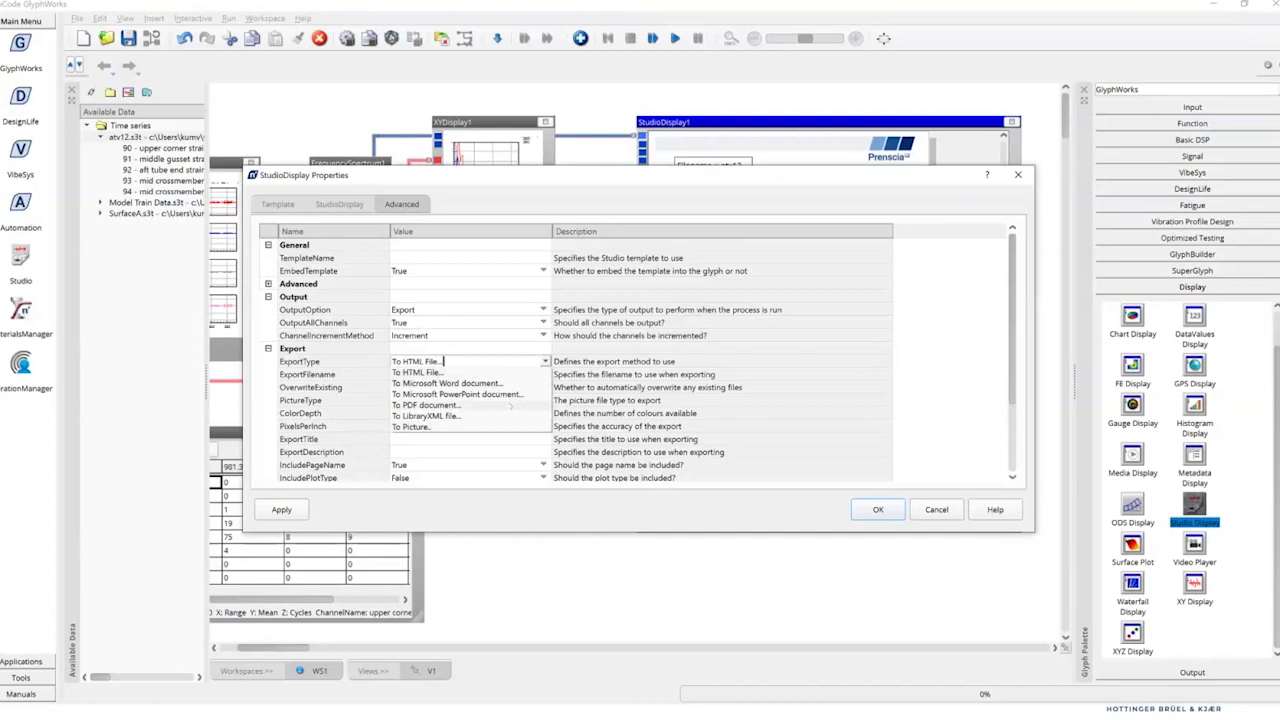
pyautogui.click(512, 405)
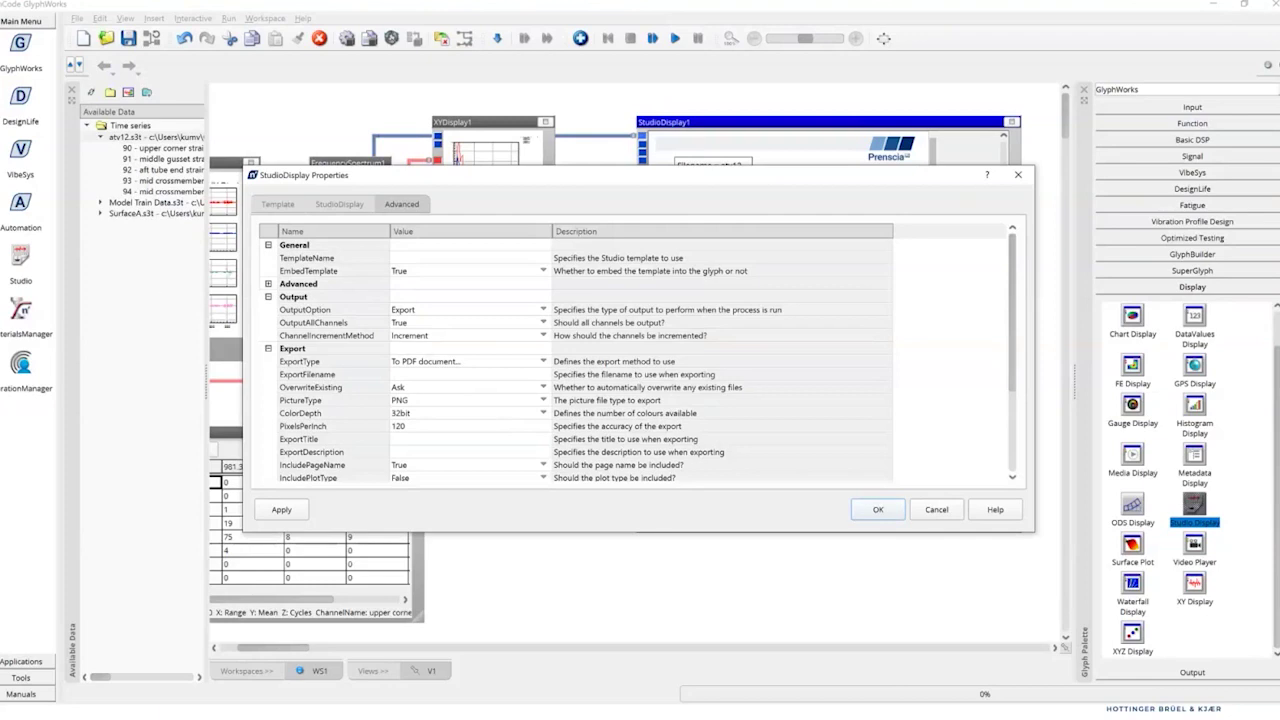
pyautogui.click(442, 374)
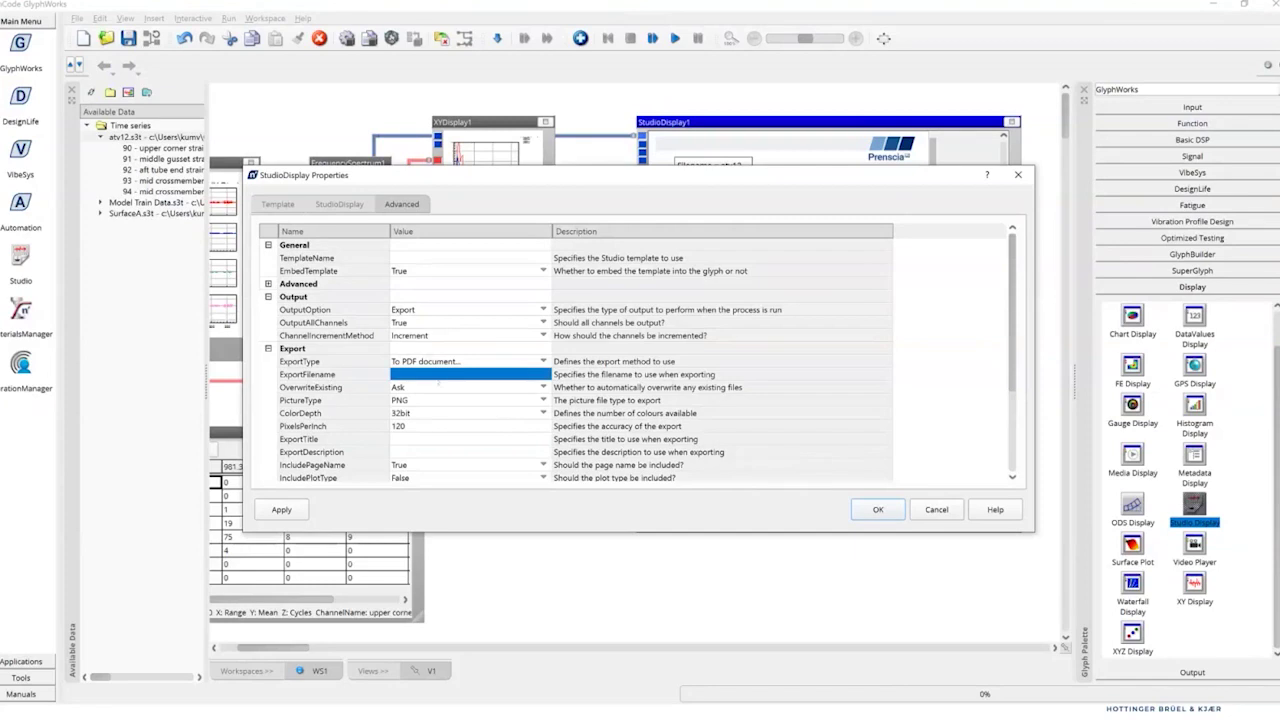
pyautogui.rightClick(440, 377)
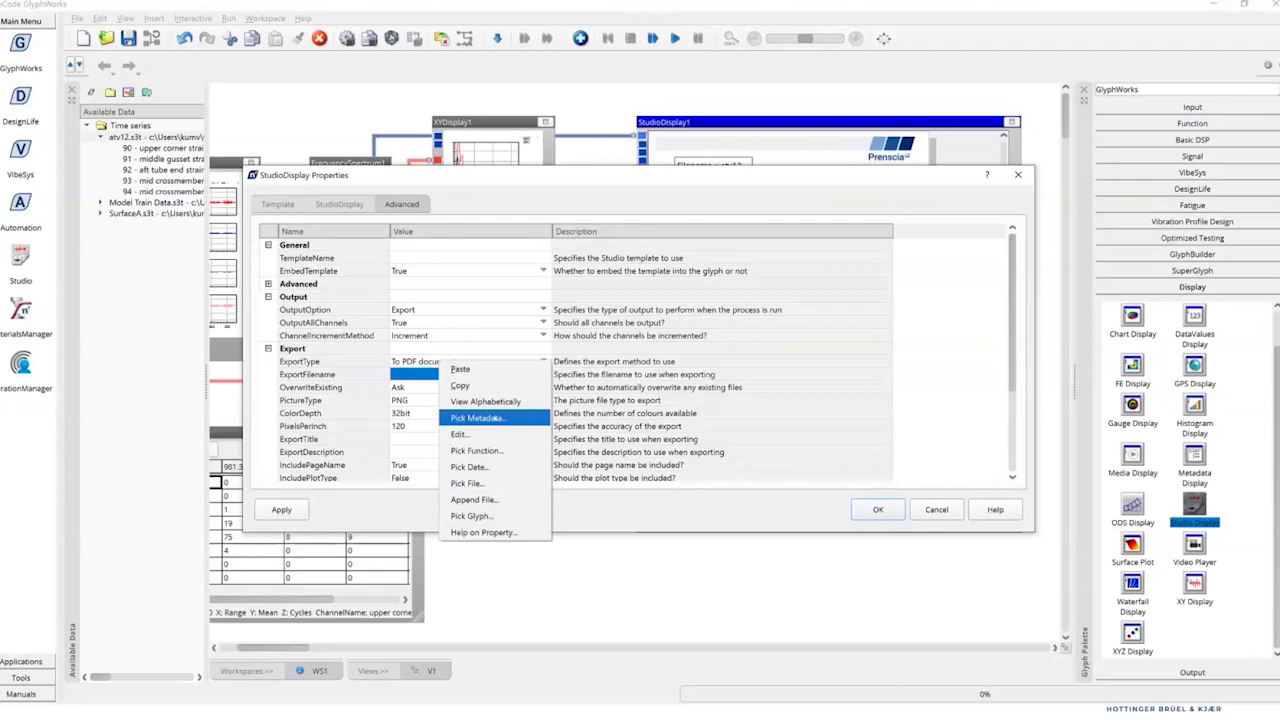
pyautogui.press('Return')
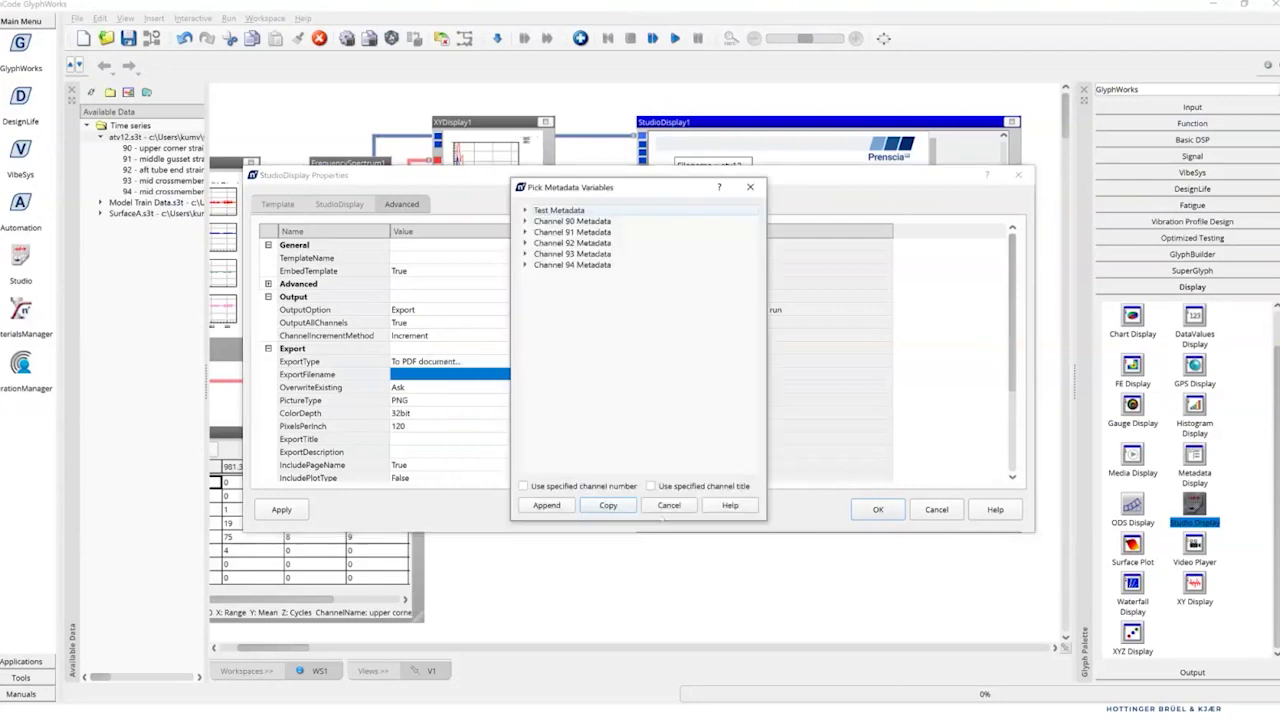
pyautogui.press('Right')
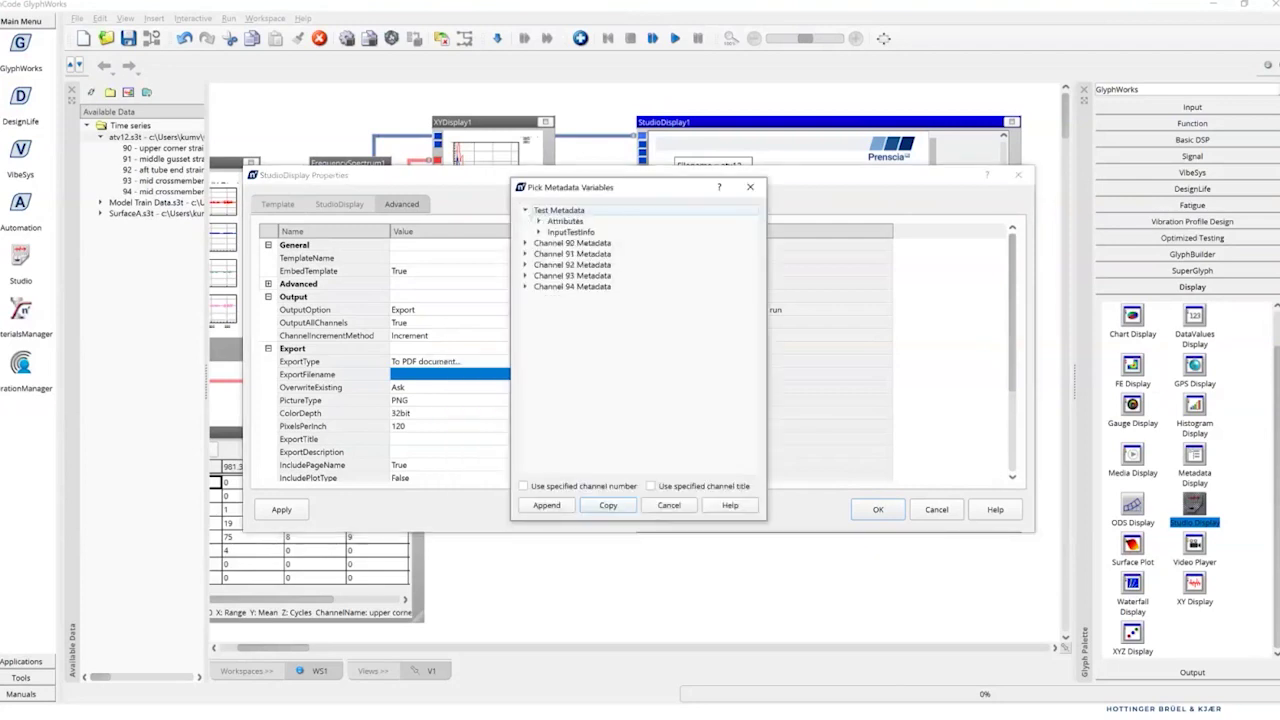
pyautogui.press('Down')
pyautogui.press('Right')
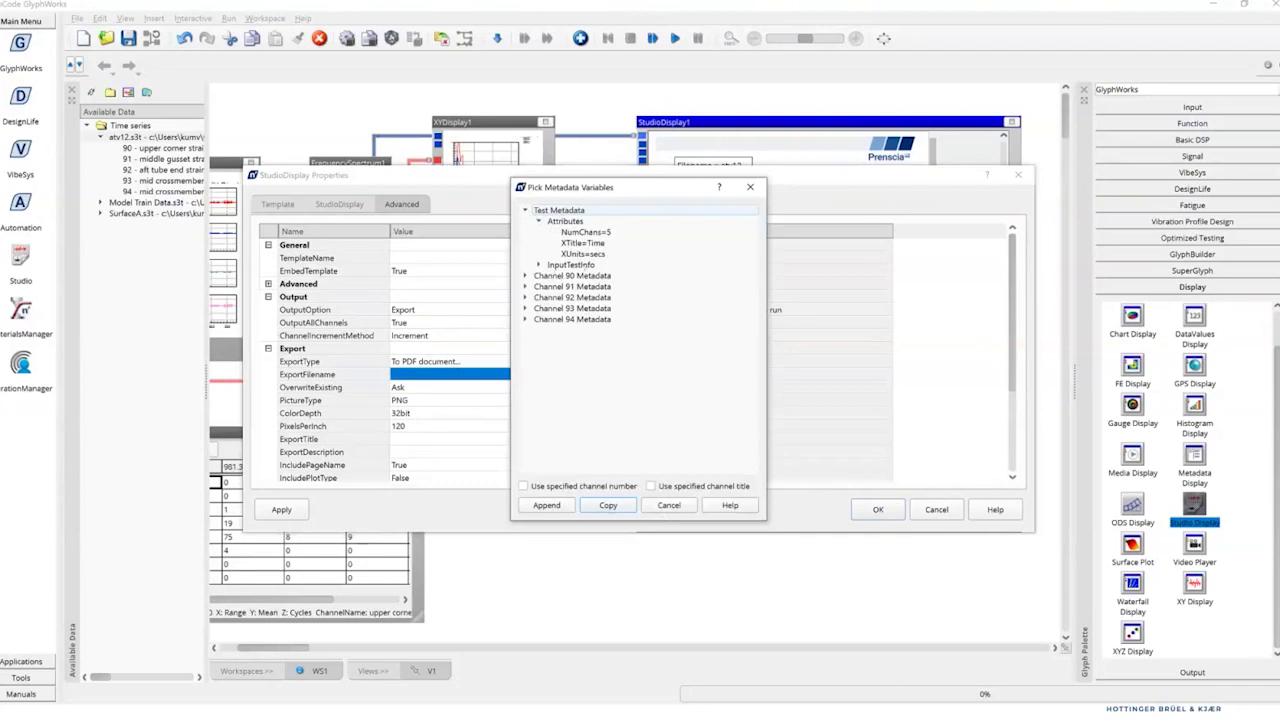
pyautogui.click(571, 264)
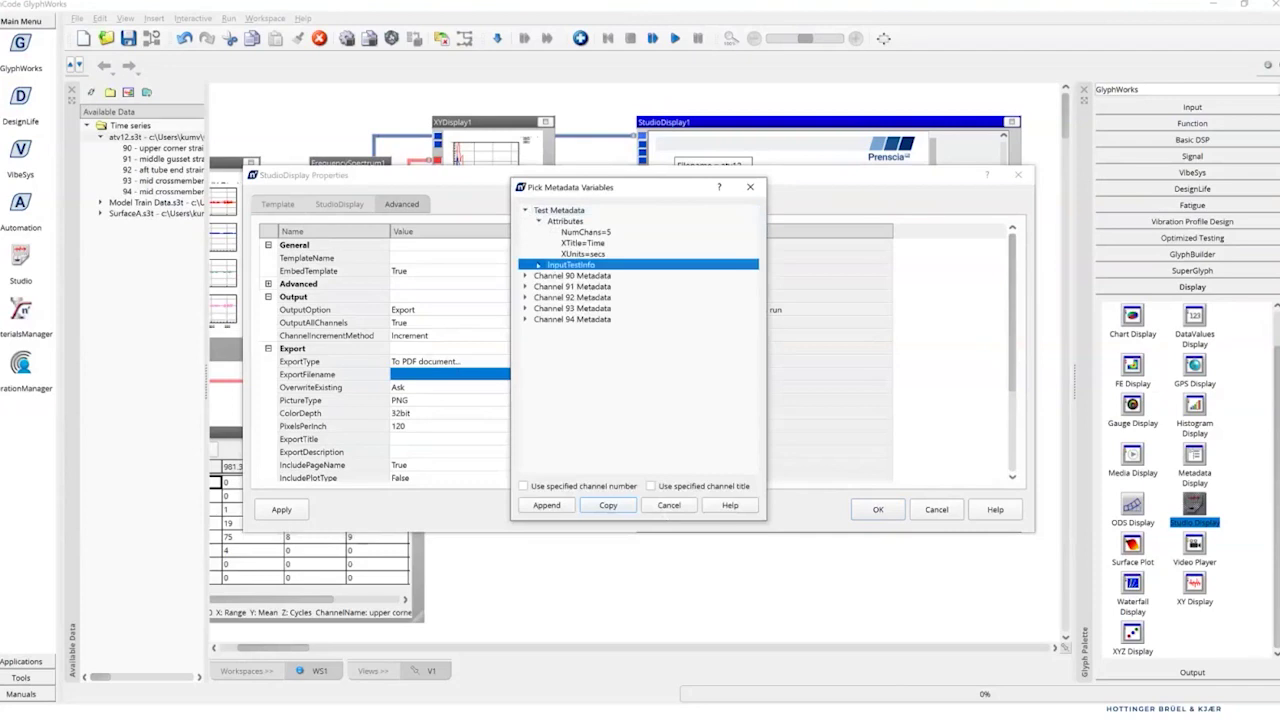
pyautogui.press('Right')
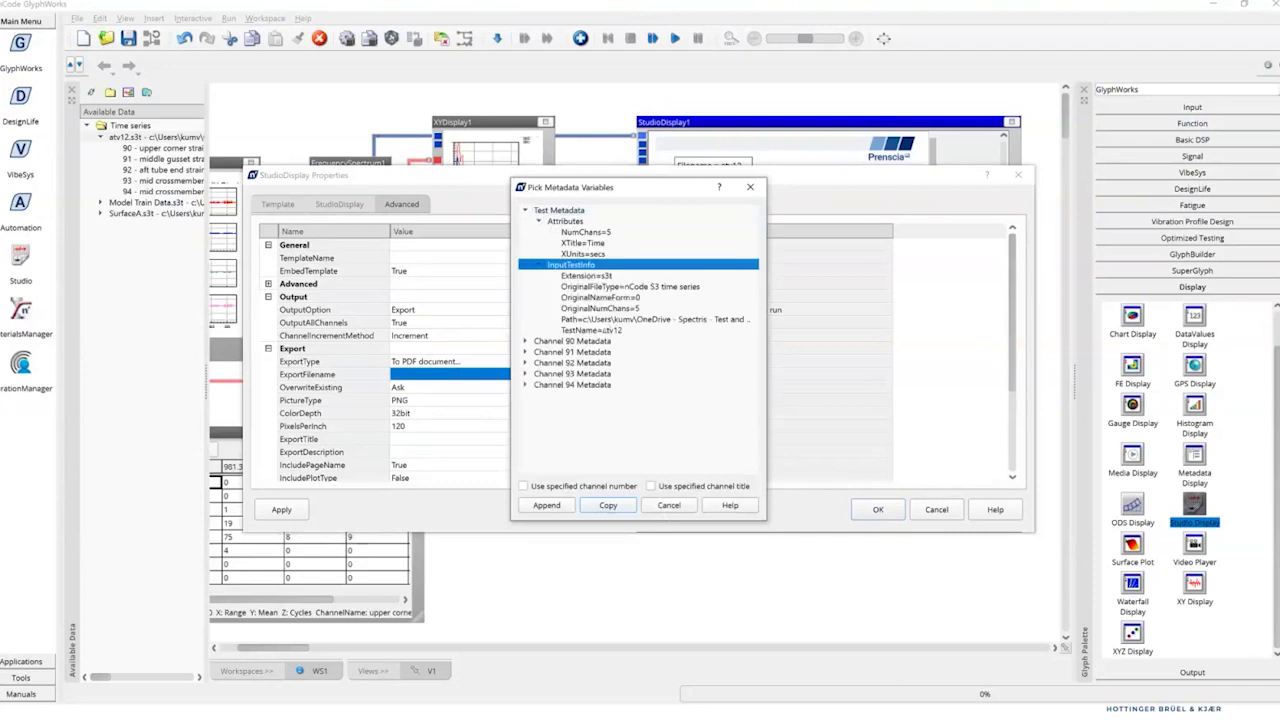
pyautogui.click(590, 330)
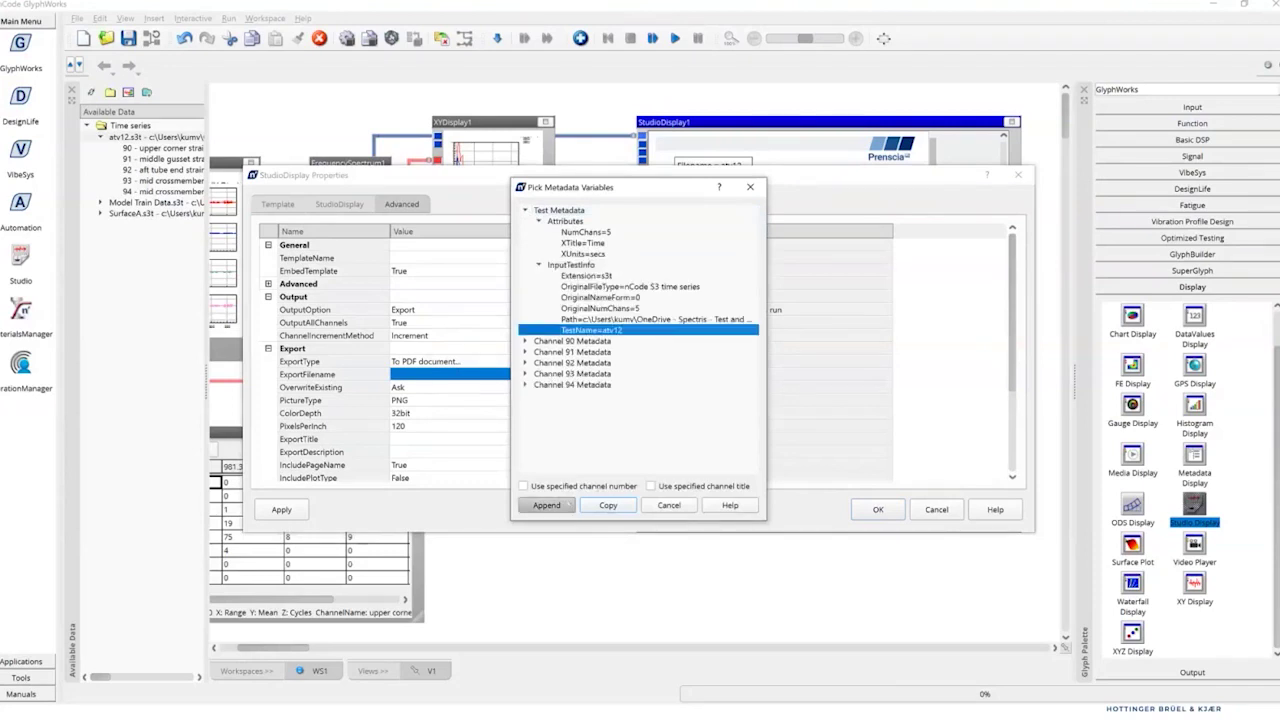
pyautogui.click(547, 505)
pyautogui.click(517, 373)
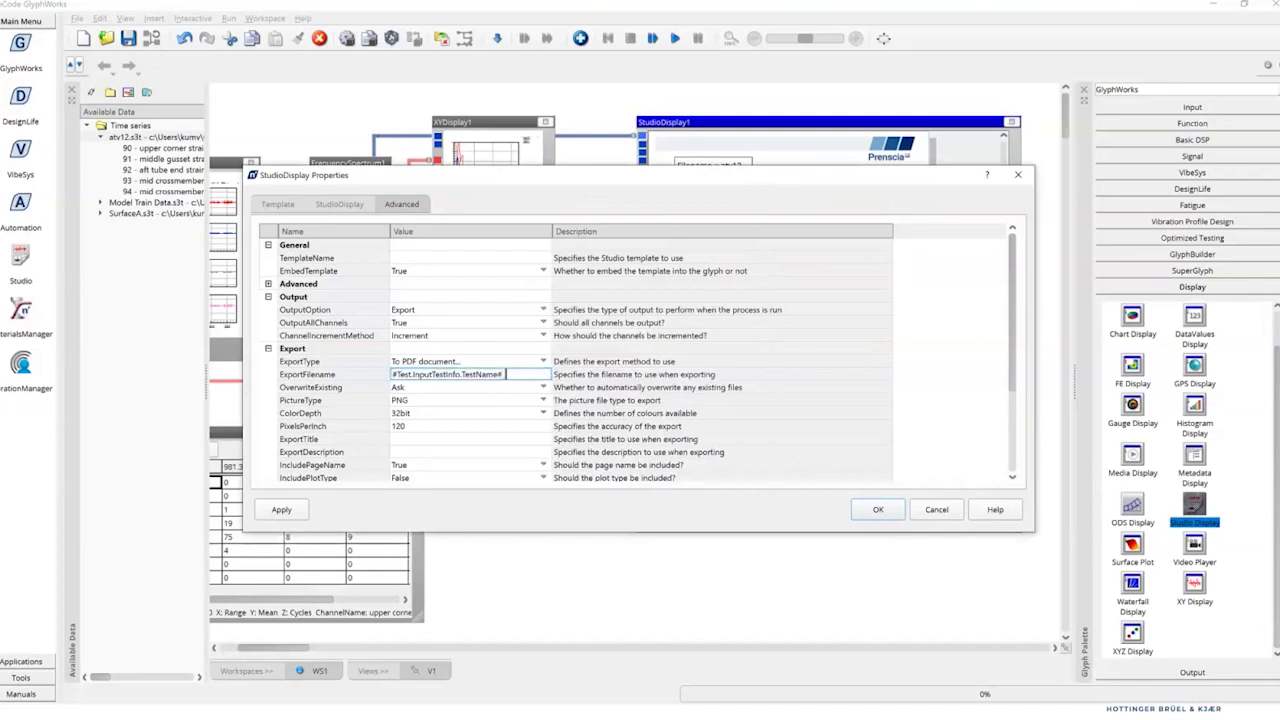
pyautogui.write('_report')
# Set OverwriteExisting to No and accept the StudioDisplay properties.
pyautogui.click(543, 387)
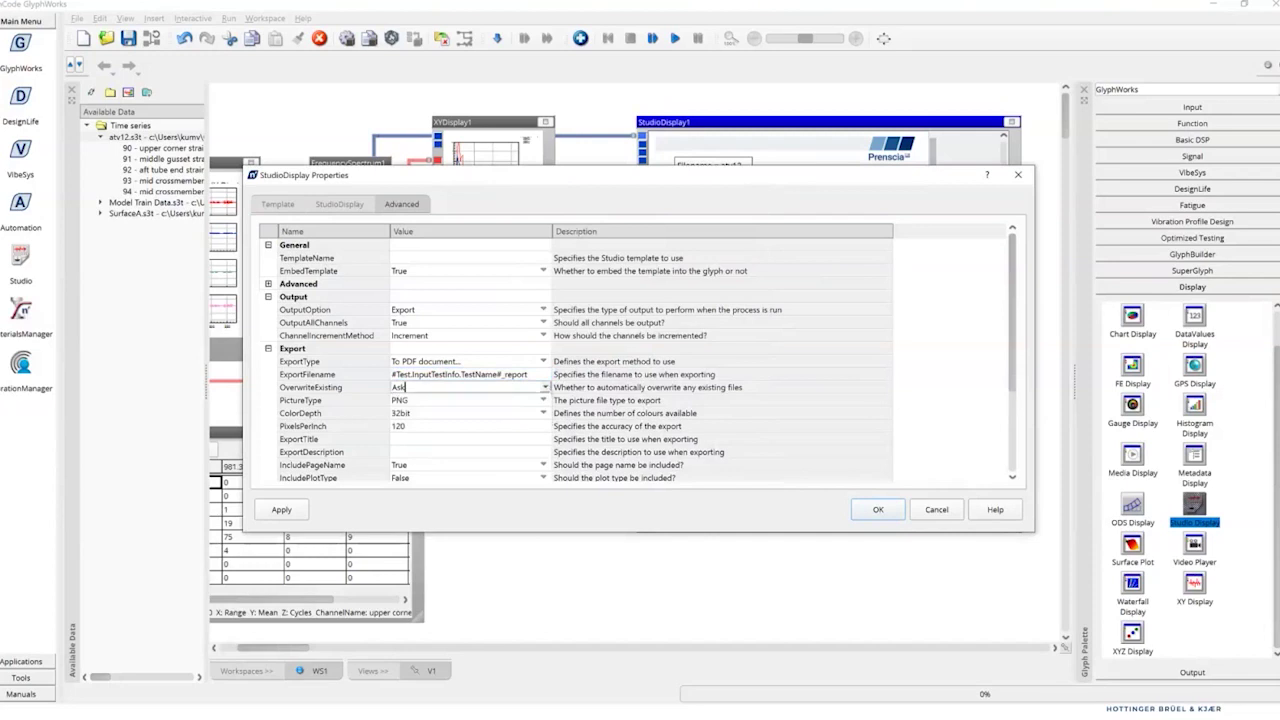
pyautogui.click(543, 387)
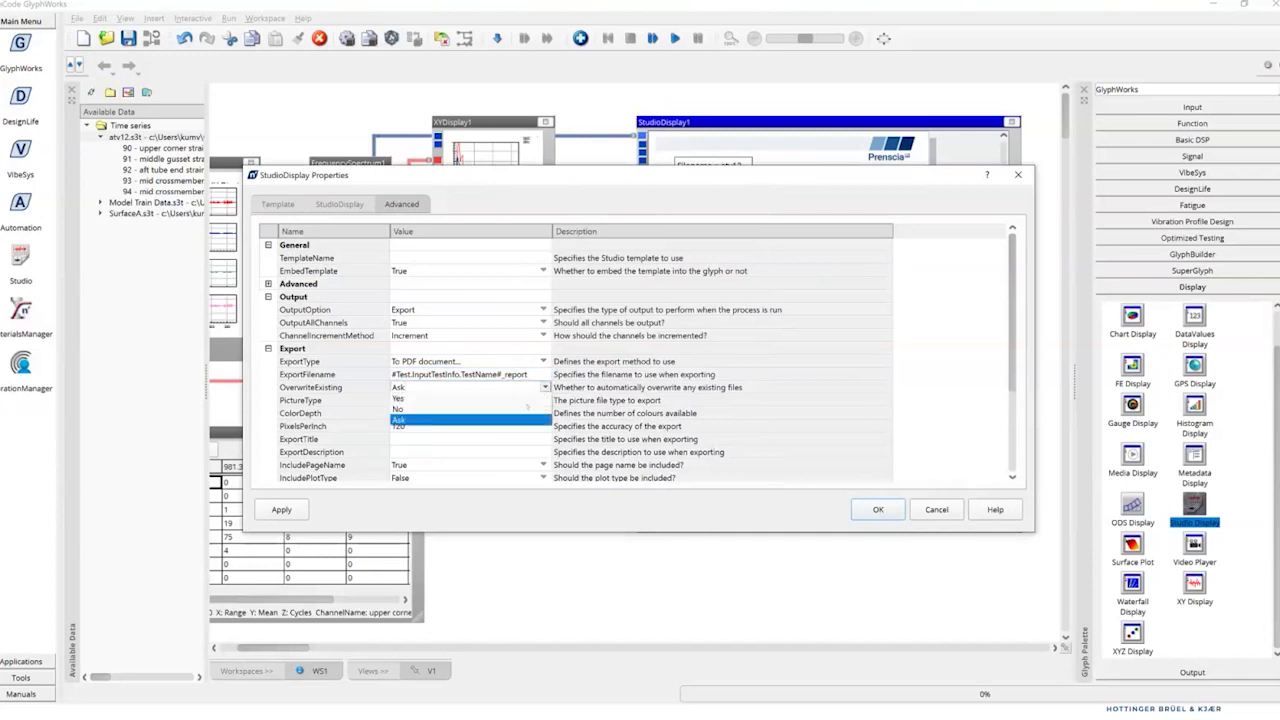
pyautogui.click(524, 409)
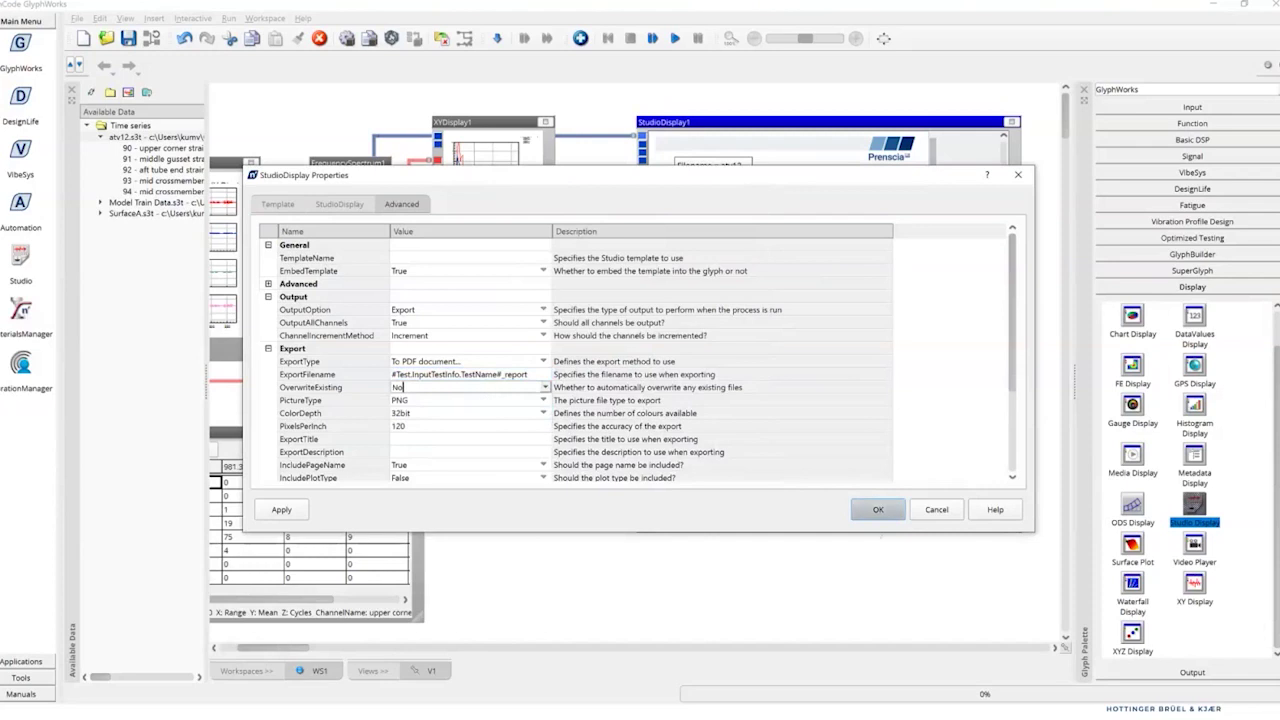
pyautogui.click(868, 509)
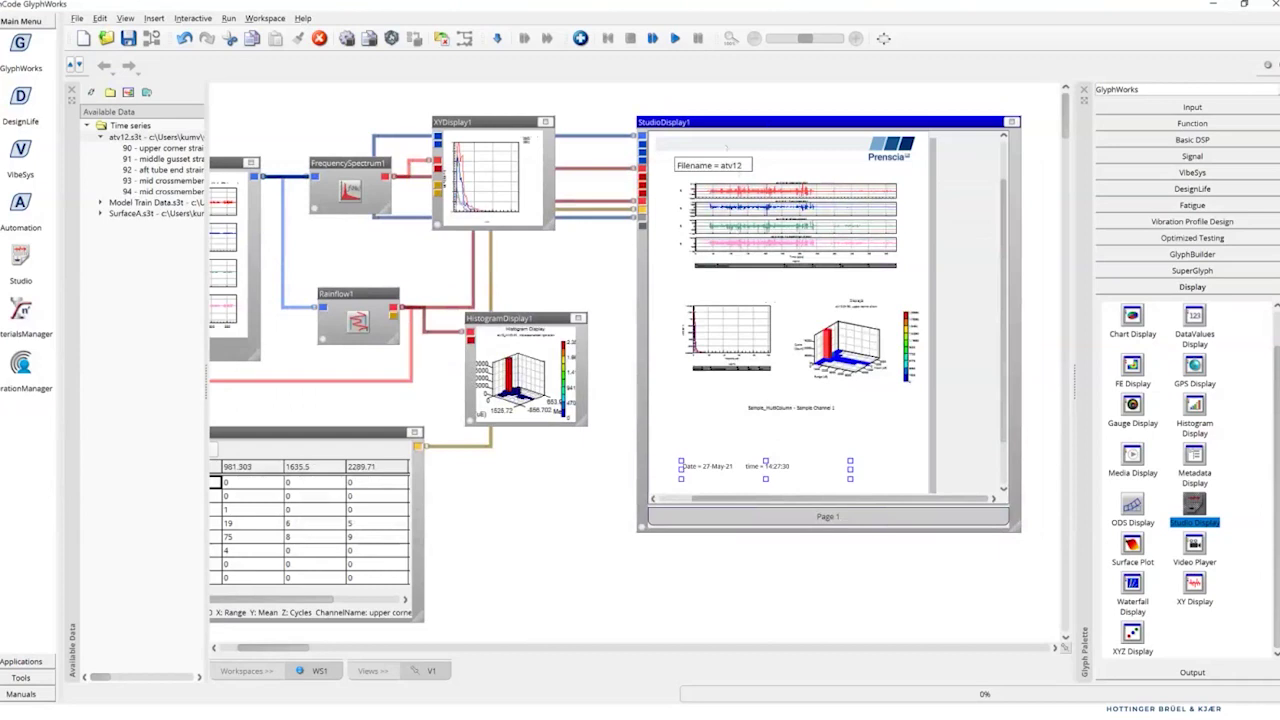
# Try to run the process to export the PDF report.
pyautogui.click(732, 108)
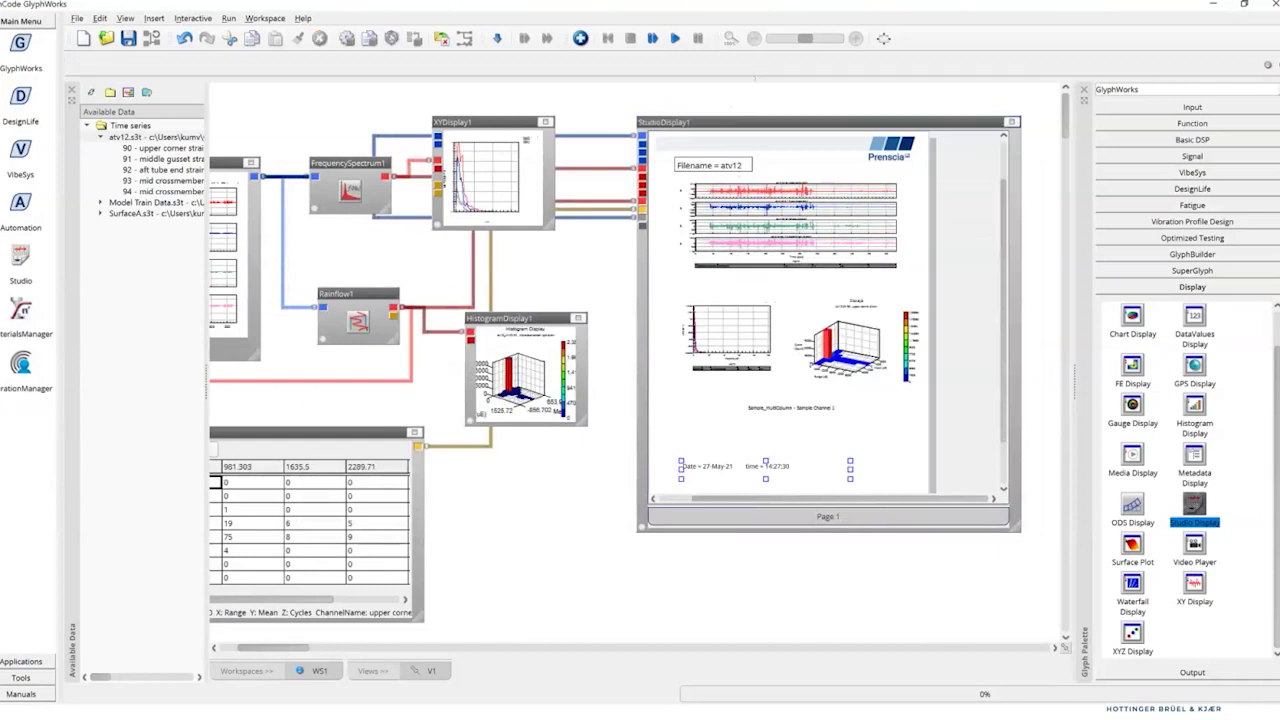
pyautogui.press('F5')
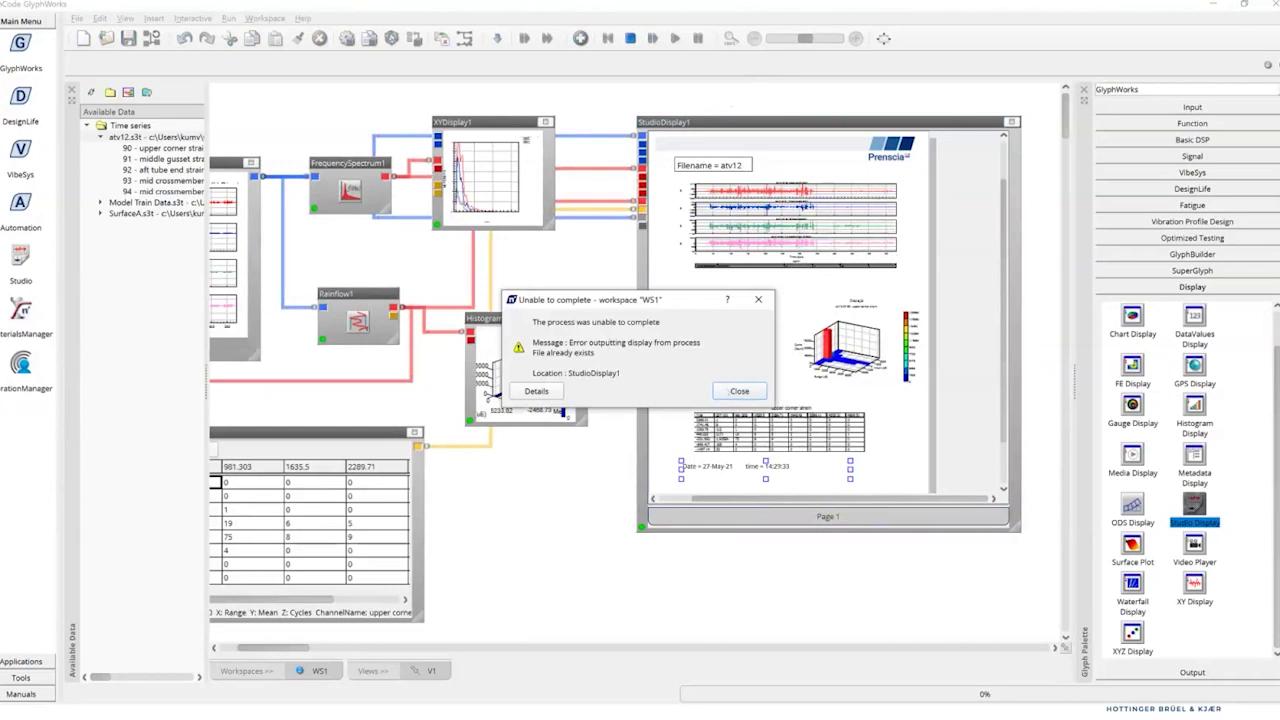
pyautogui.click(739, 391)
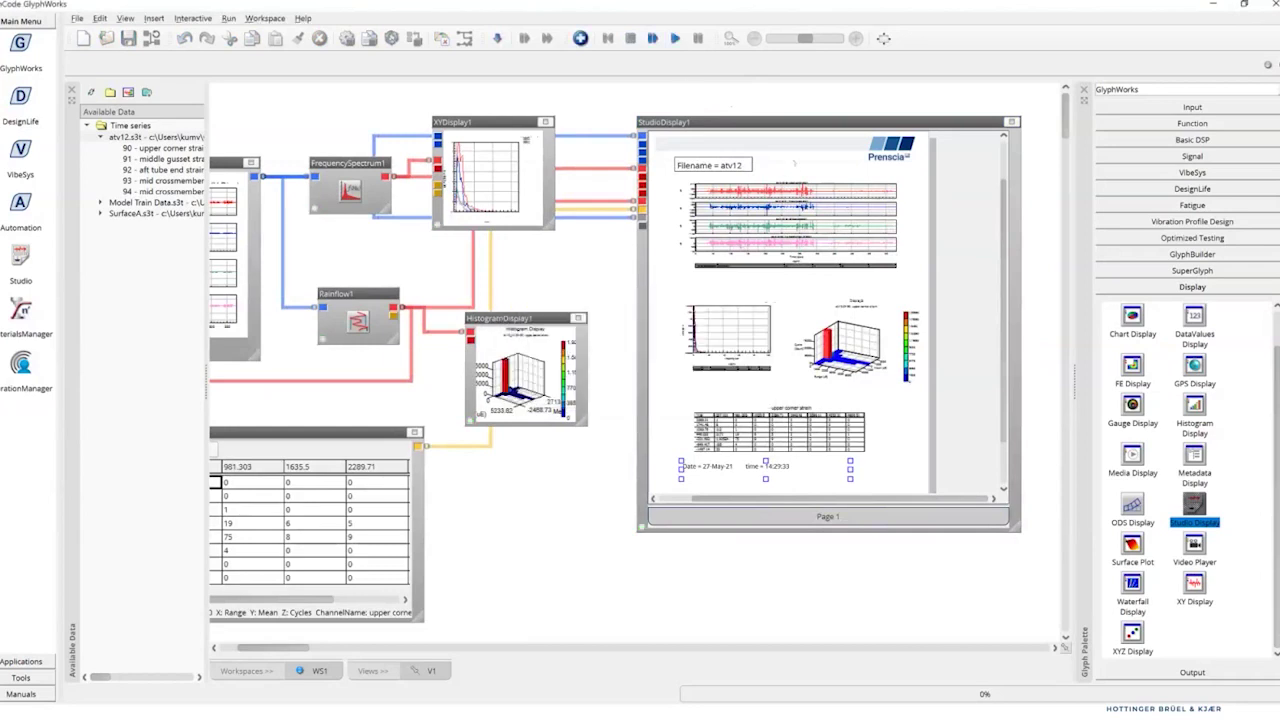
# Set OverwriteExisting to Yes in the StudioDisplay advanced properties and run the process to export the report.
pyautogui.doubleClick(794, 158)
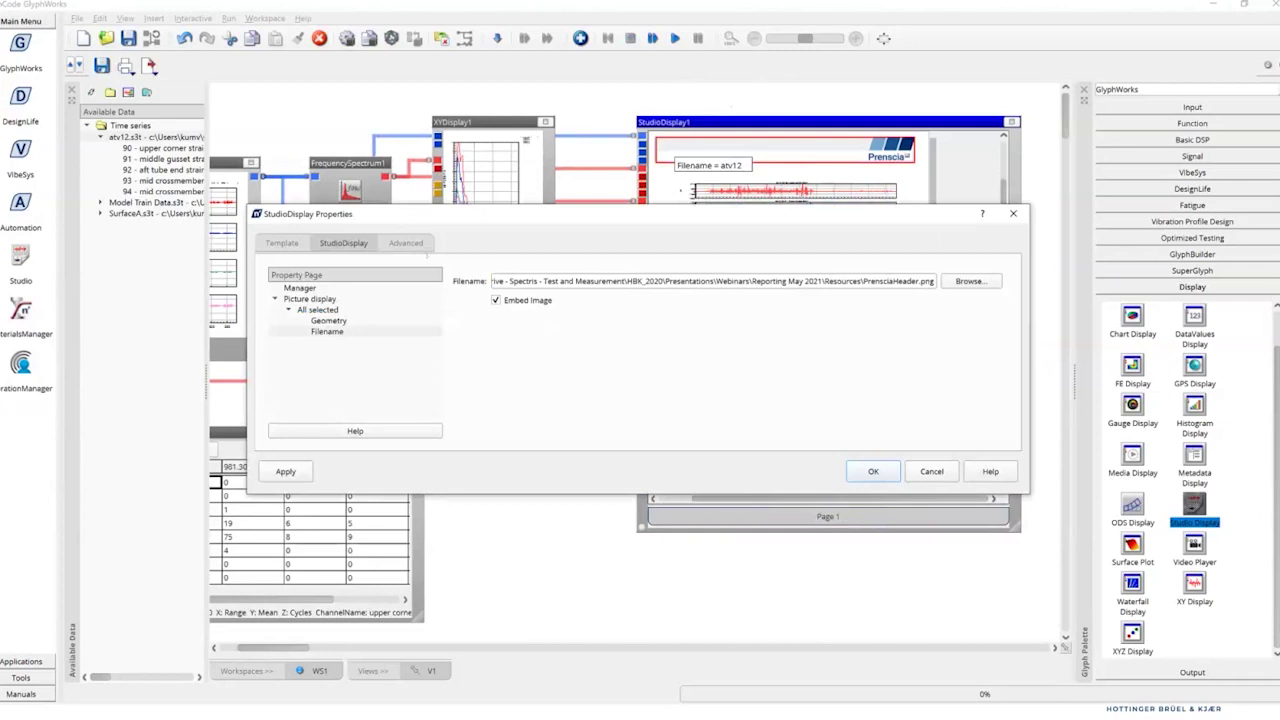
pyautogui.click(406, 243)
pyautogui.click(436, 427)
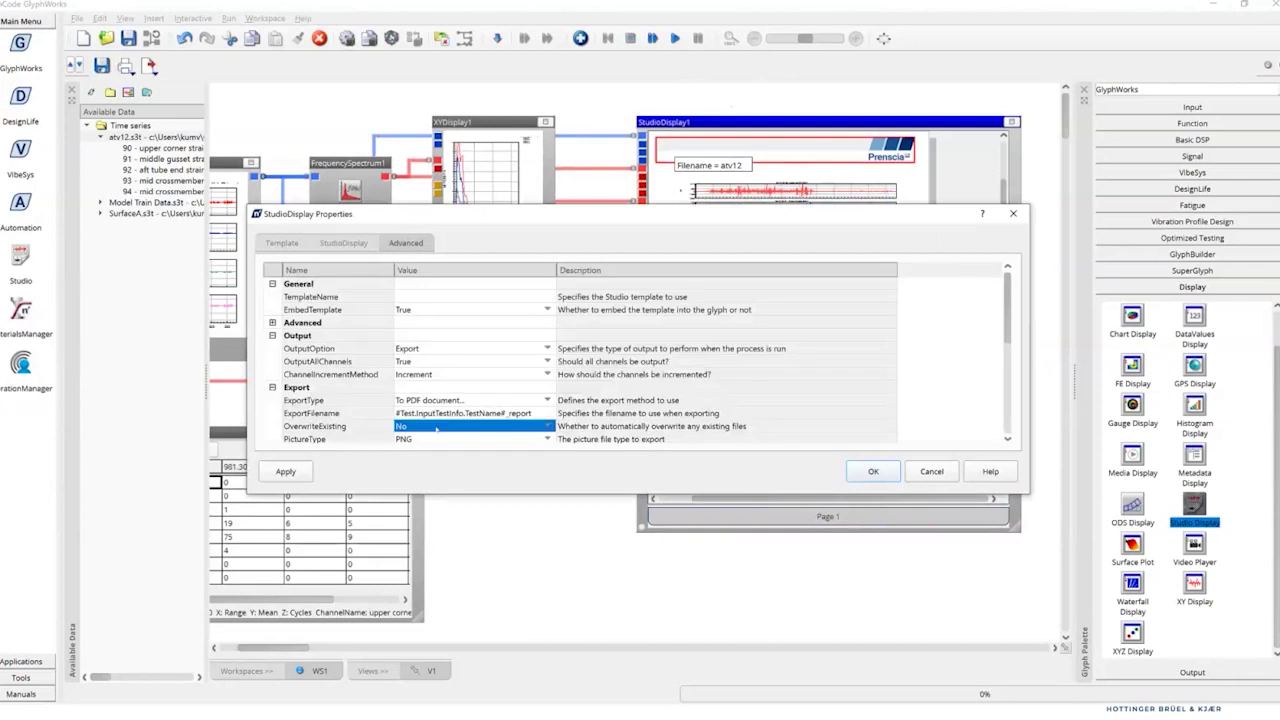
pyautogui.click(548, 426)
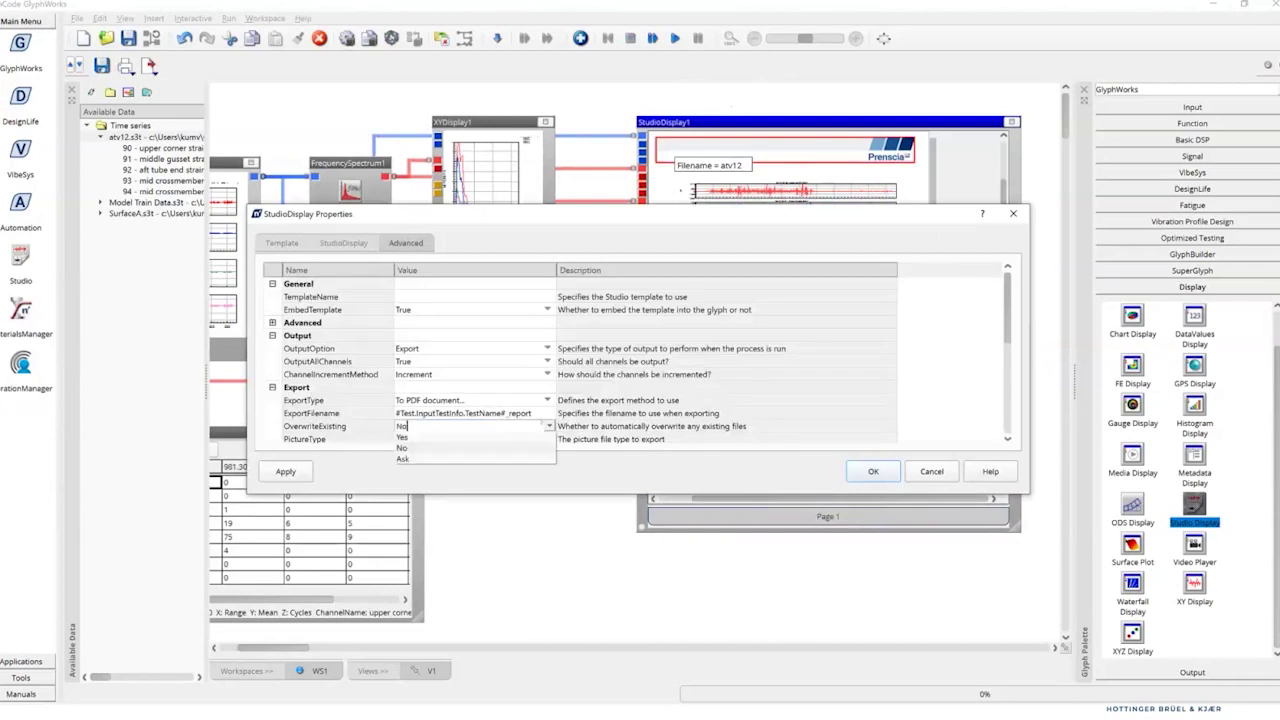
pyautogui.click(426, 437)
pyautogui.click(873, 471)
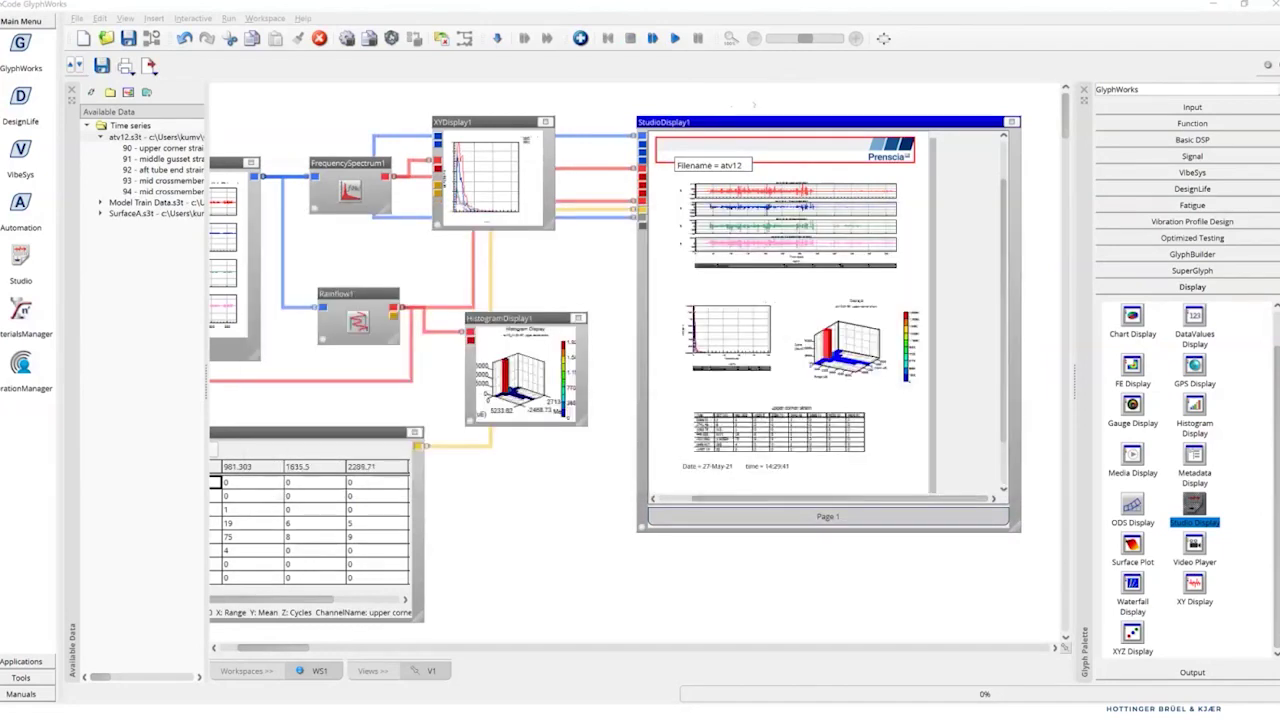
pyautogui.click(675, 38)
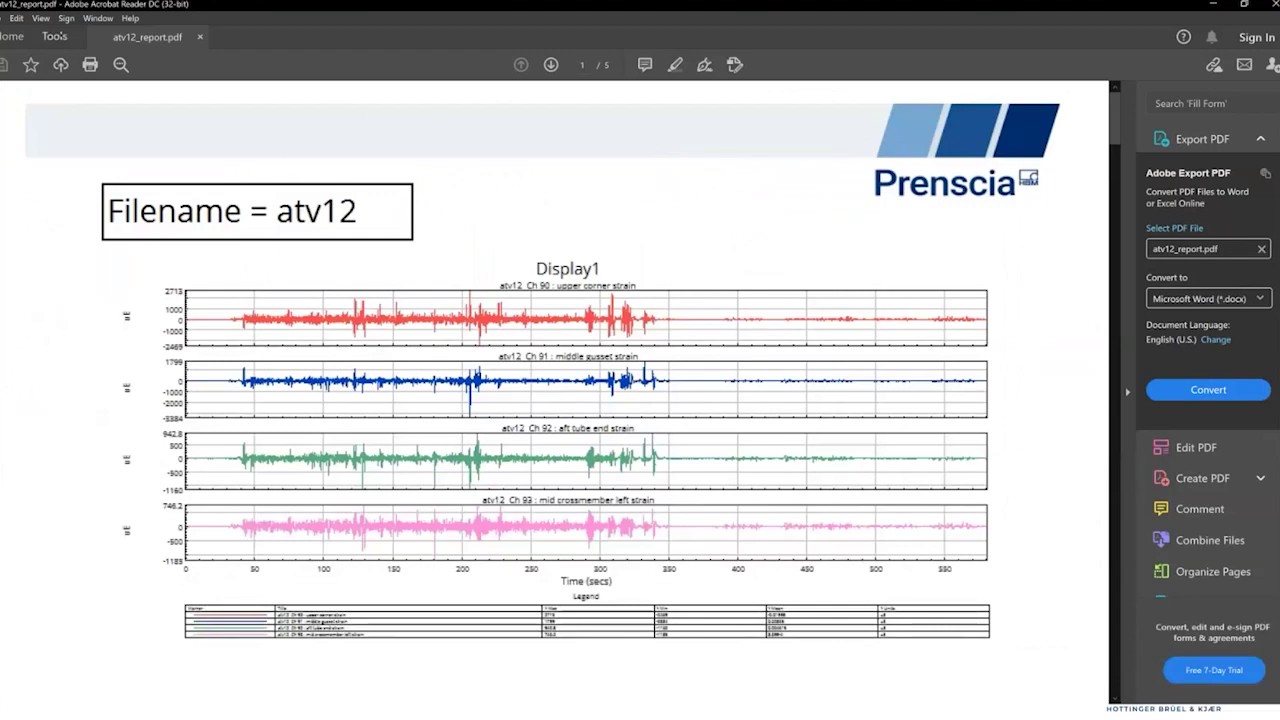
# In Adobe Acrobat Reader, view atv12_report.pdf at Fit Height and examine the plots, table and date text on each channel's page.
pyautogui.click(41, 18)
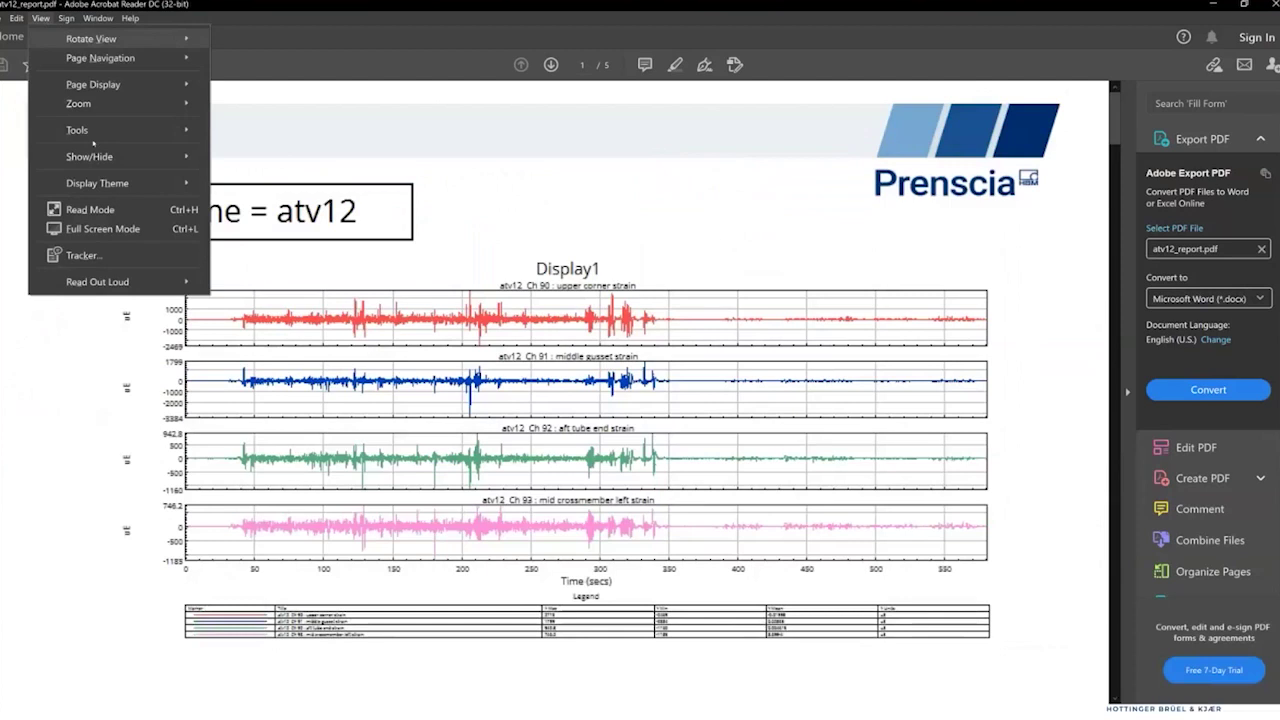
pyautogui.moveTo(90, 104)
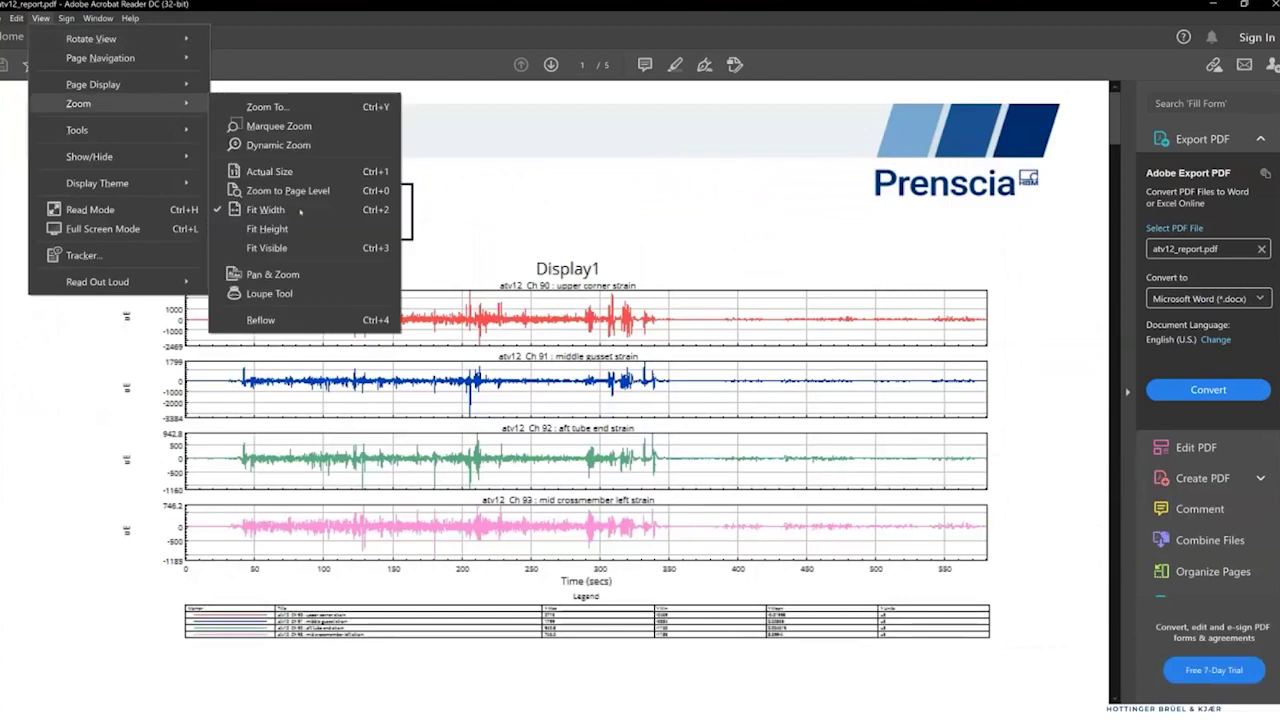
pyautogui.click(268, 228)
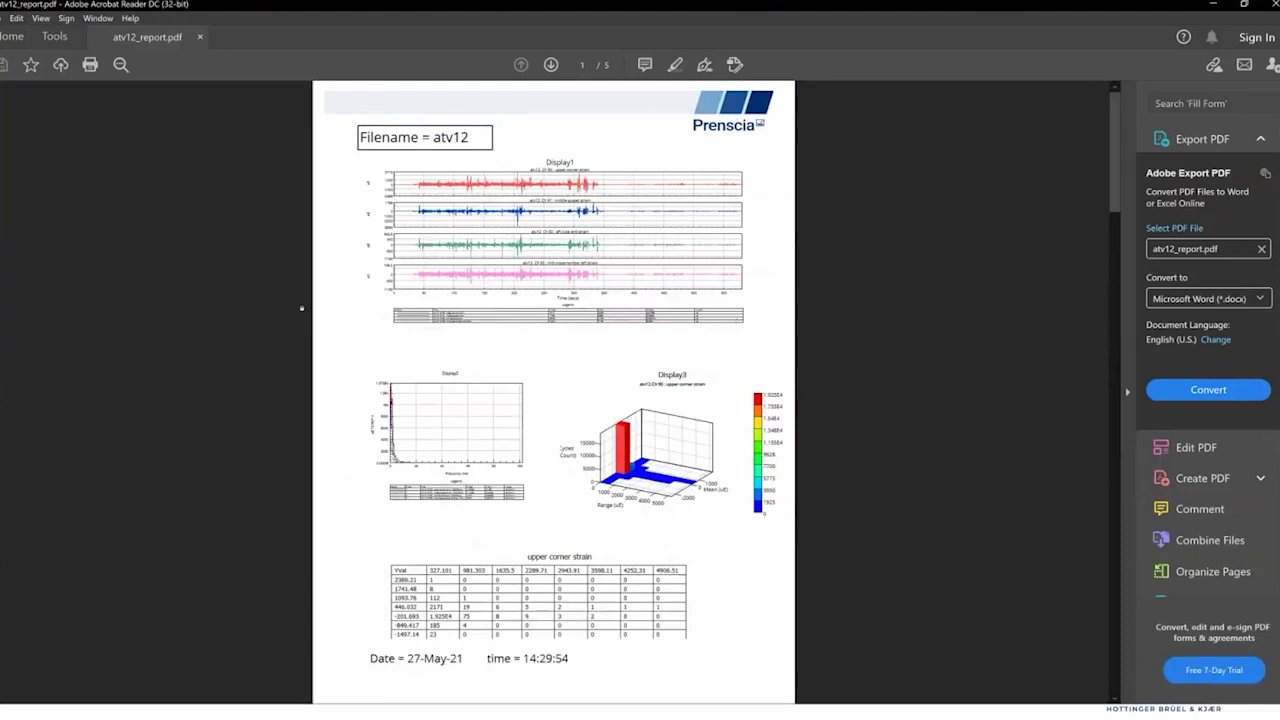
pyautogui.scroll(-1, 292, 304)
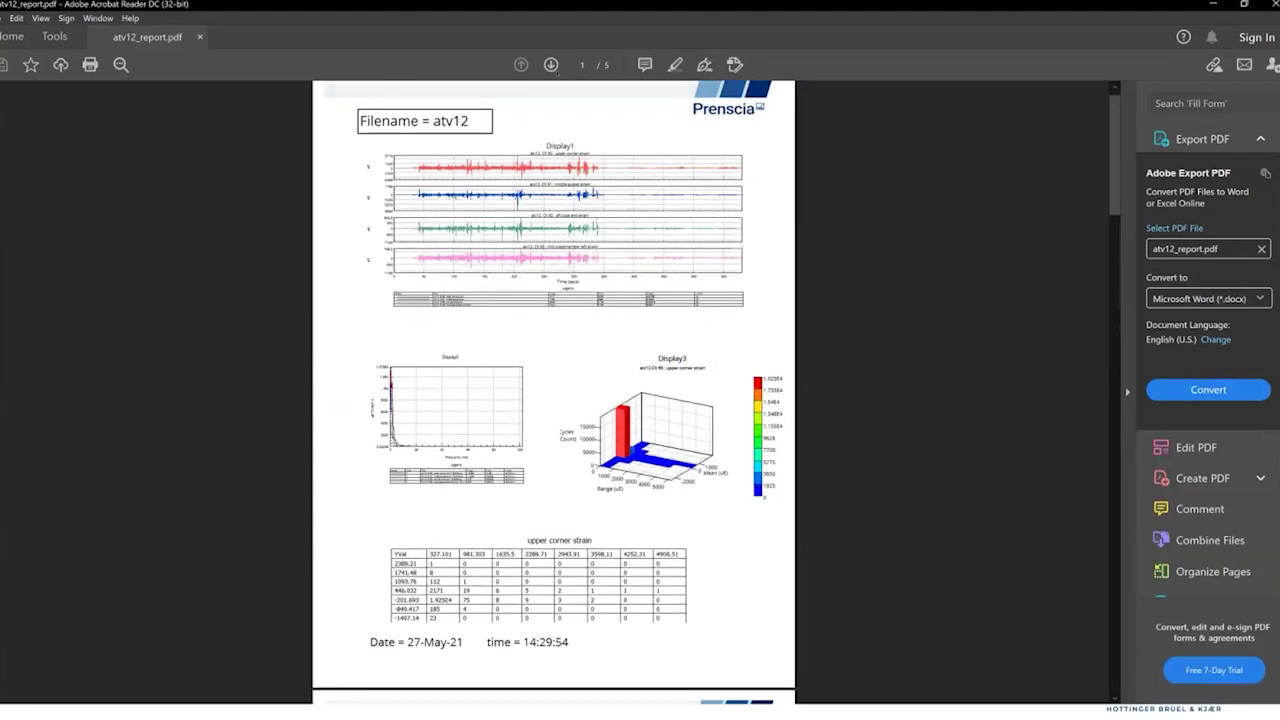
pyautogui.click(551, 64)
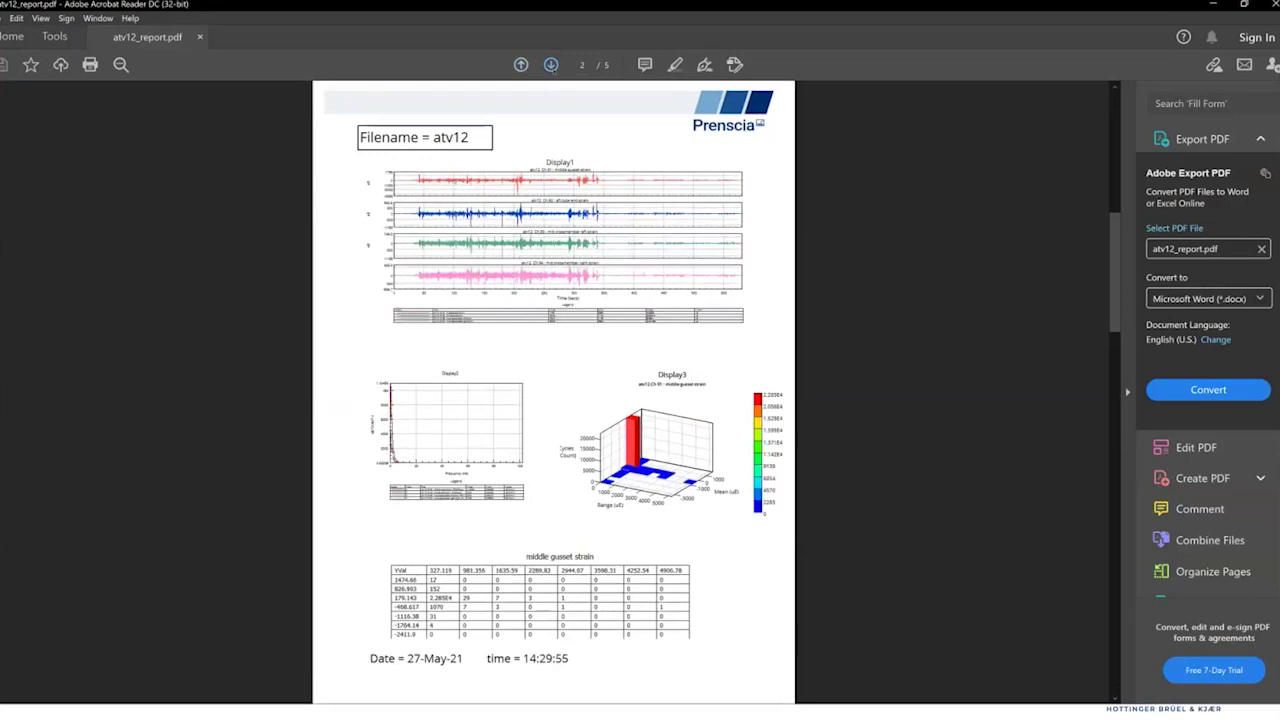
pyautogui.click(551, 65)
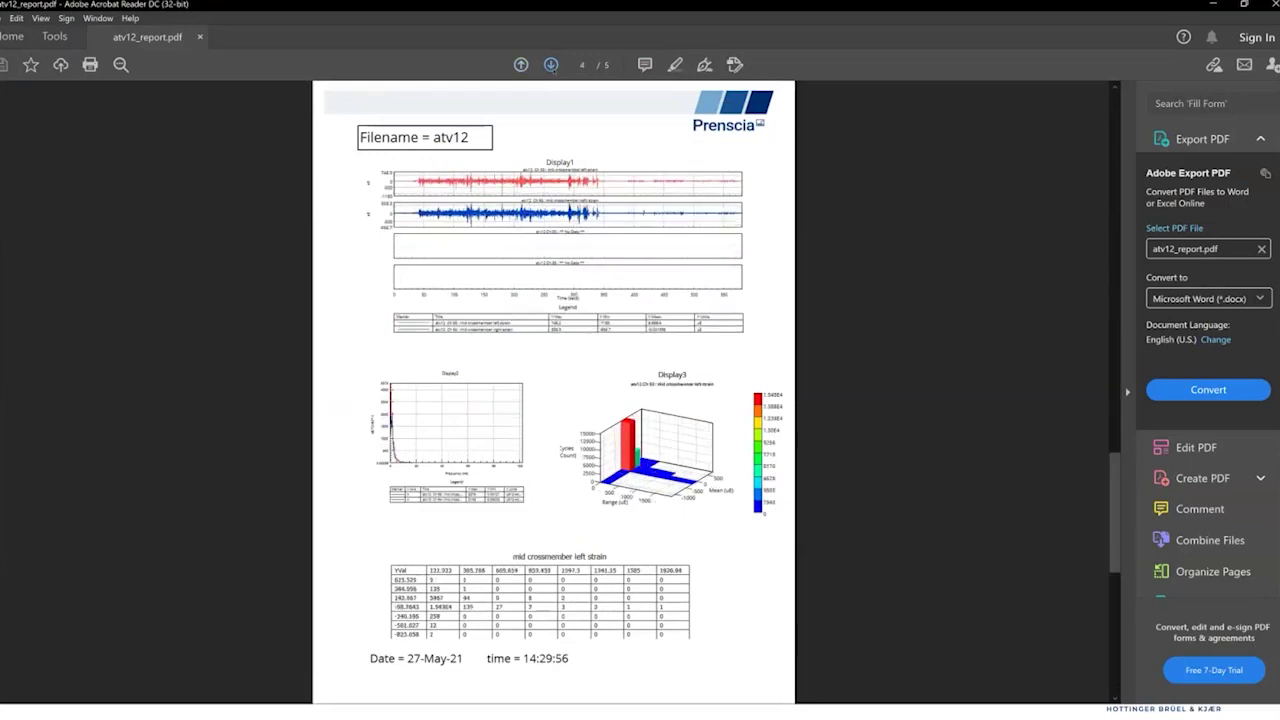
pyautogui.click(551, 65)
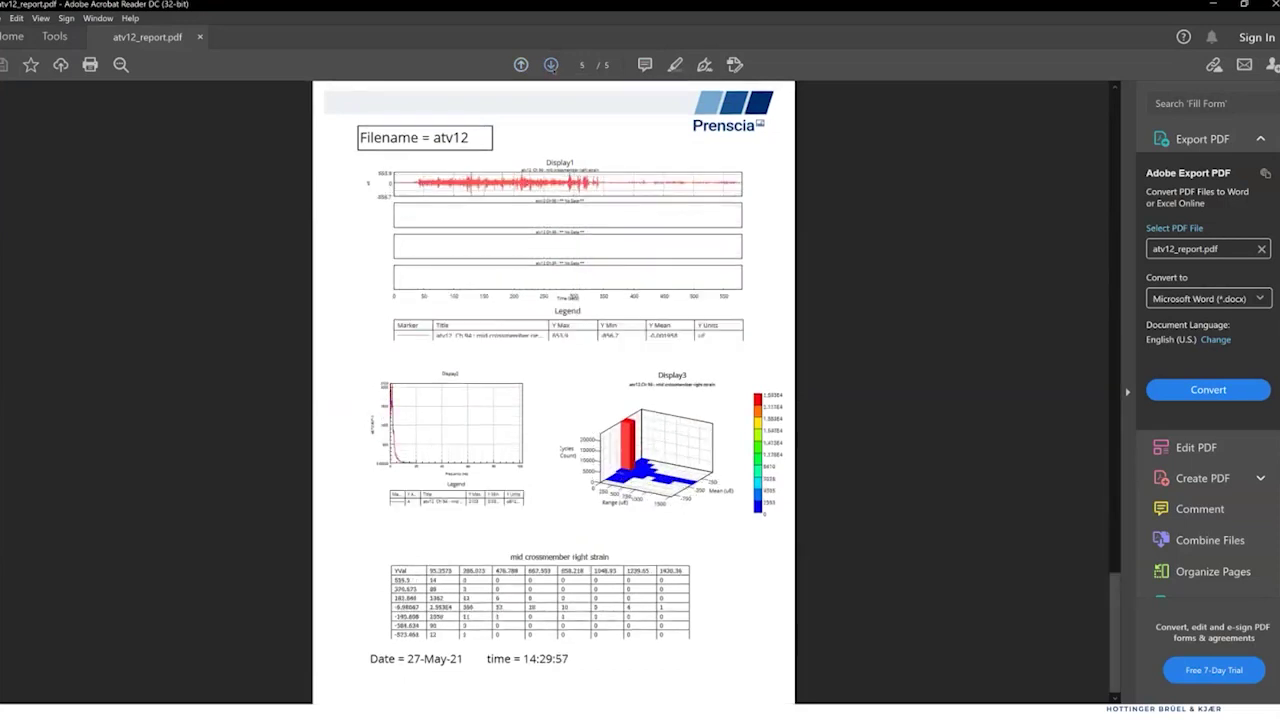
pyautogui.click(520, 65)
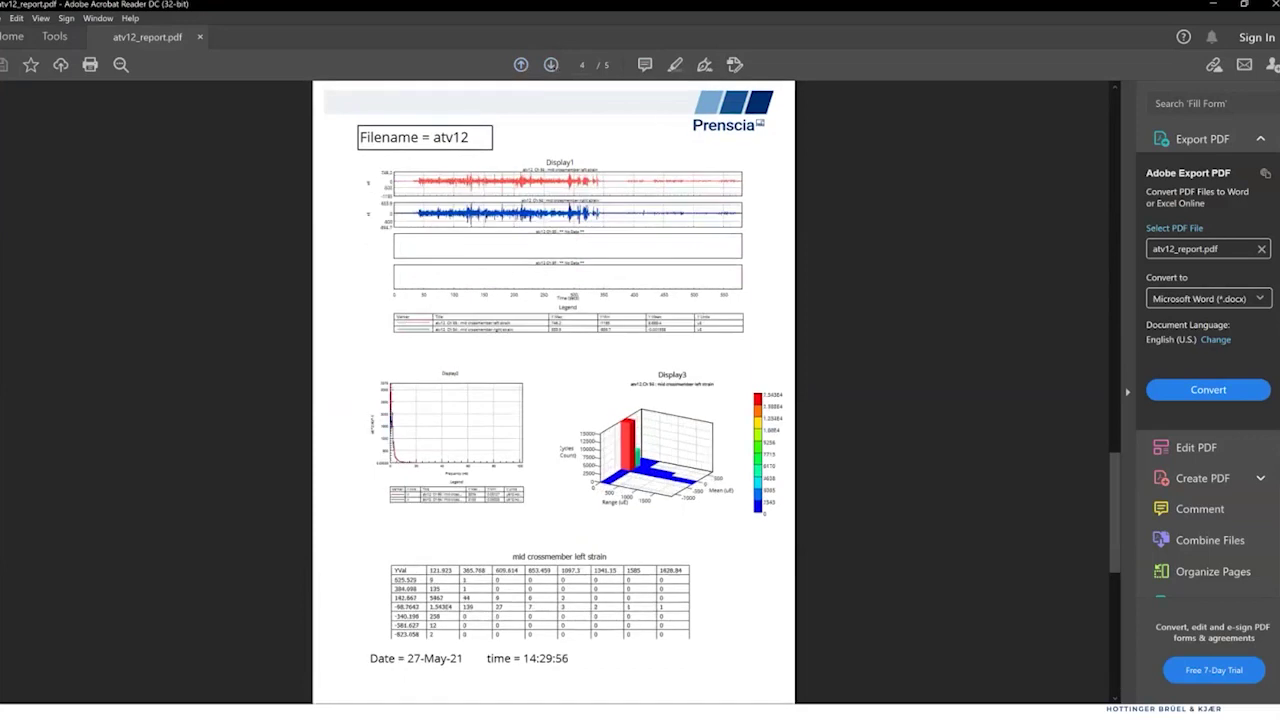
pyautogui.press('Right')
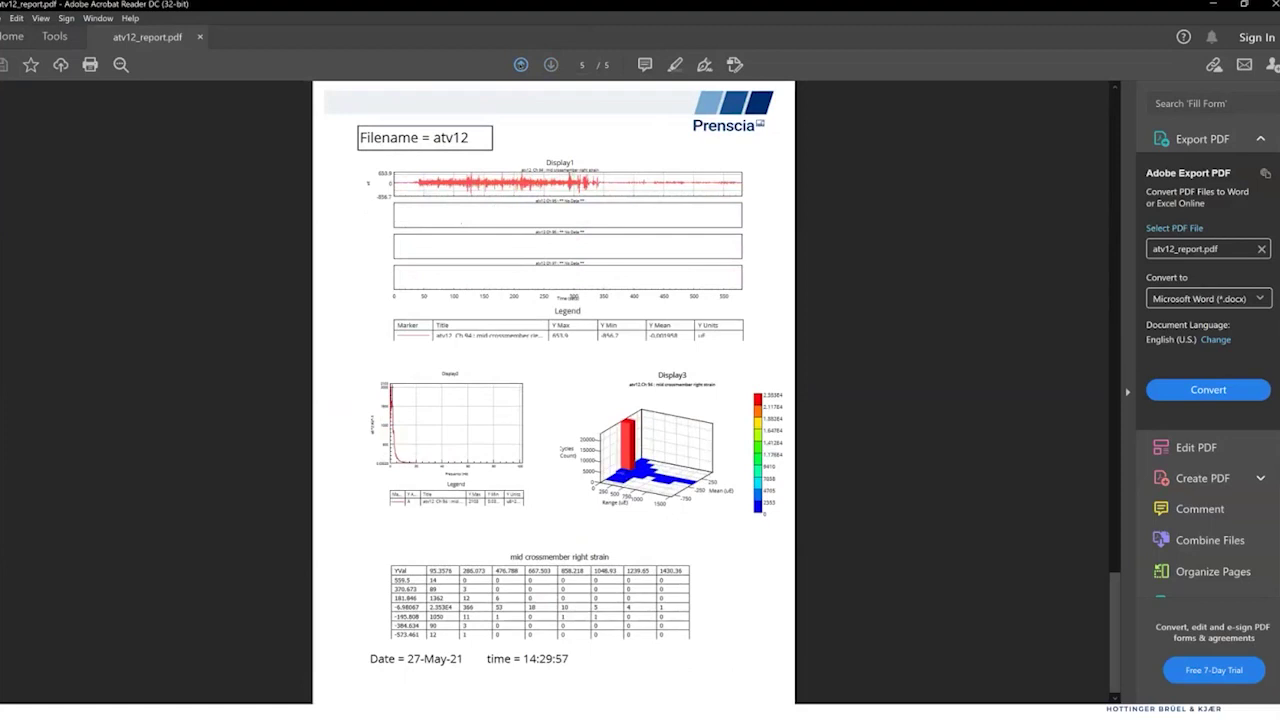
pyautogui.click(520, 65)
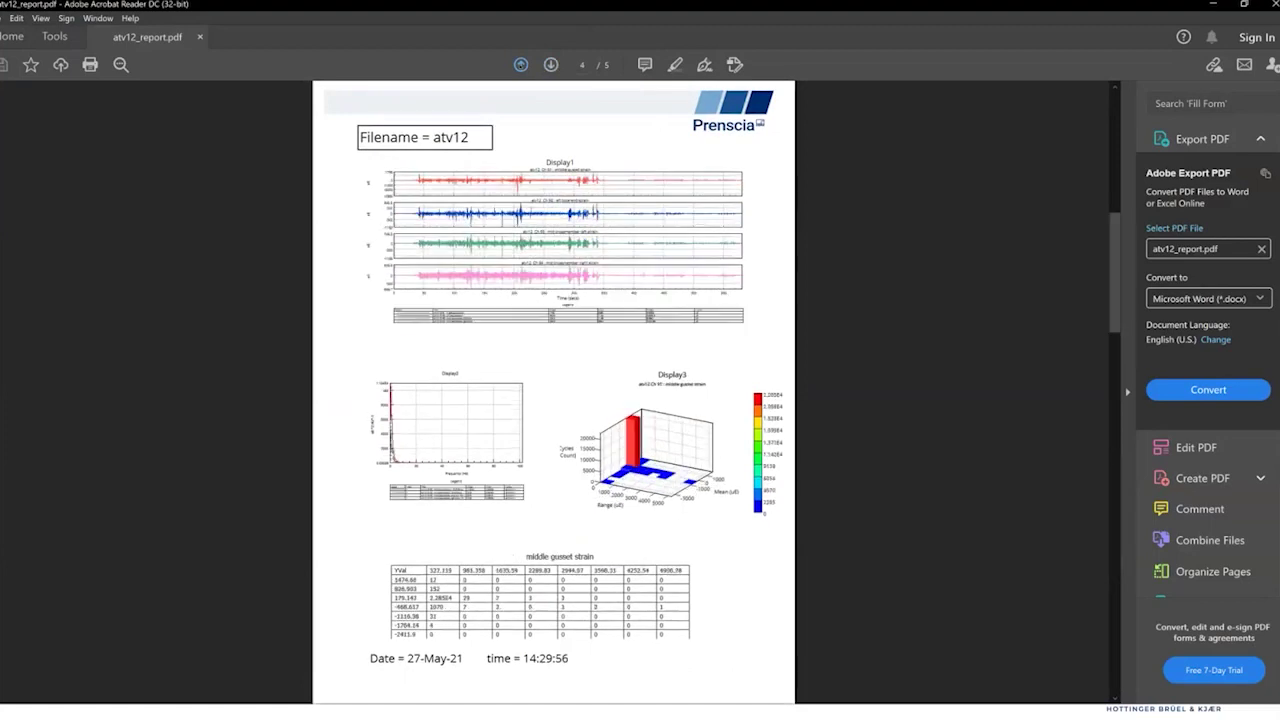
pyautogui.doubleClick(520, 65)
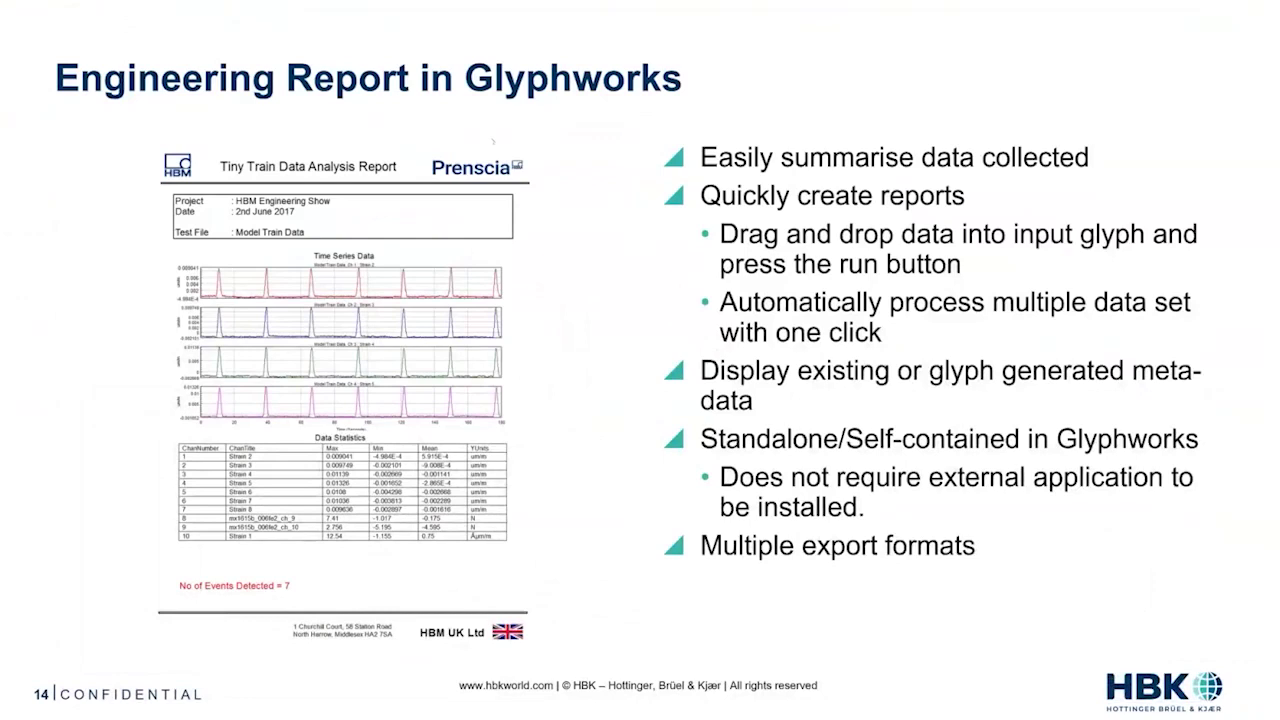
pyautogui.press('Right')
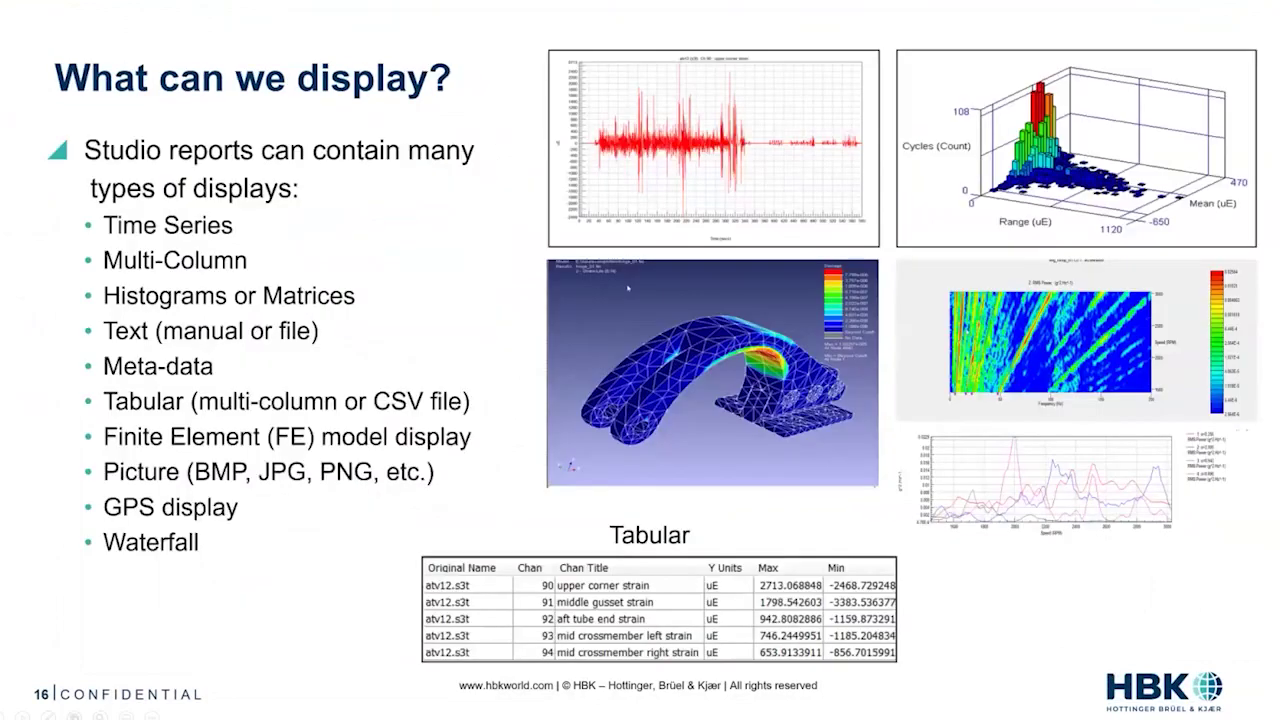
pyautogui.press('Right')
pyautogui.press('Right')
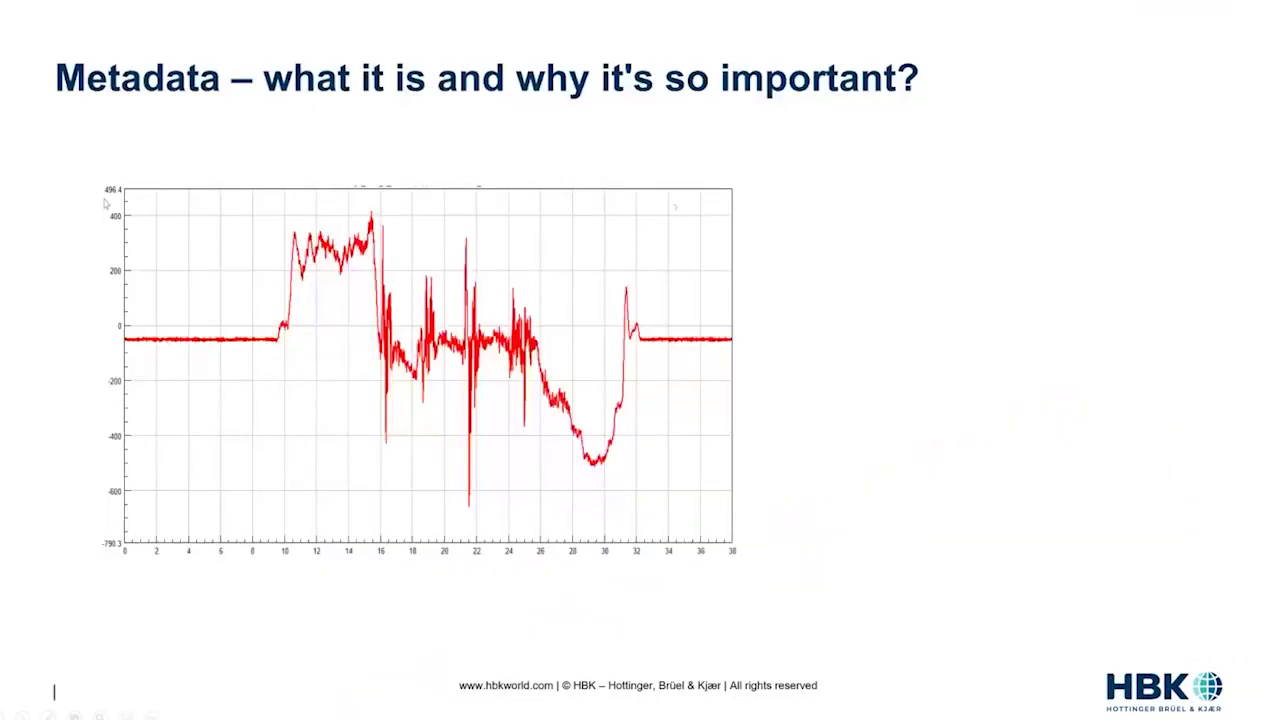
pyautogui.press('Left')
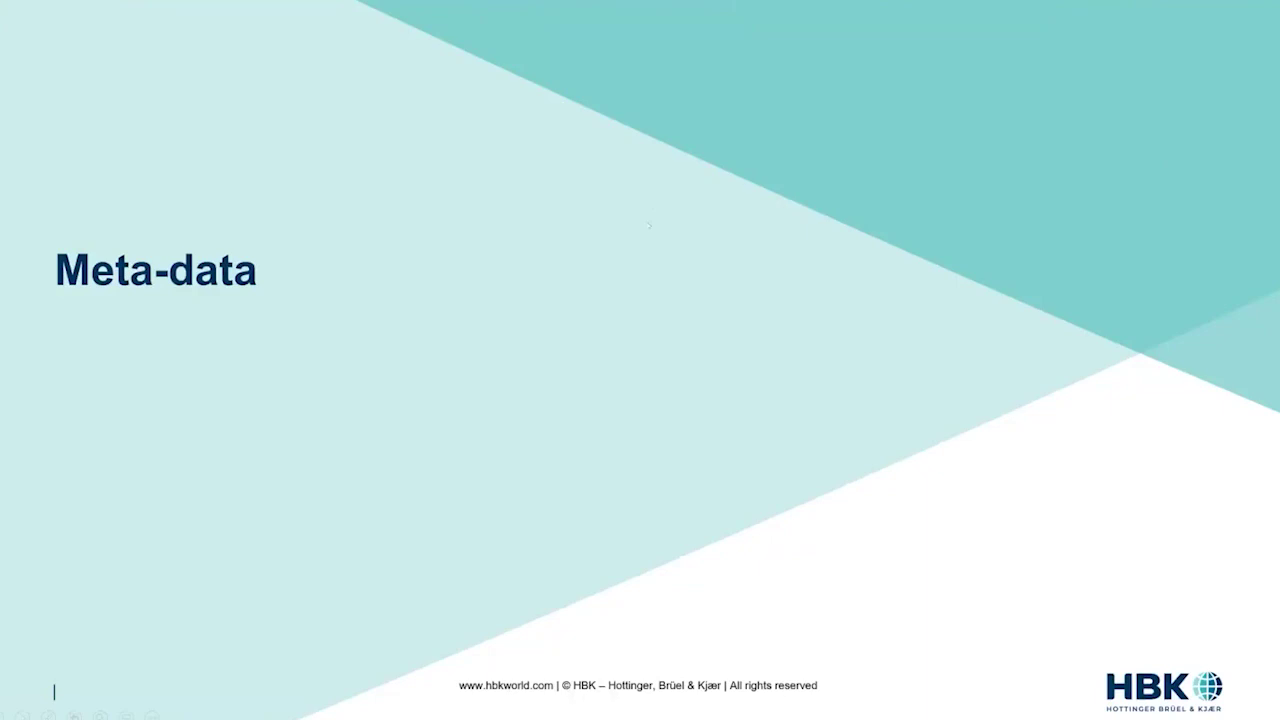
pyautogui.press('Right')
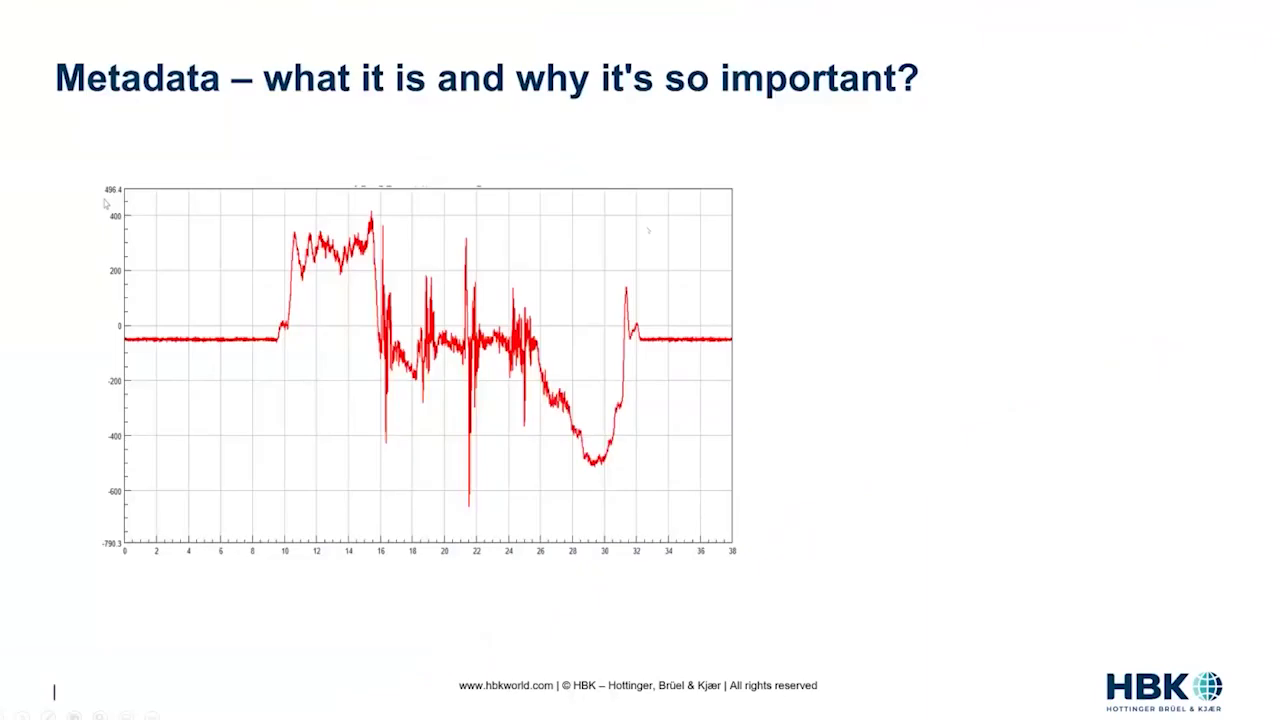